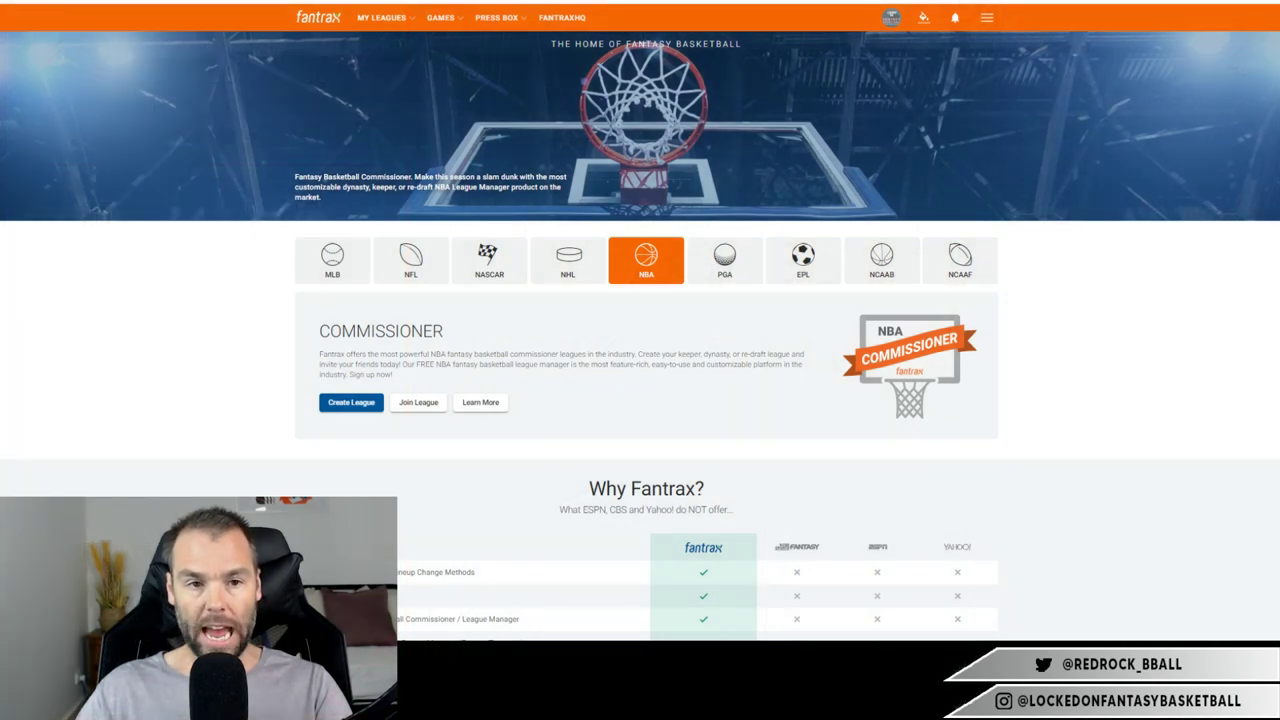
Start creating an NBA league from the Fantrax default setup with the H2H Each Category league type.
mouse_move(444, 17)
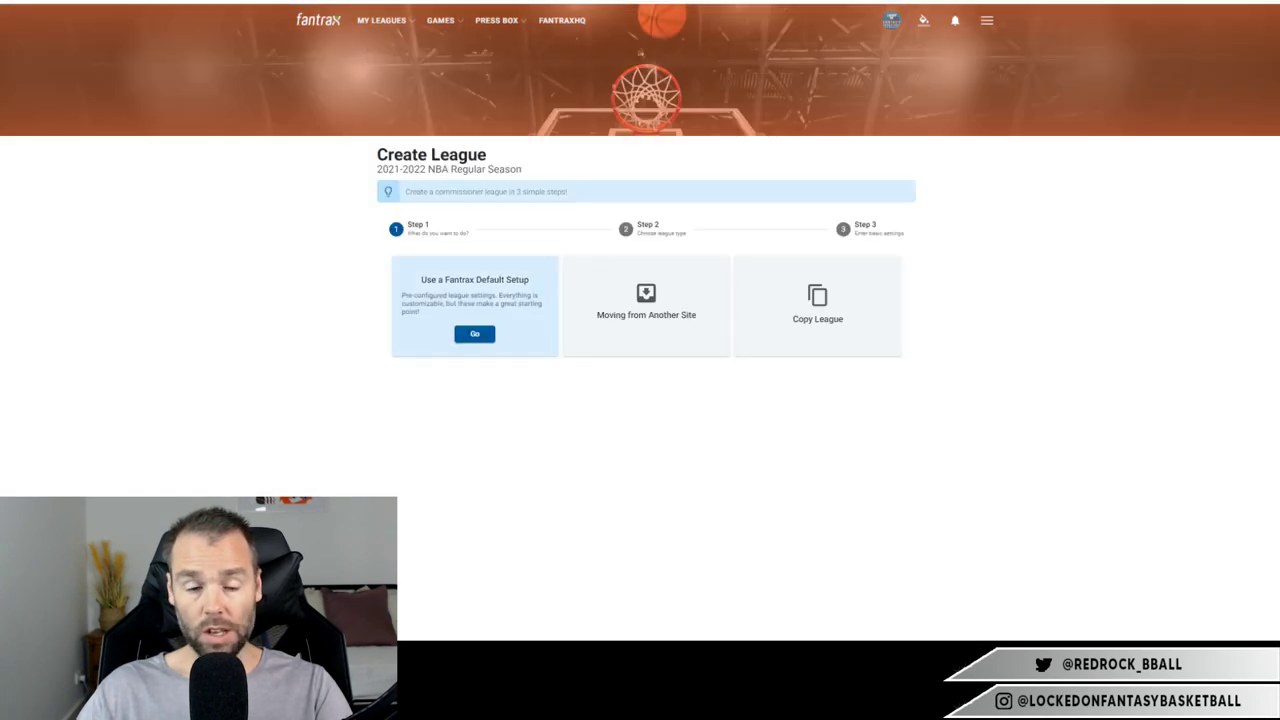
left_click(474, 333)
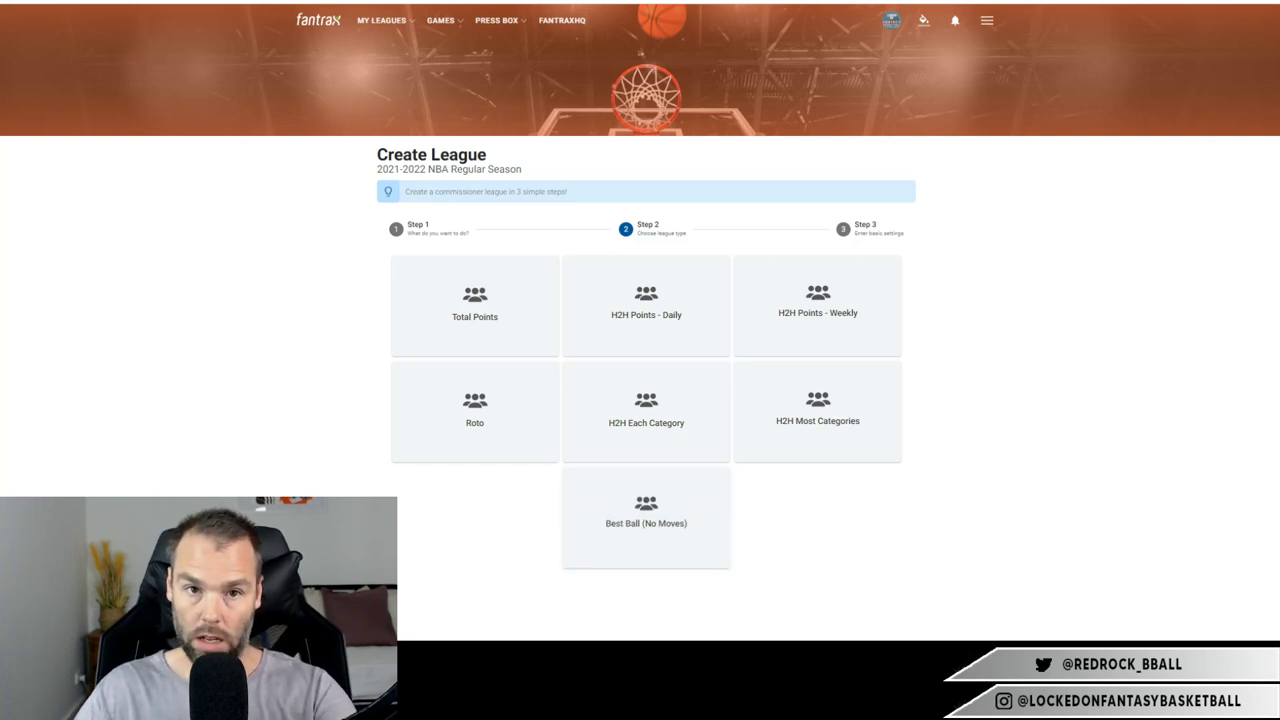
mouse_move(646, 518)
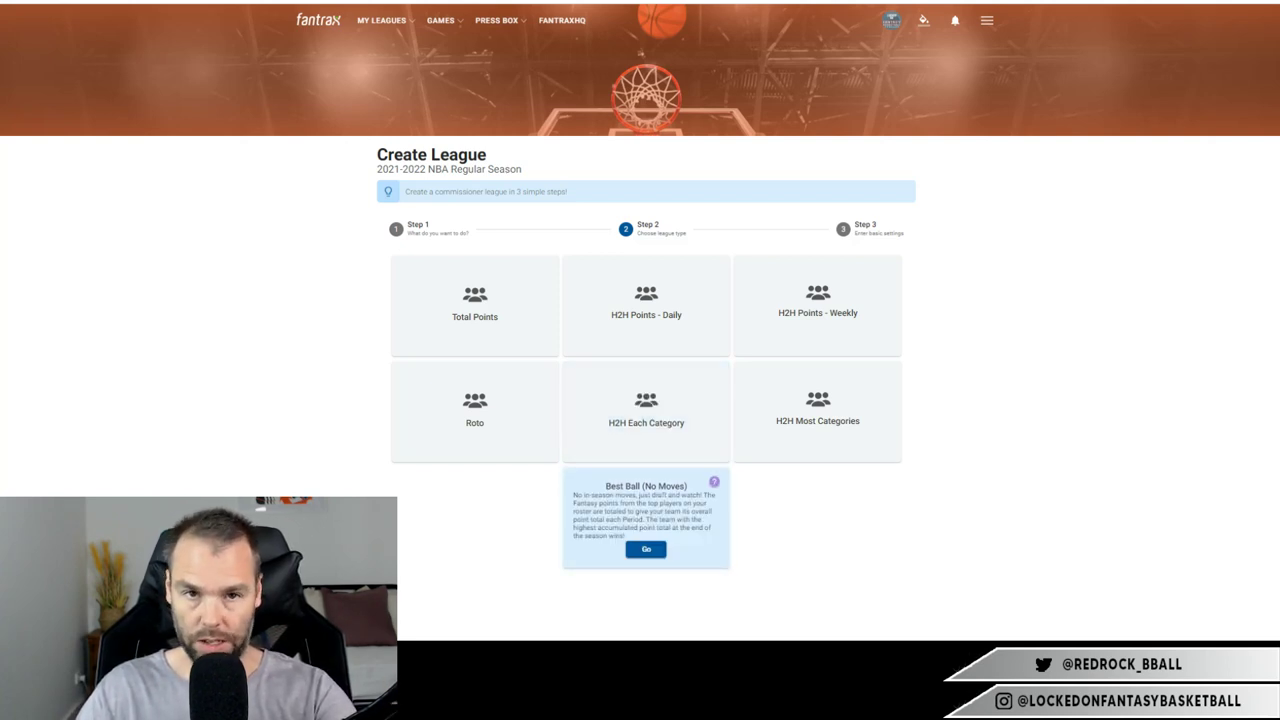
mouse_move(646, 411)
mouse_move(475, 412)
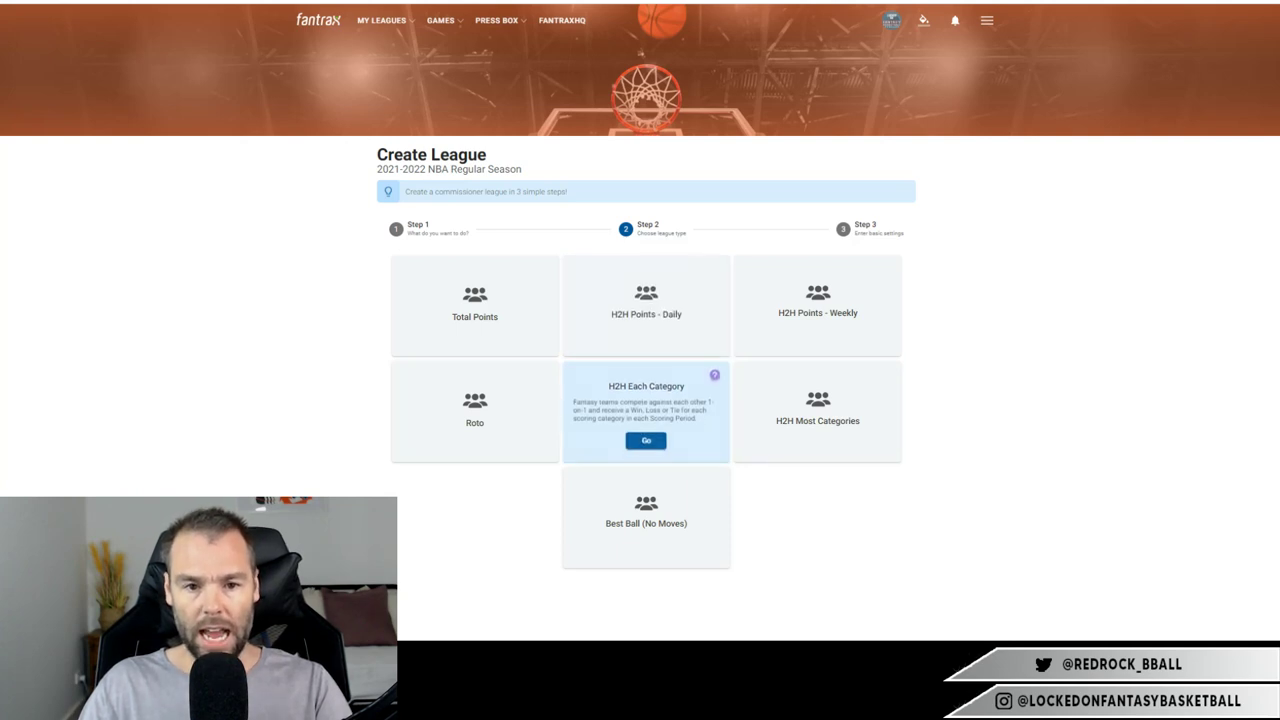
left_click(646, 440)
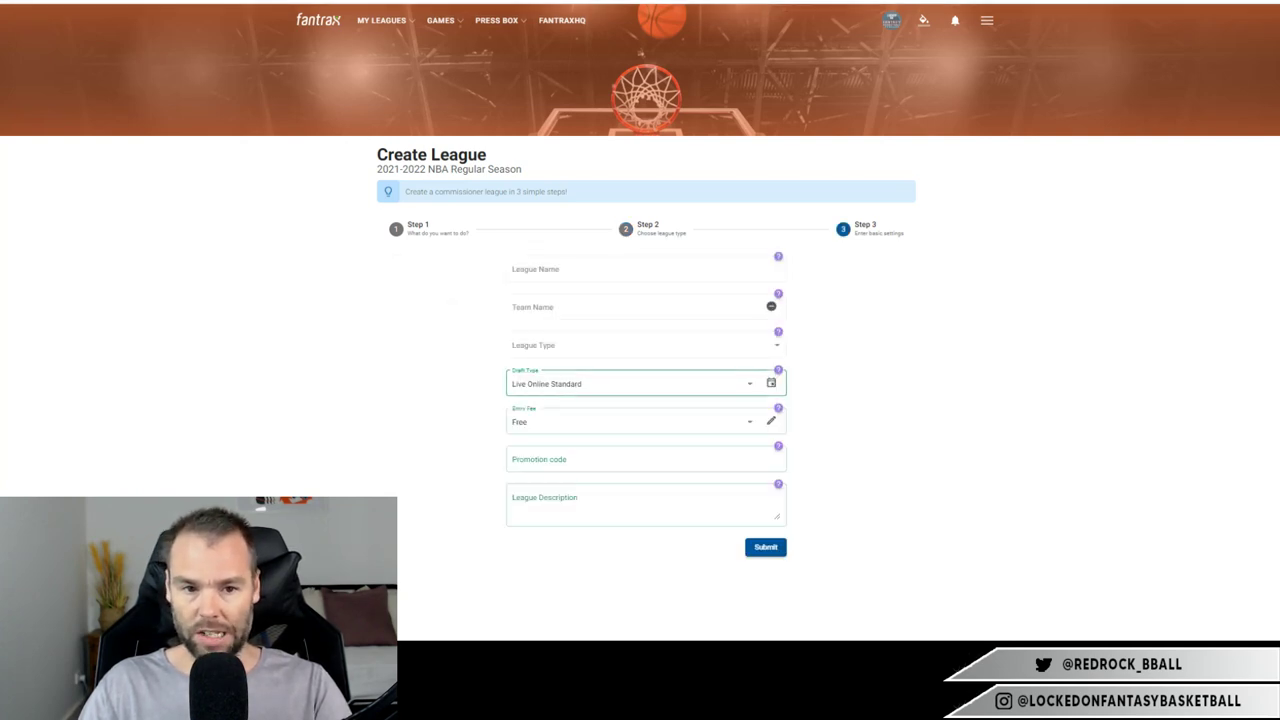
Name the league Locked On Fantasy and enter the commissioner's first name as the team name.
left_click(645, 269)
type("Locked On Fantasy")
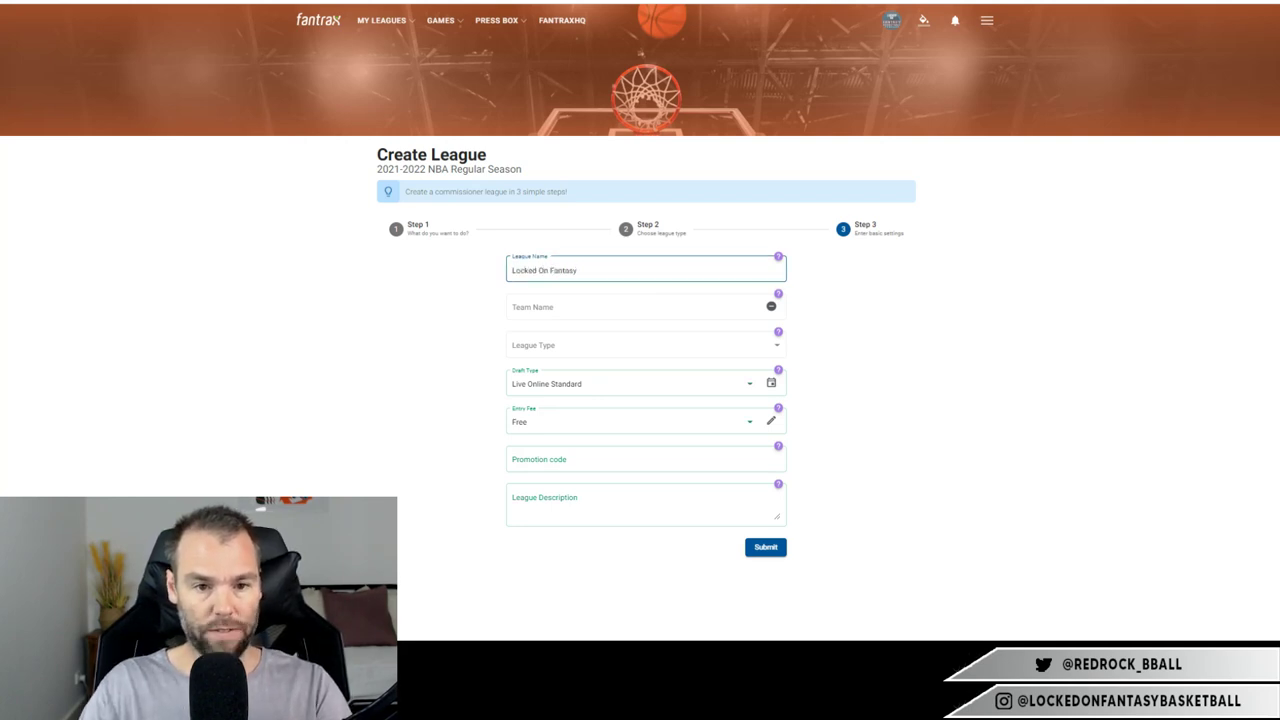
left_click(636, 307)
type("Josh")
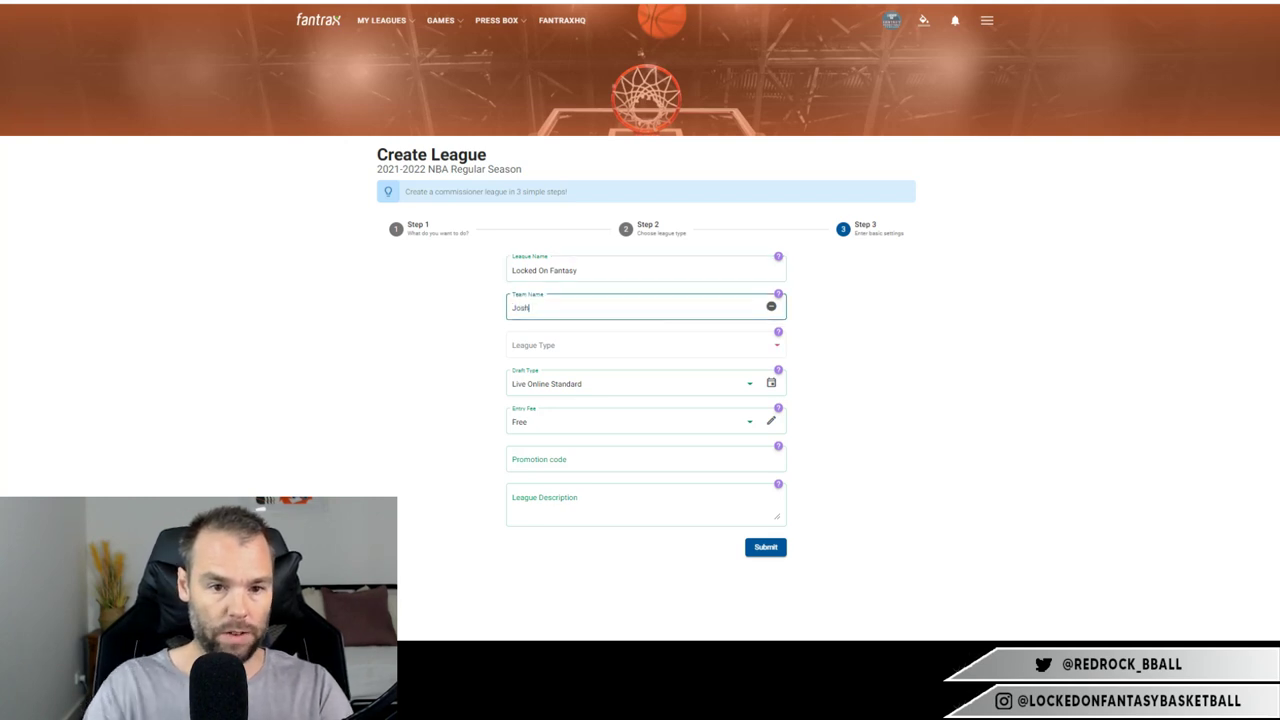
Set the league type to Re-draft.
left_click(645, 345)
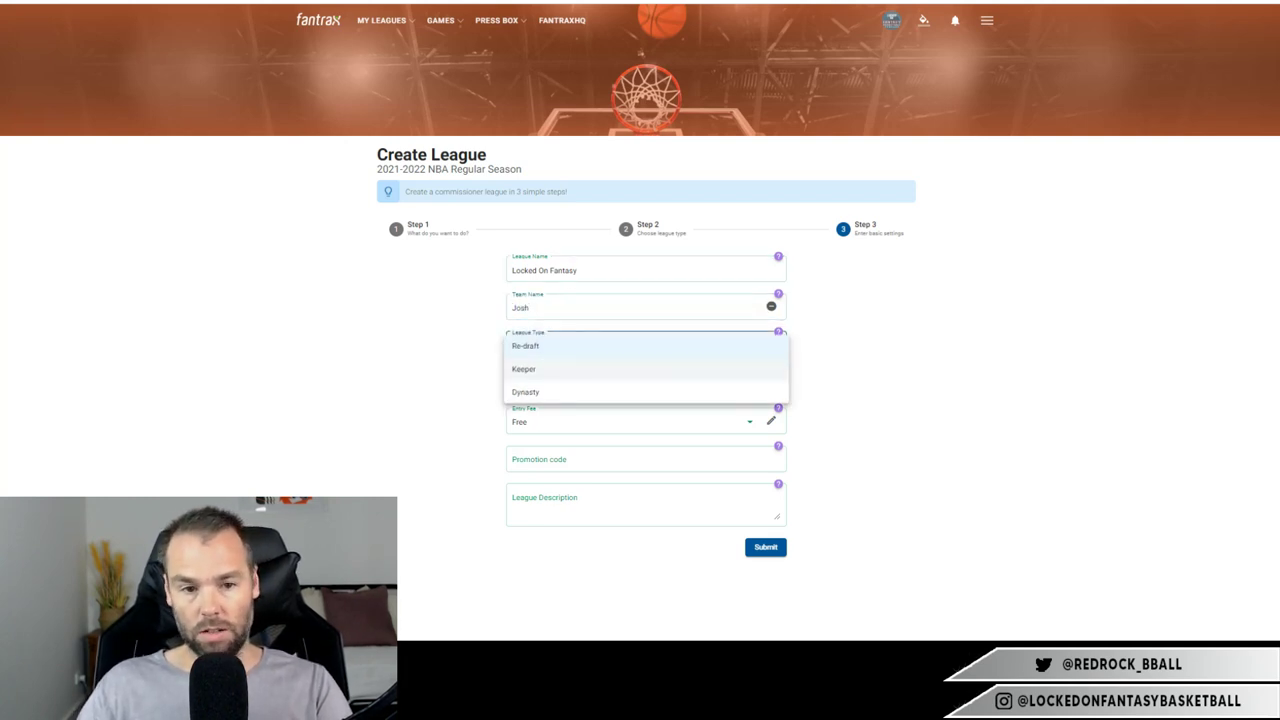
key("Down")
key("Down")
key("Up")
key("Down")
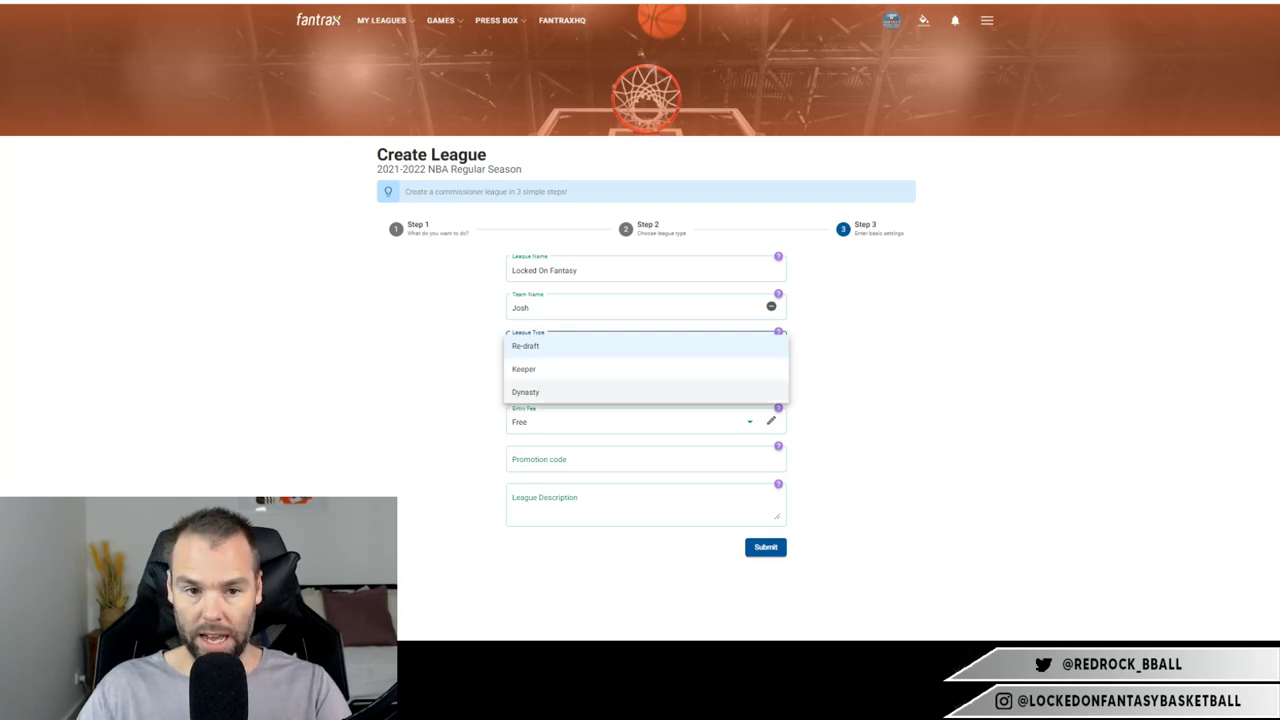
key("Up")
key("Up")
left_click(560, 346)
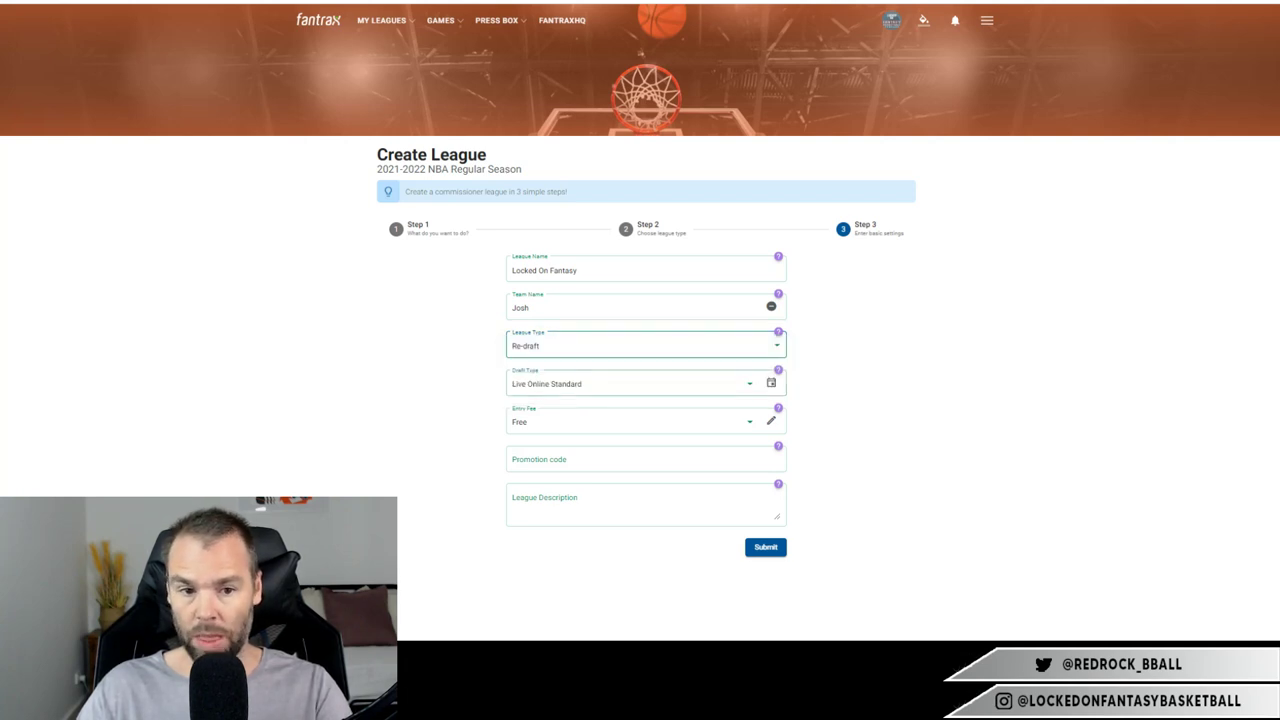
Review the draft type and entry fee options, choosing Live Online Standard and Free.
left_click(630, 383)
key("Down")
key("Down")
key("Down")
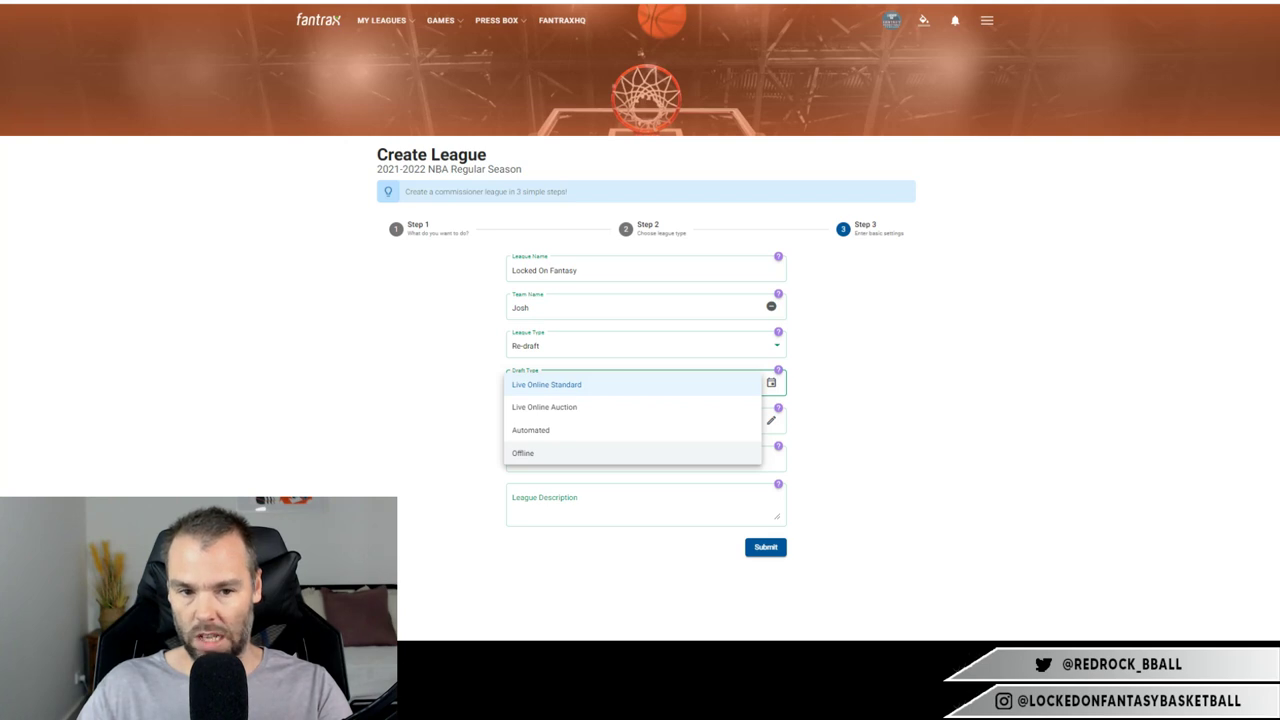
key("Up")
key("Up")
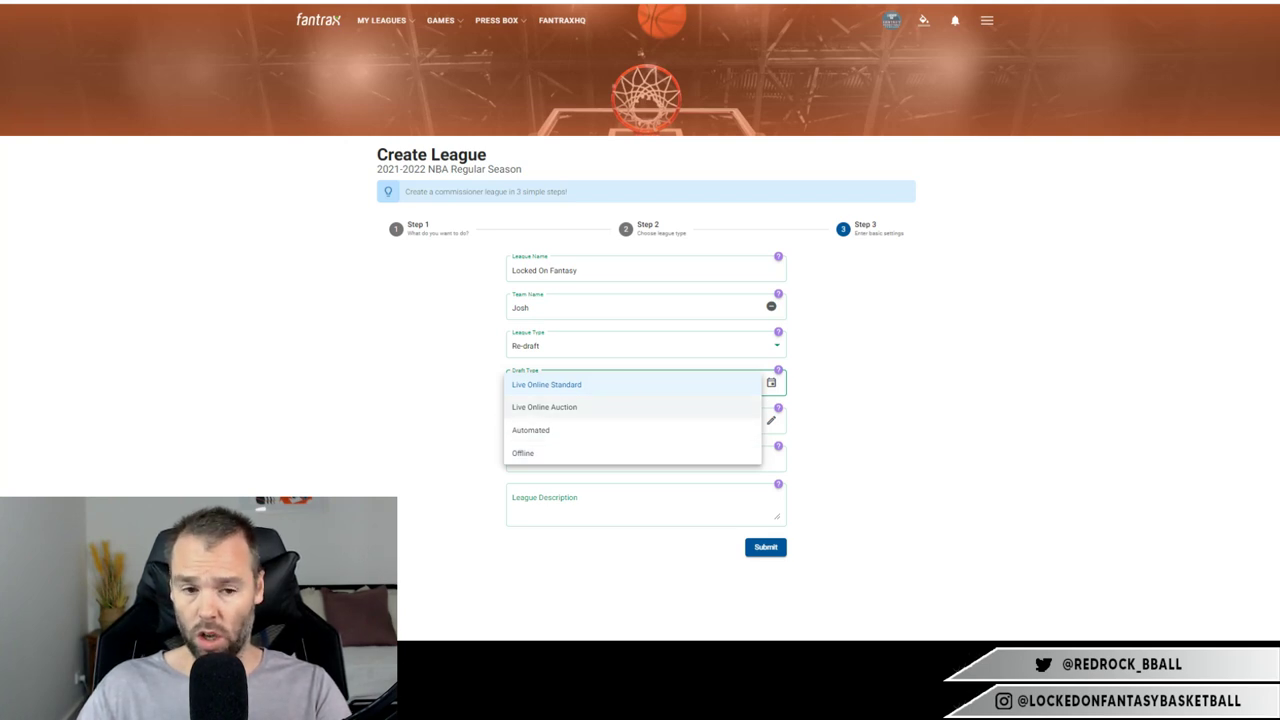
key("Up")
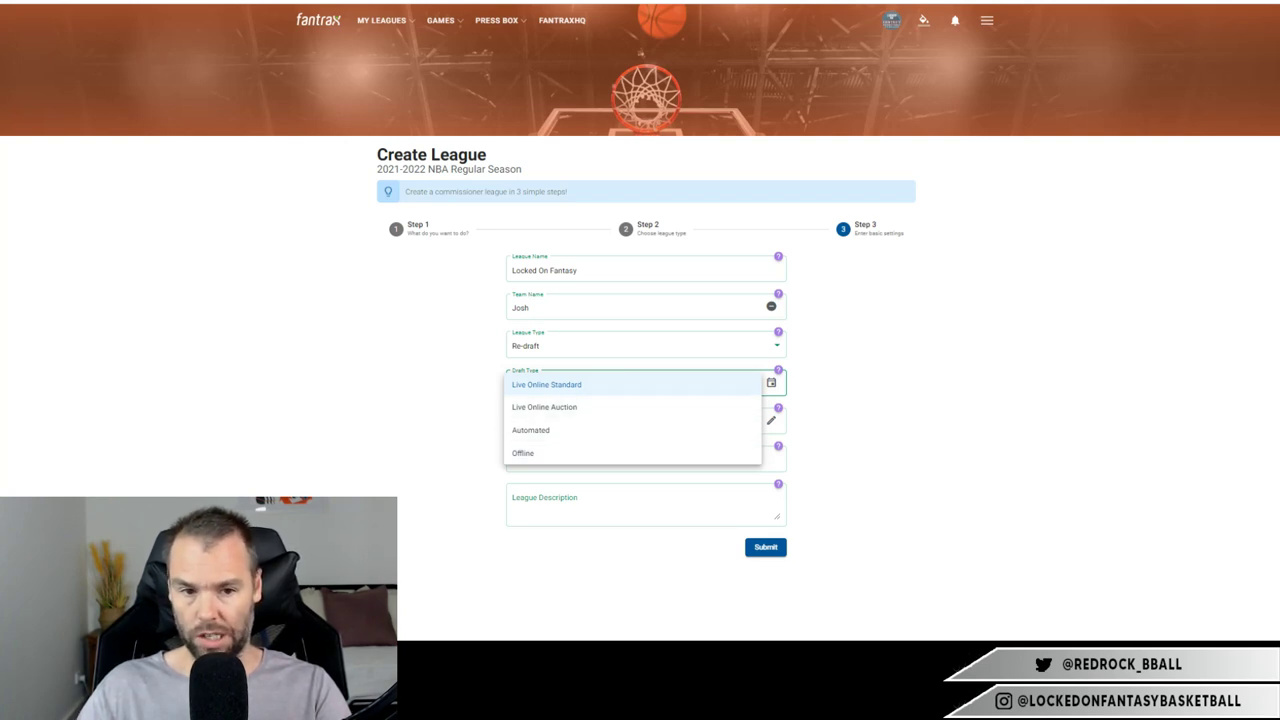
key("Return")
left_click(630, 421)
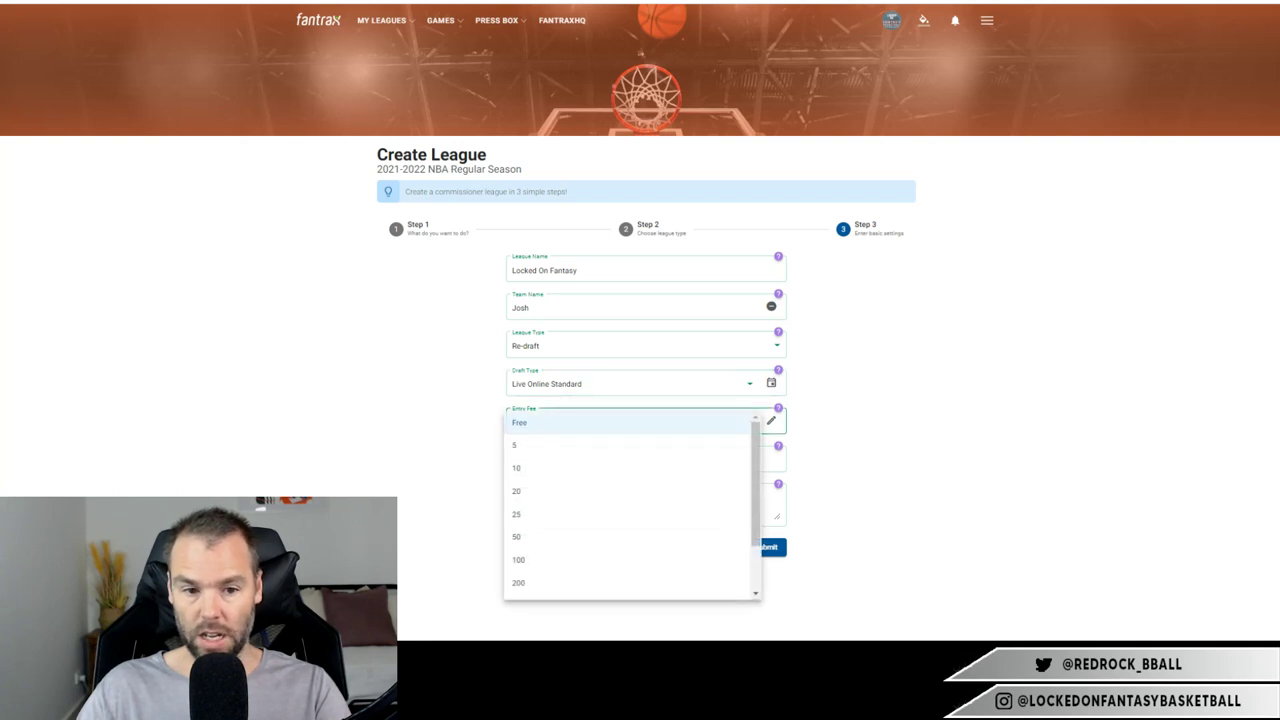
key("Return")
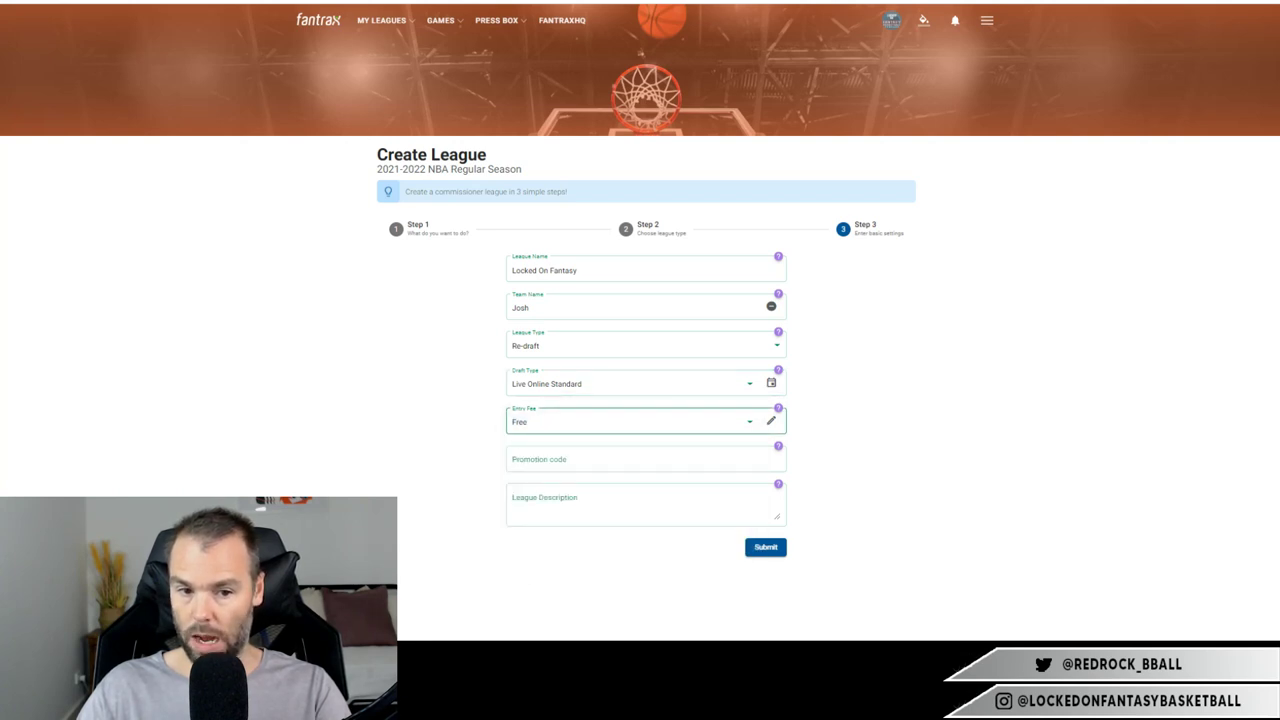
Enter the league description "Test for podcast" and submit the new league.
key("Tab")
key("Tab")
type("Test for podcast")
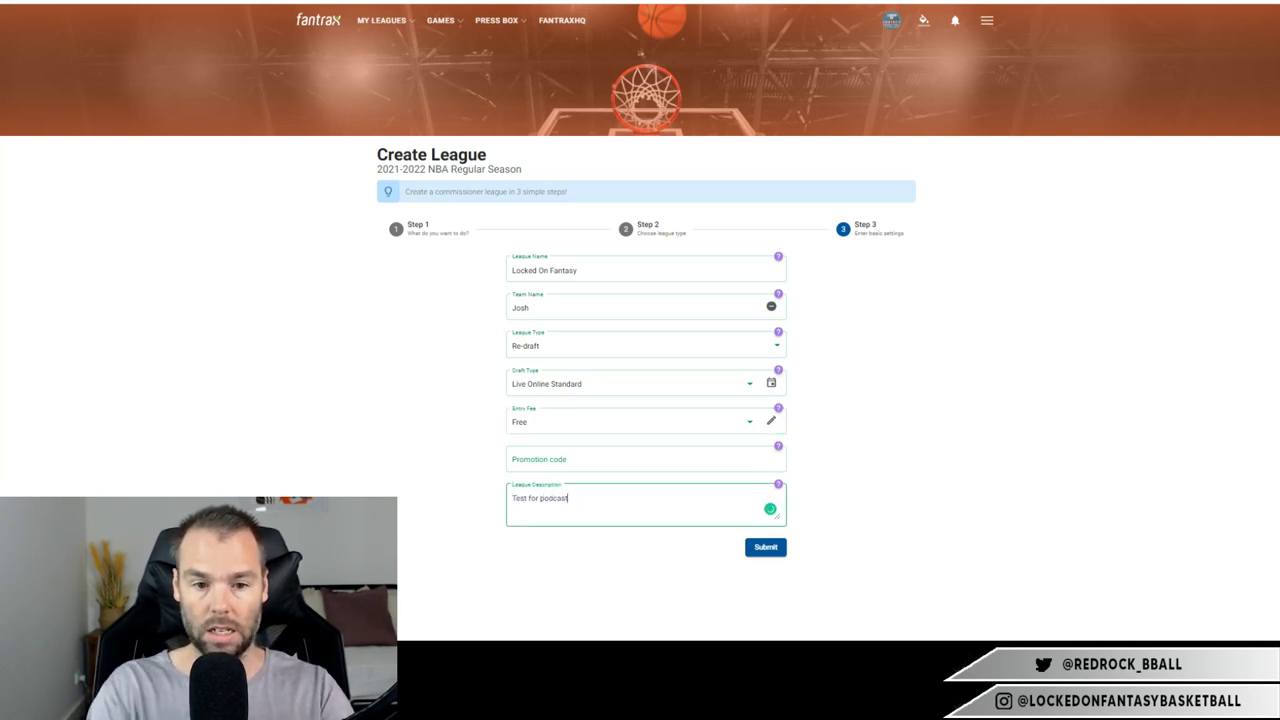
key("Tab")
key("Return")
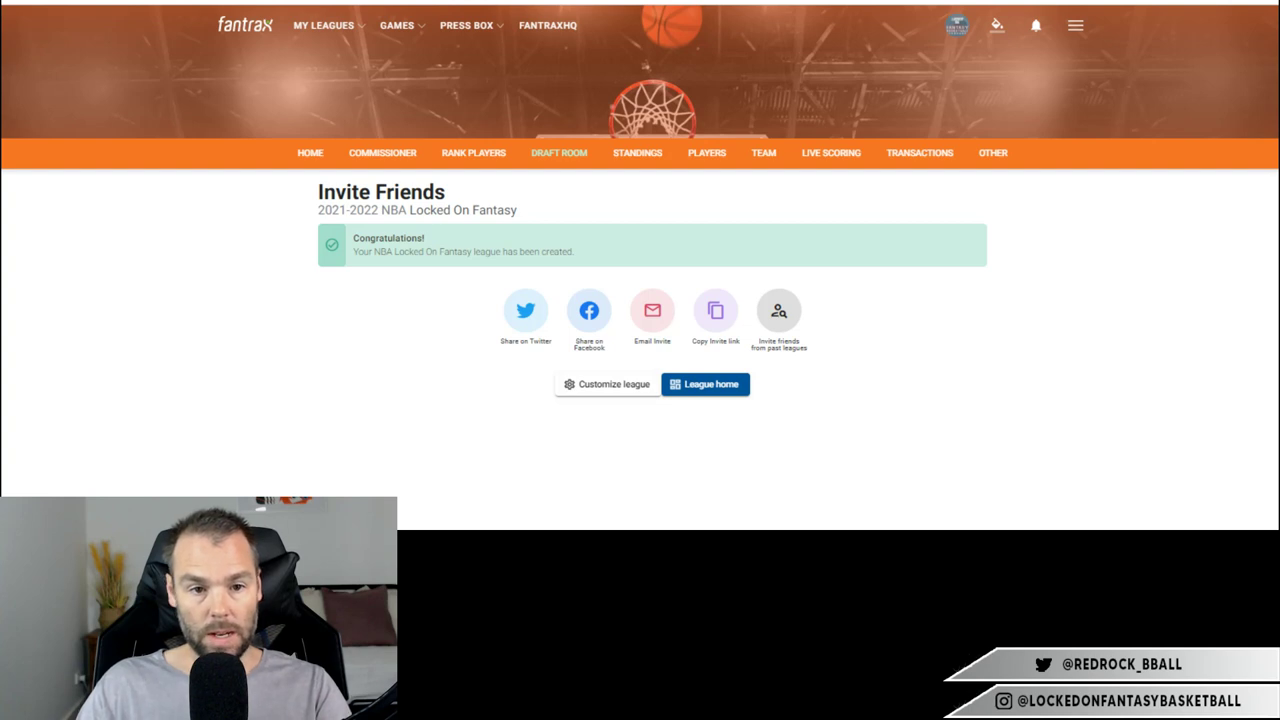
Open the league customization and examine the general league info and scoring system options.
left_click(603, 384)
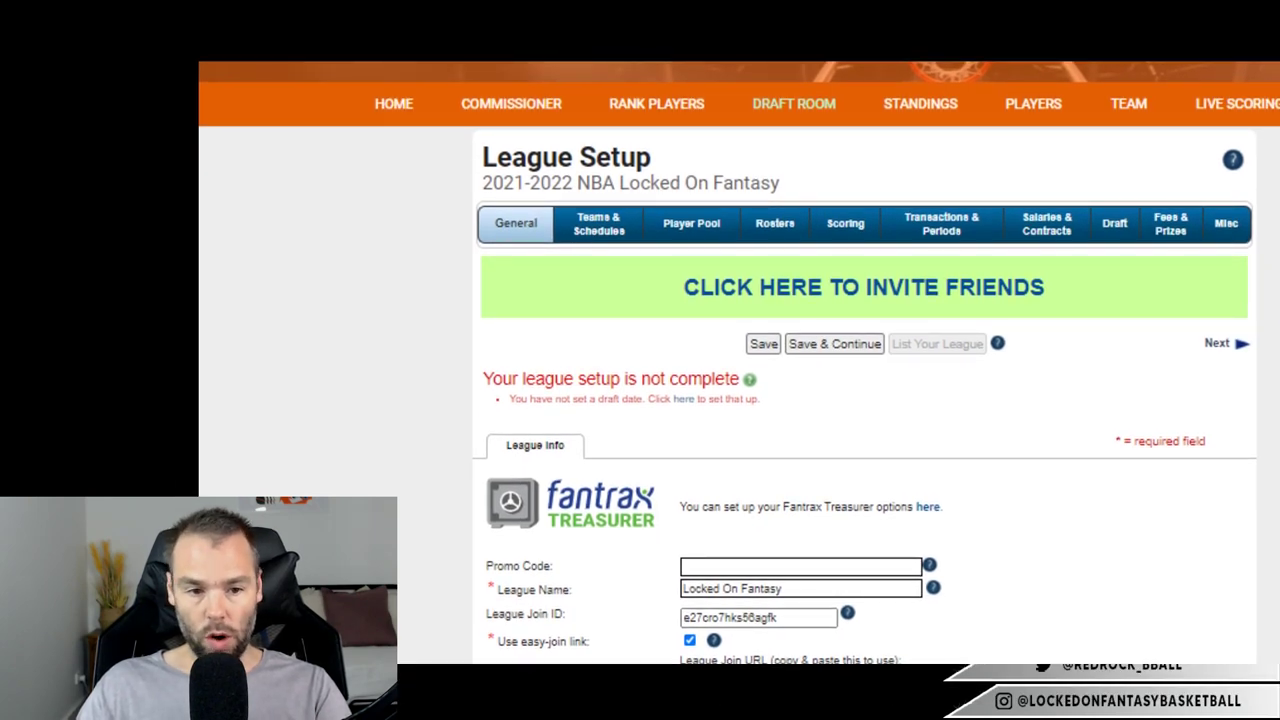
scroll(860, 400, "down", 3)
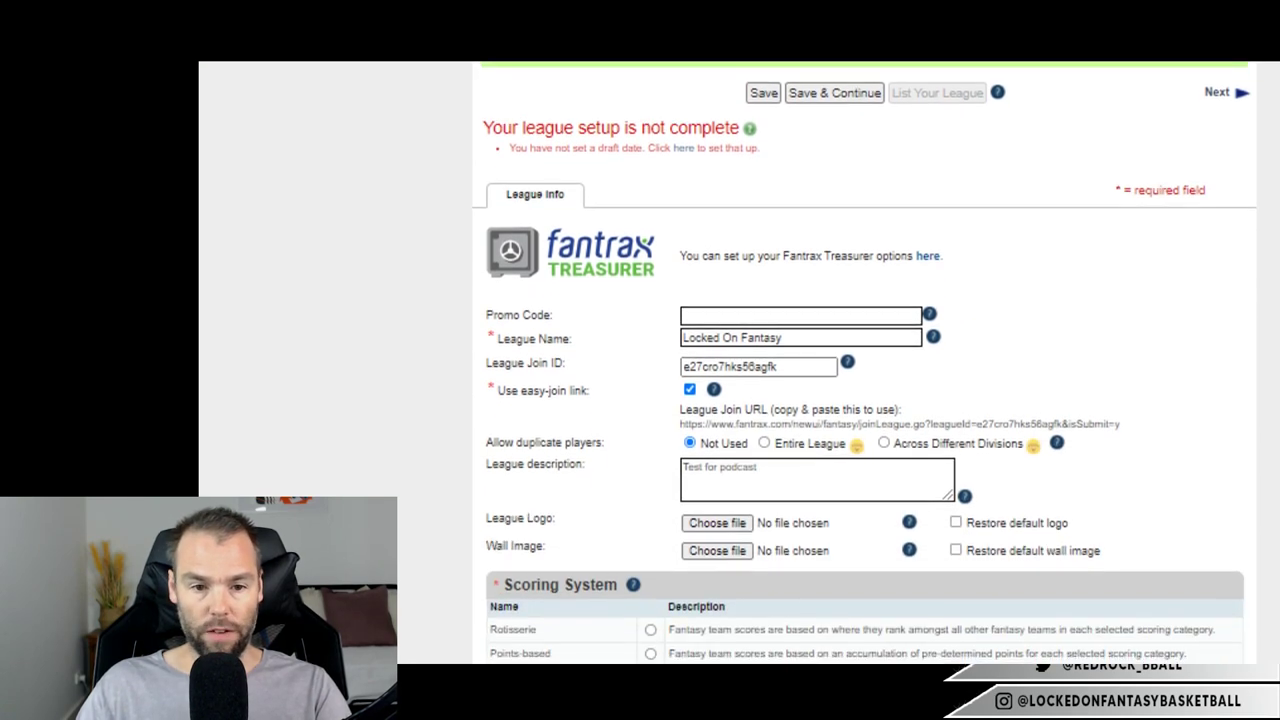
scroll(860, 400, "up", 1)
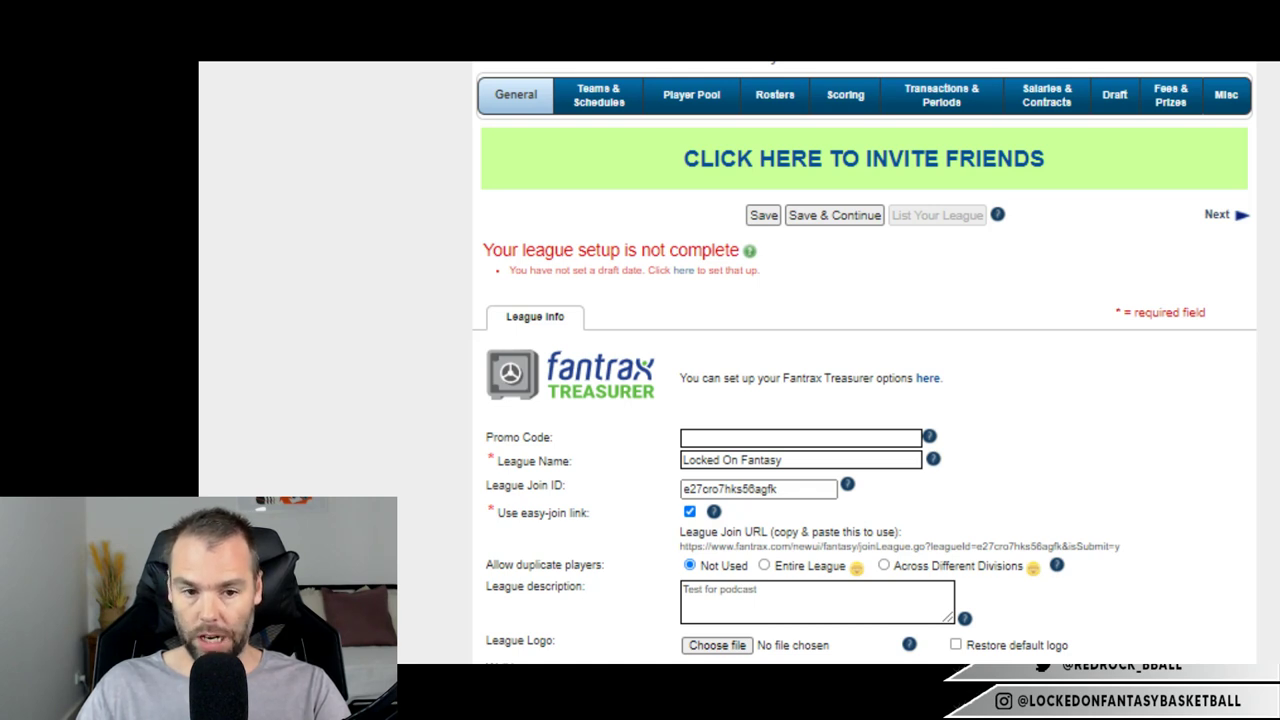
scroll(864, 400, "down", 3)
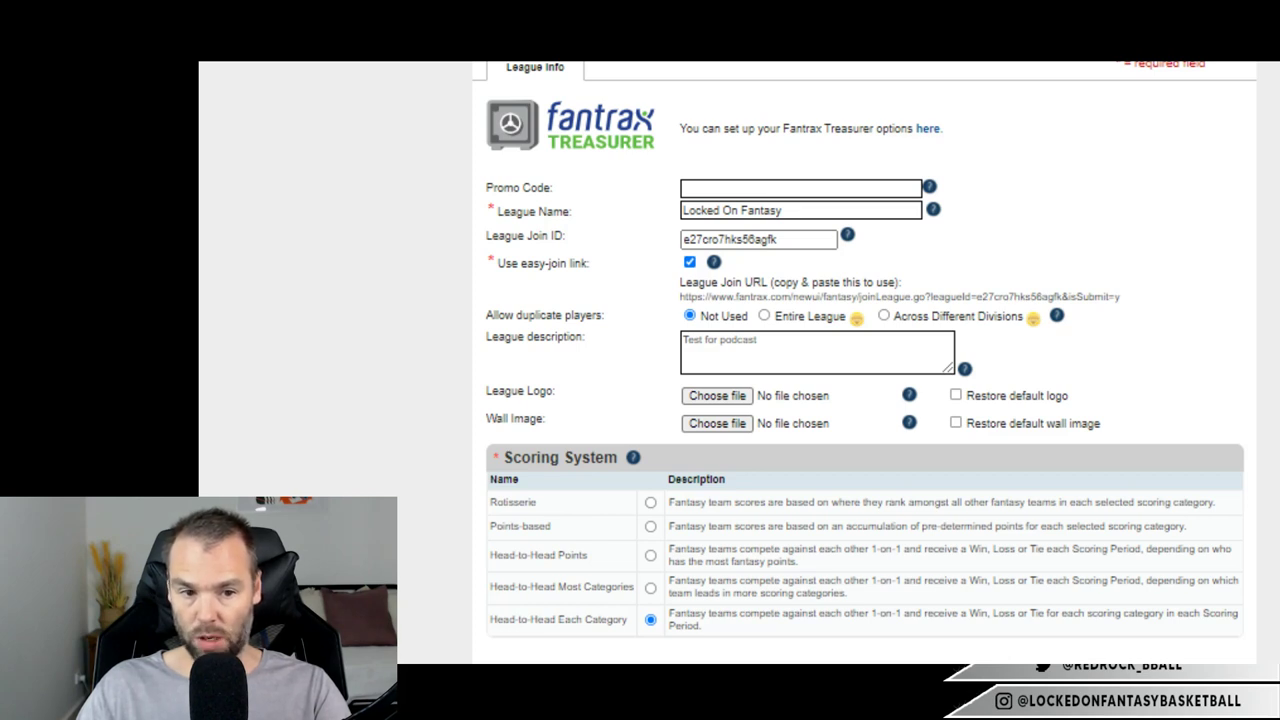
scroll(864, 362, "up", 1)
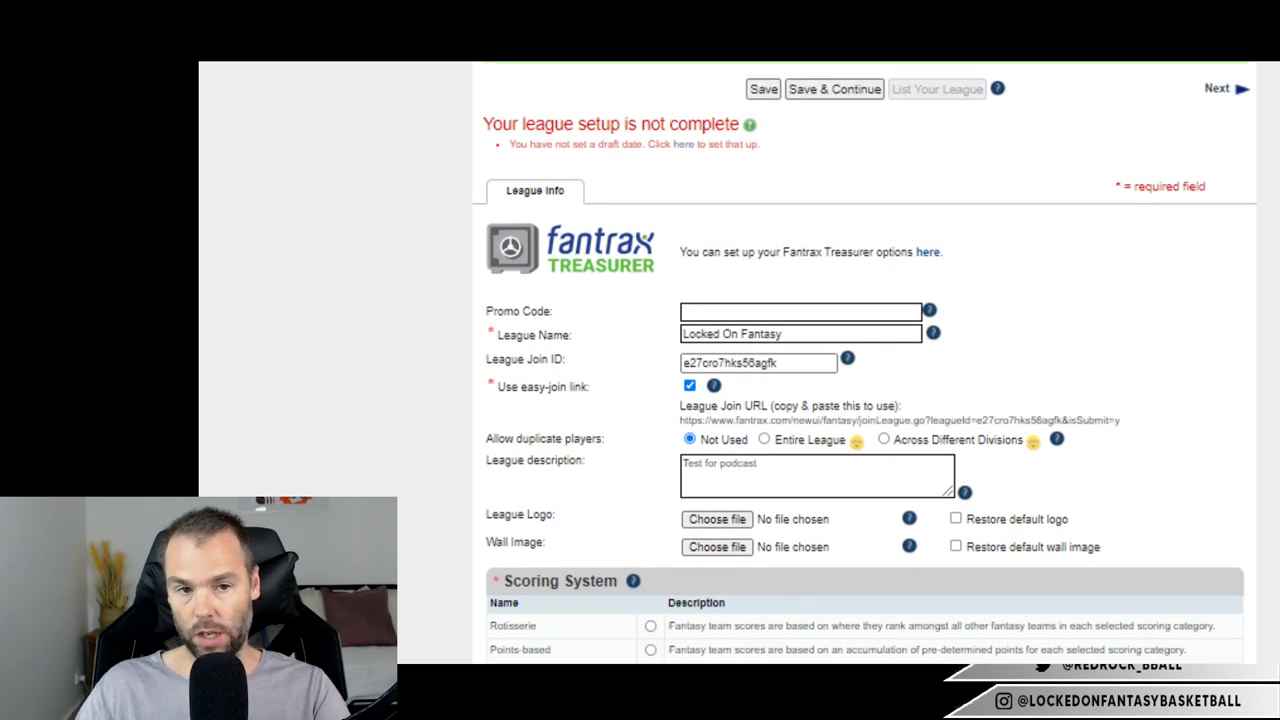
Examine the Teams & Schedules setup, including the join link, maximum number of teams and team list.
scroll(864, 400, "down", 2)
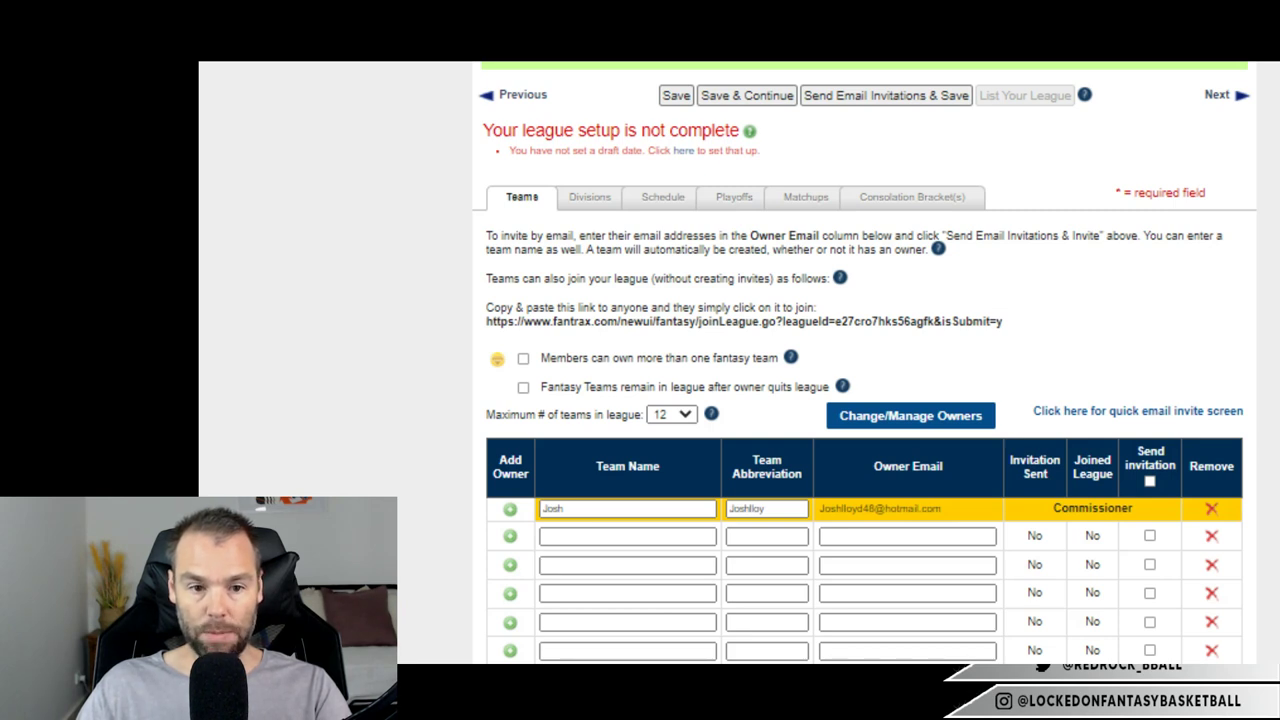
scroll(864, 400, "down", 1)
scroll(864, 400, "down", 1)
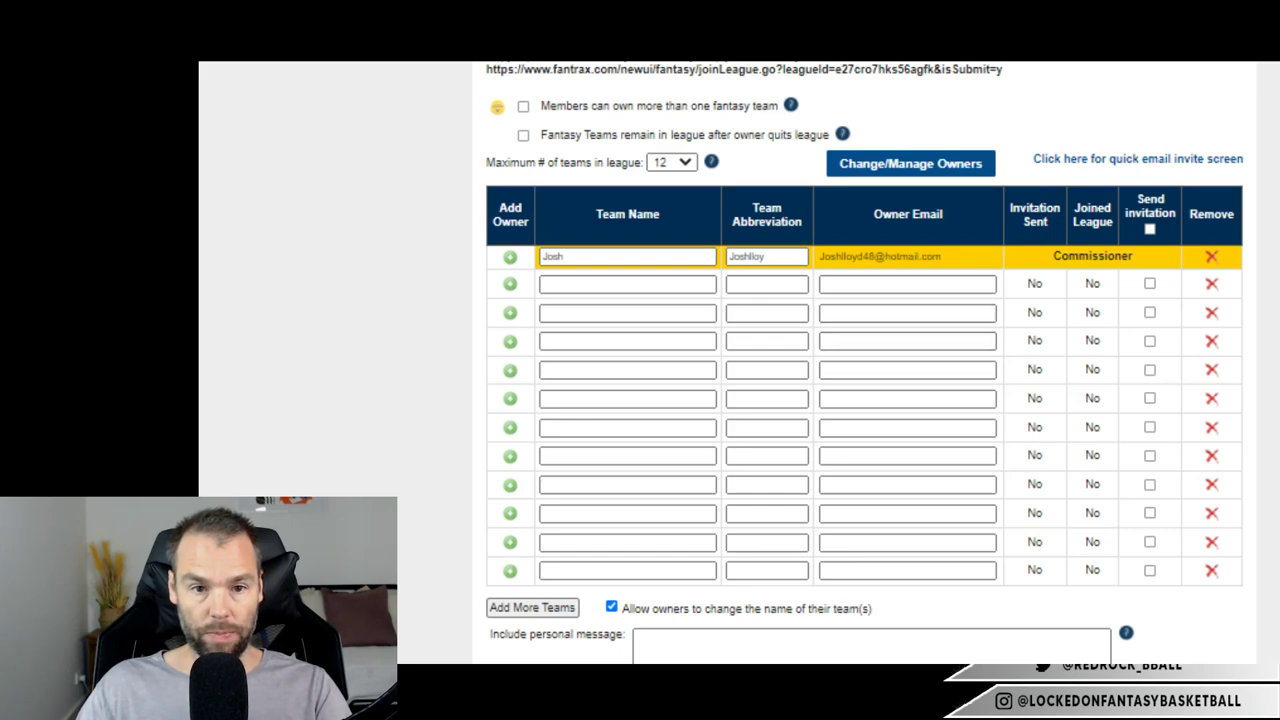
scroll(907, 394, "up", 1)
scroll(907, 394, "up", 3)
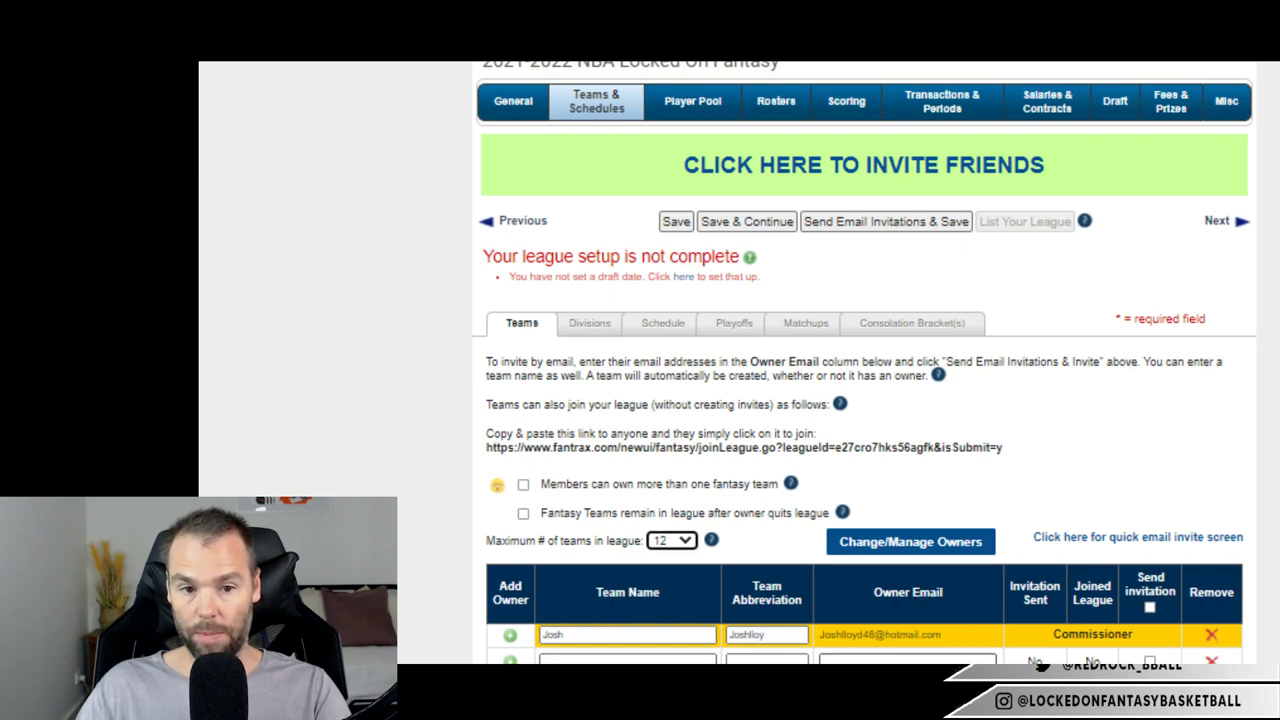
scroll(864, 362, "down", 2)
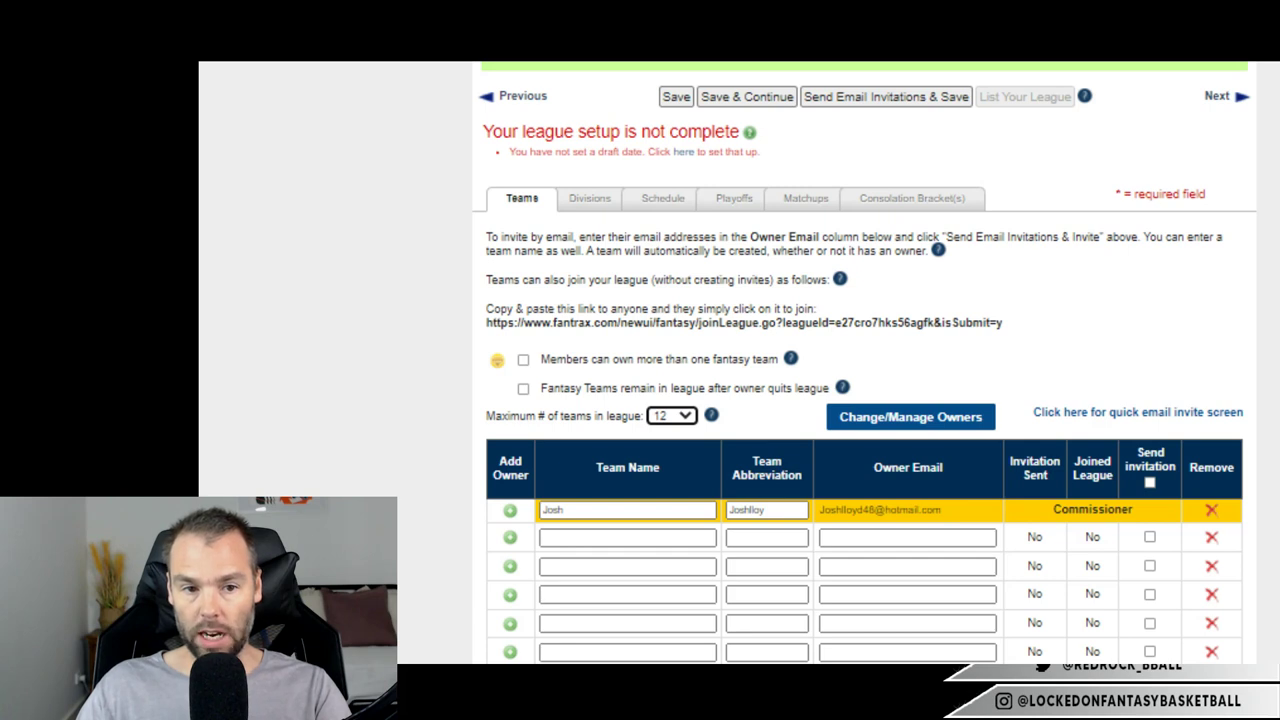
Mark the first two empty team rows for an invitation and add the personal message "Join my league".
left_click_drag(486, 323, 1004, 323)
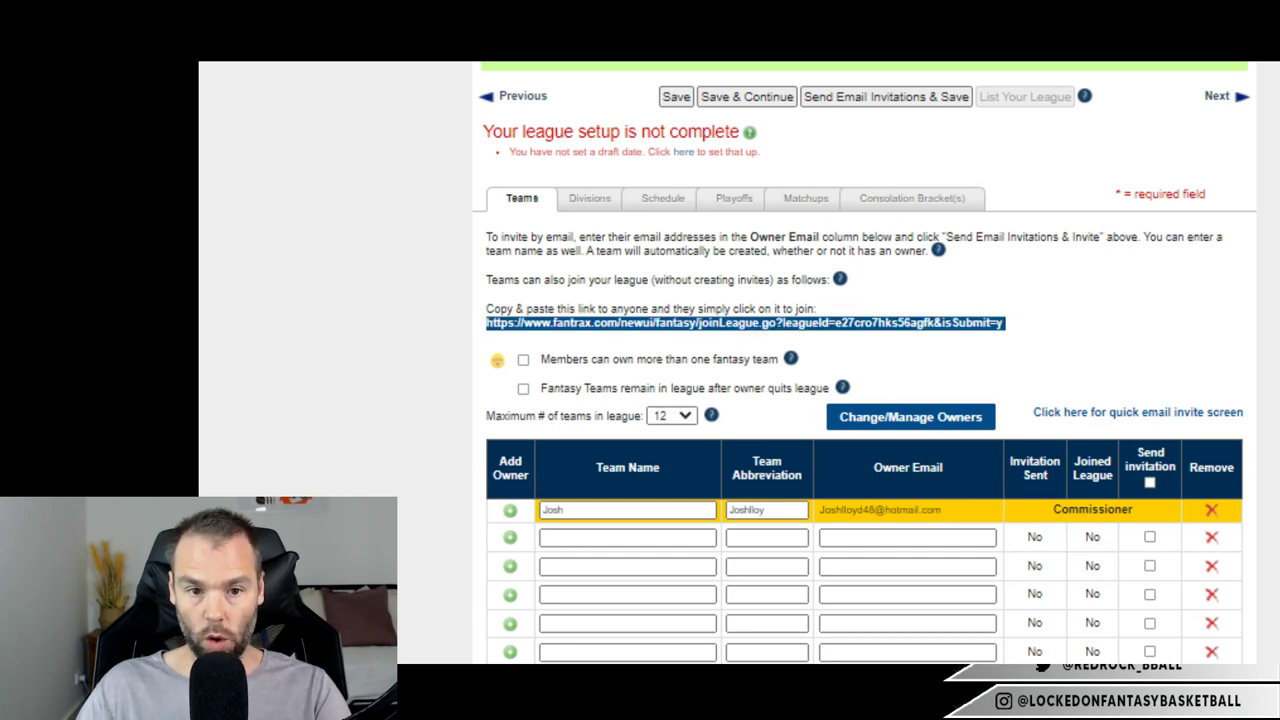
left_click(907, 537)
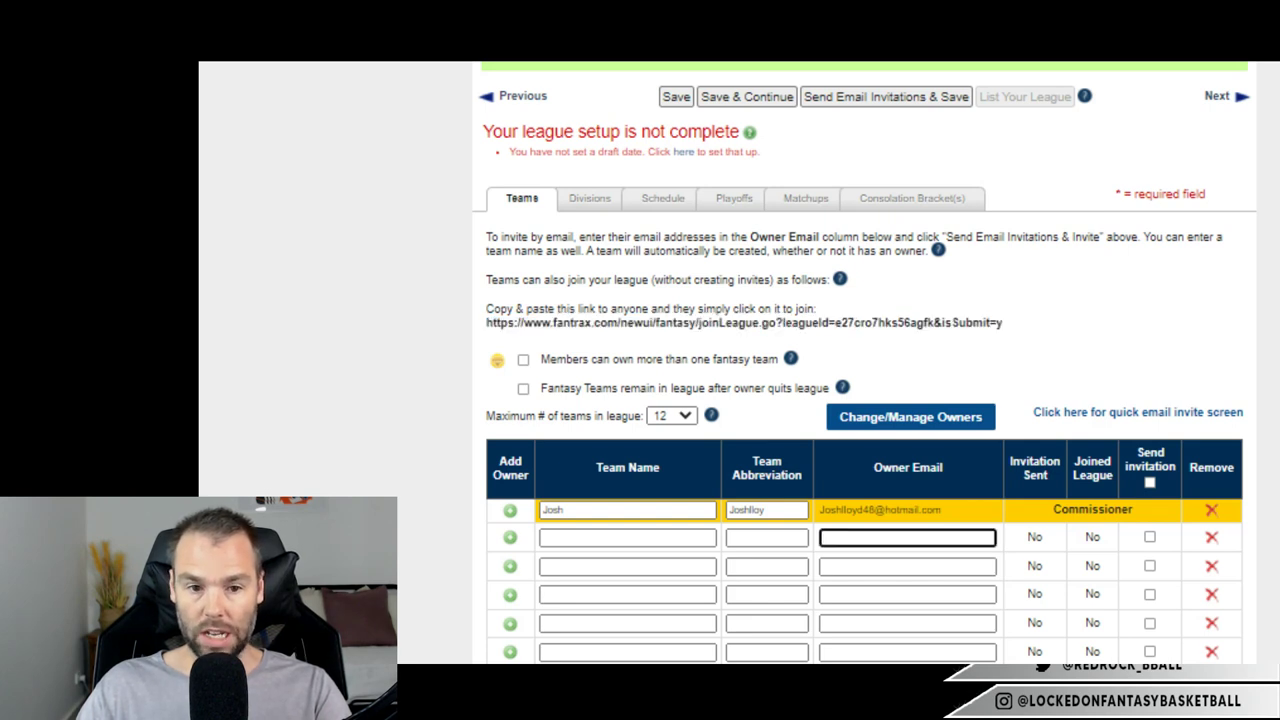
left_click(766, 566)
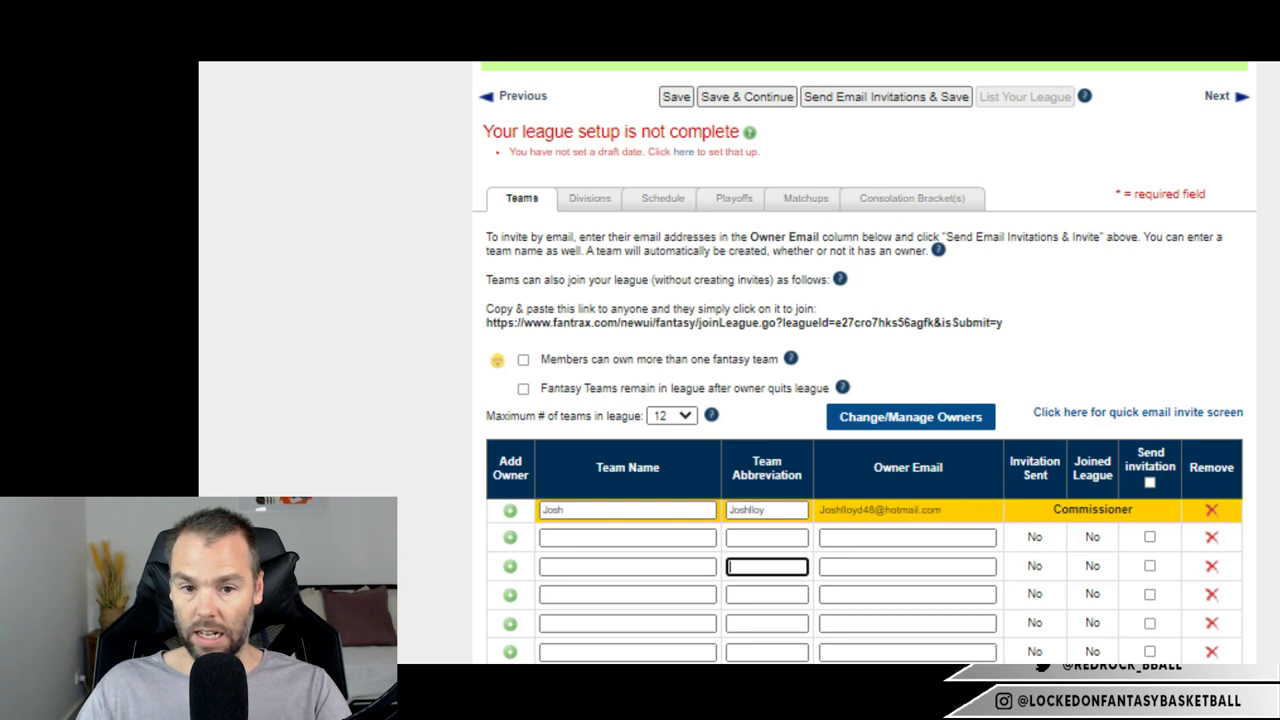
left_click(1149, 566)
left_click(1149, 537)
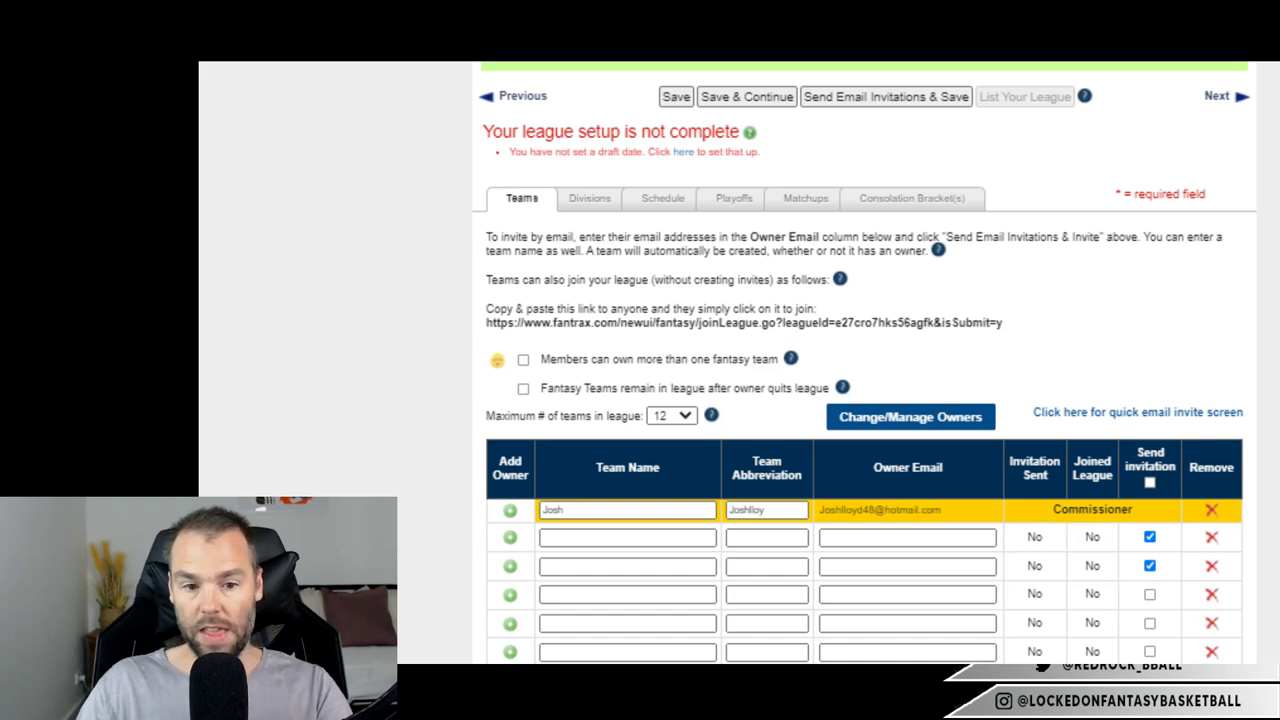
scroll(497, 360, "down", 5)
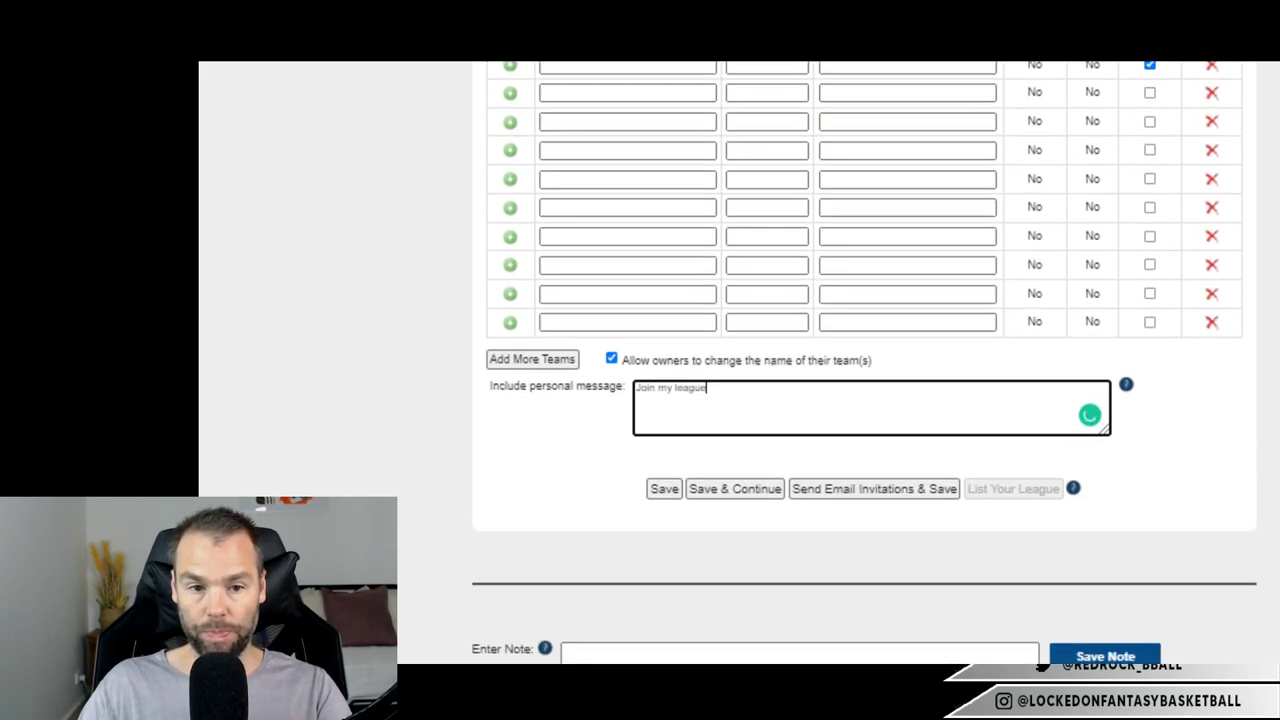
left_click(706, 387)
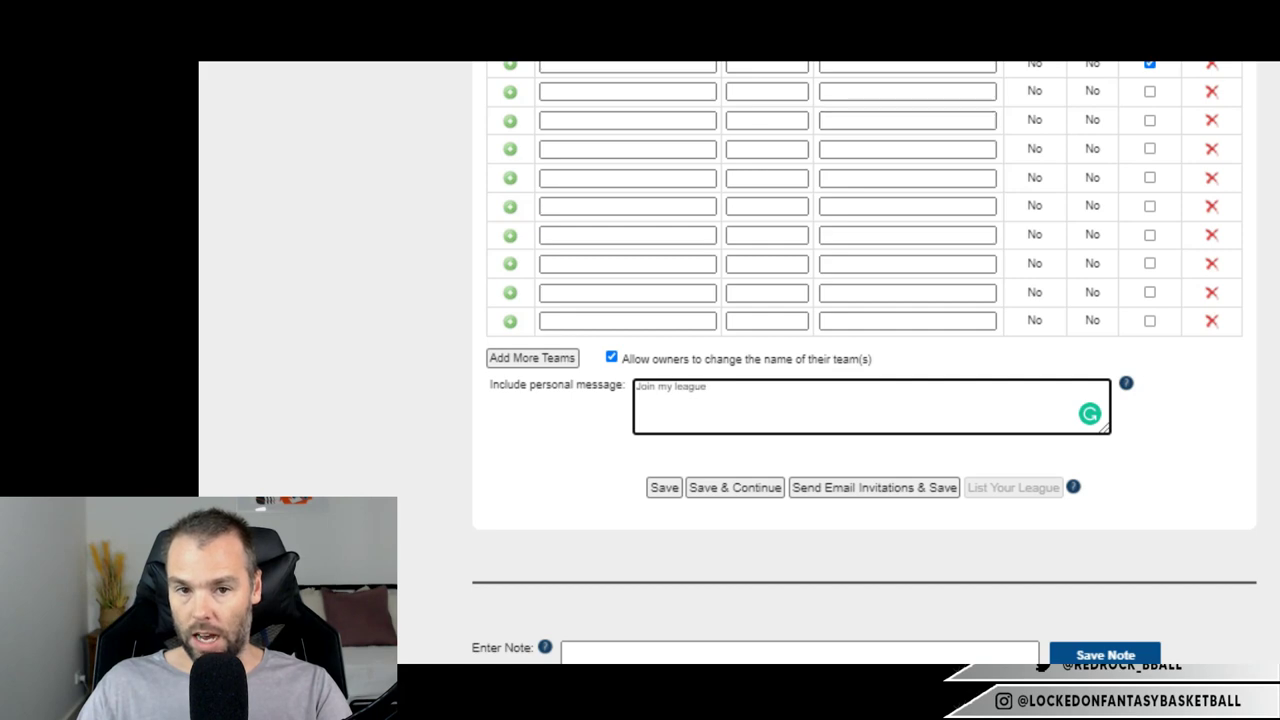
Look over the Divisions settings and return to the team list.
scroll(865, 362, "up", 3)
scroll(865, 363, "up", 3)
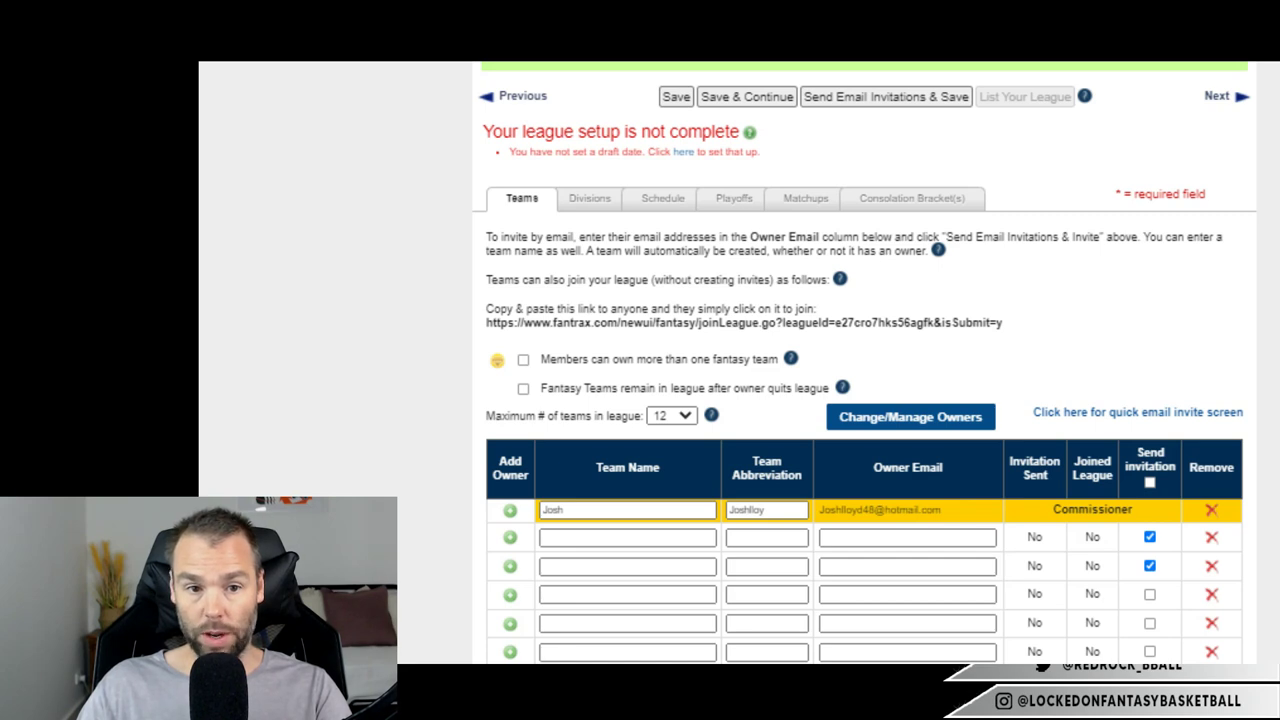
left_click(590, 198)
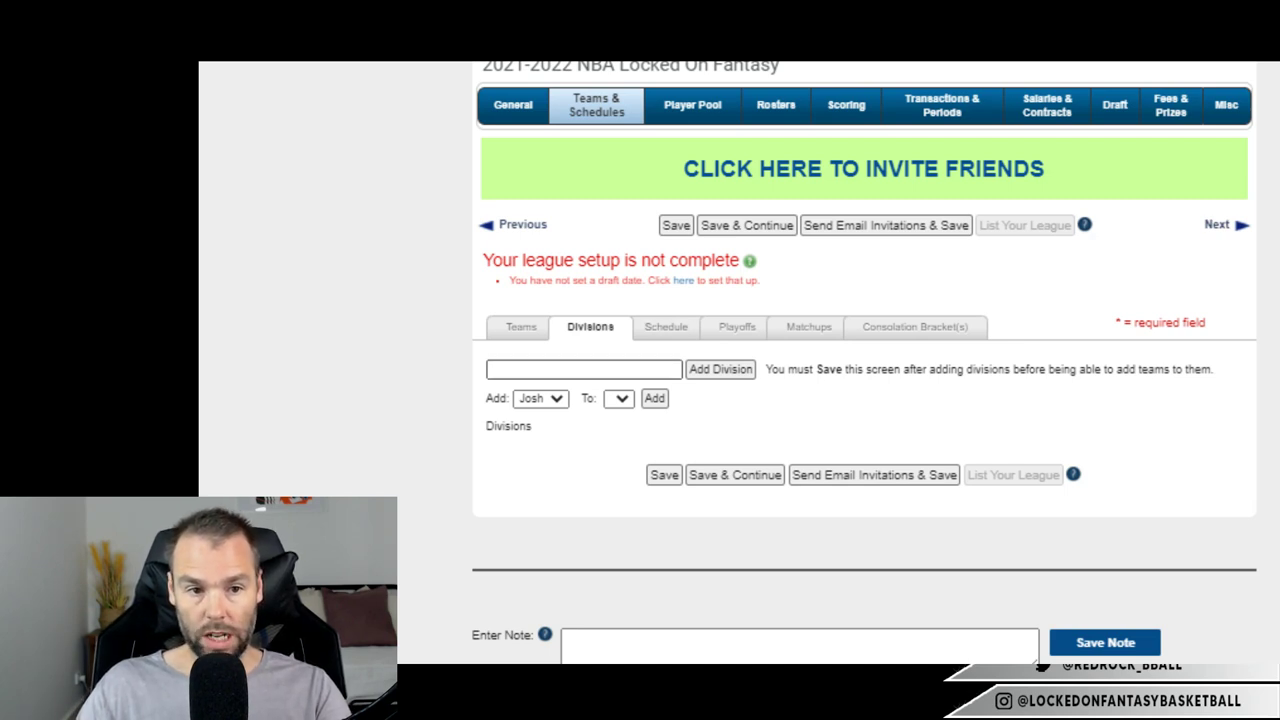
left_click(521, 326)
Name the first five empty teams below the commissioner's team 1, 2, 3, 4 and 5.
left_click(627, 537)
type("1")
left_click(627, 566)
type("2")
left_click(627, 594)
type("3")
left_click(627, 623)
type("4")
left_click(627, 651)
type("5")
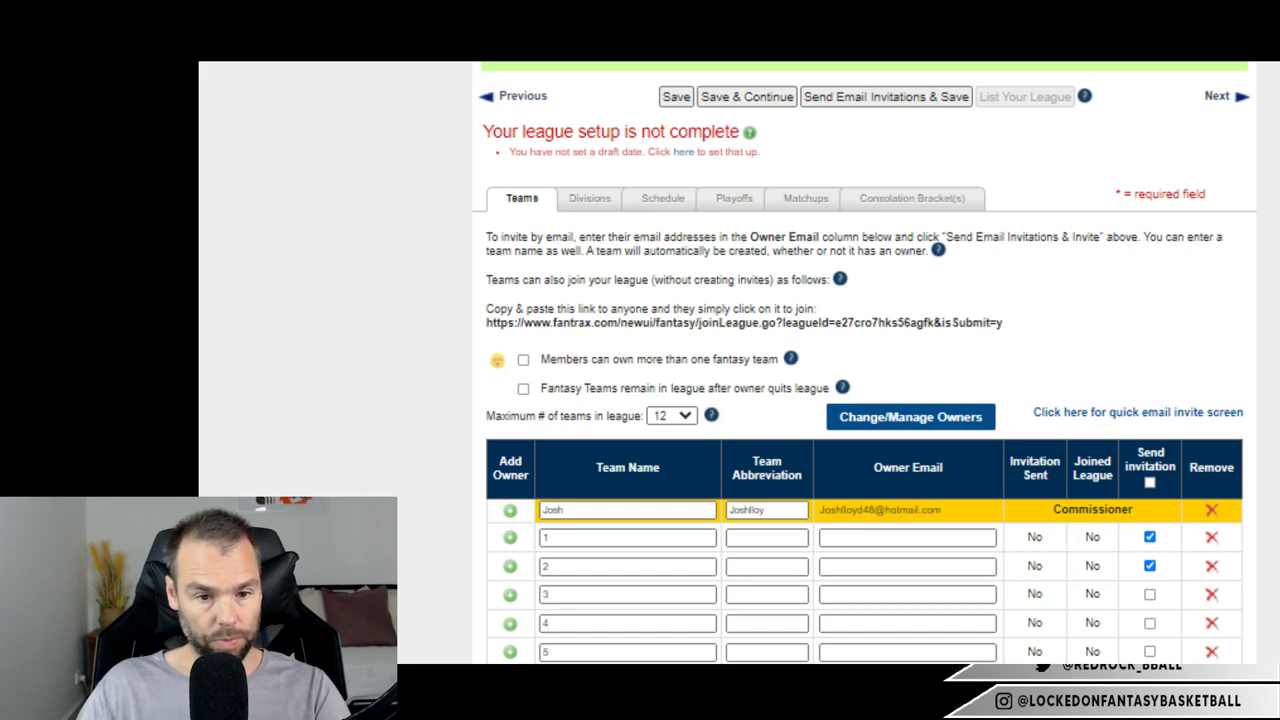
Add a division named West to the league.
scroll(864, 400, "up", 3)
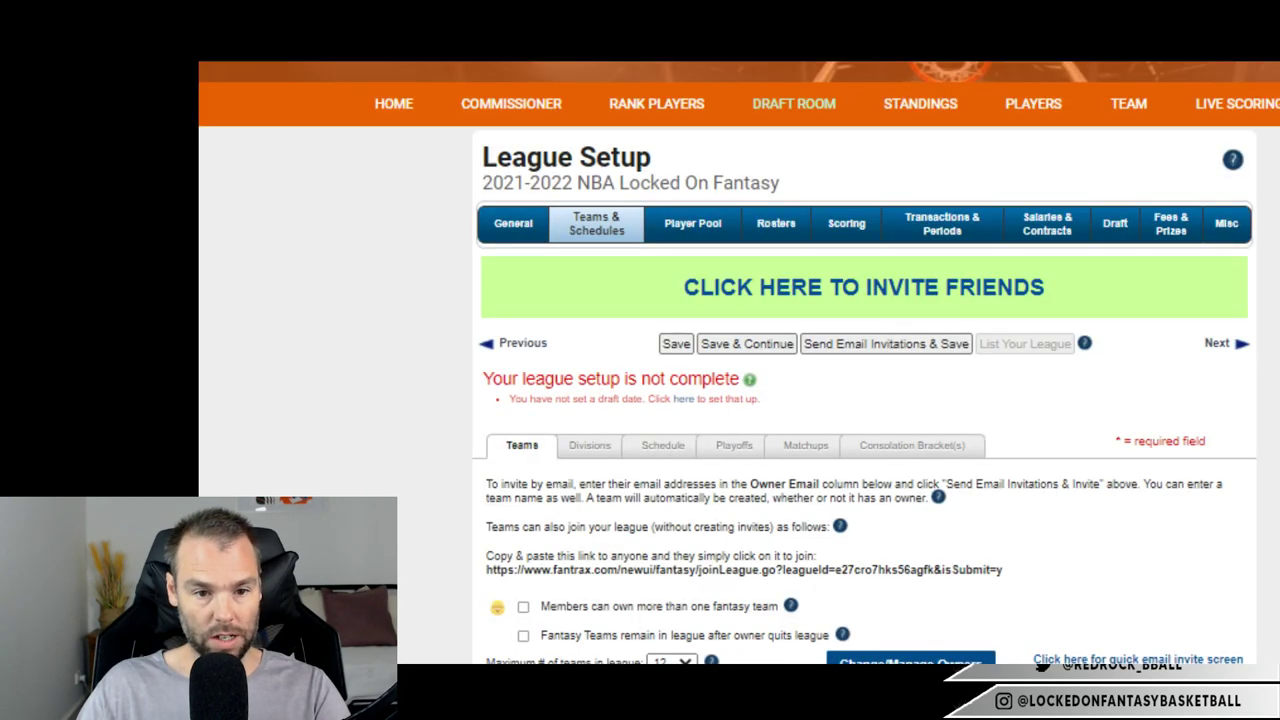
scroll(864, 400, "down", 7)
scroll(864, 400, "up", 5)
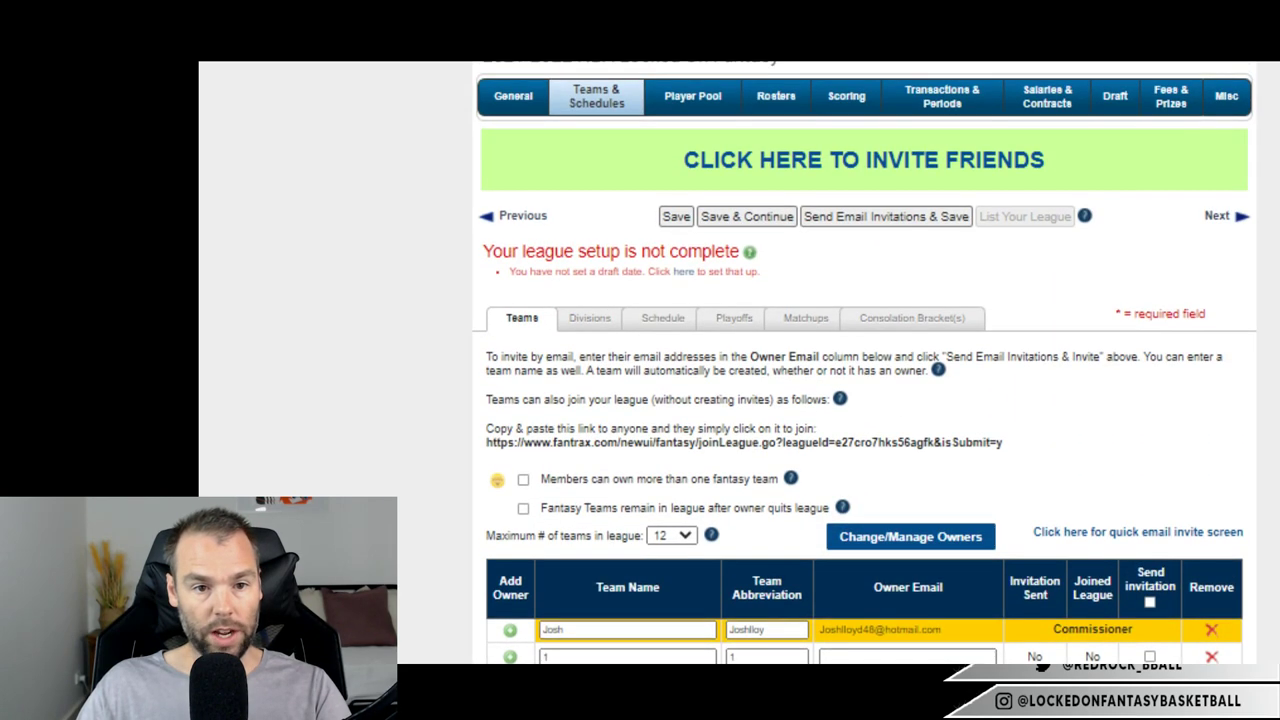
left_click(590, 318)
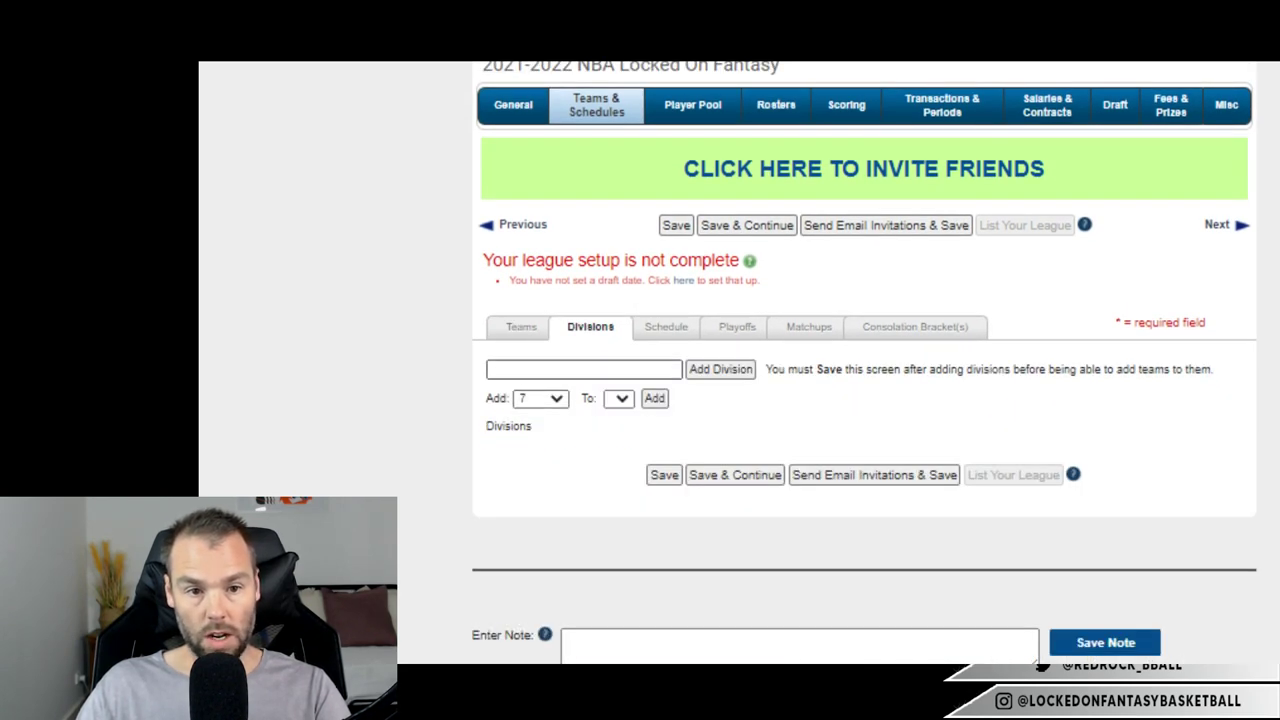
left_click(584, 369)
type("West")
left_click(720, 369)
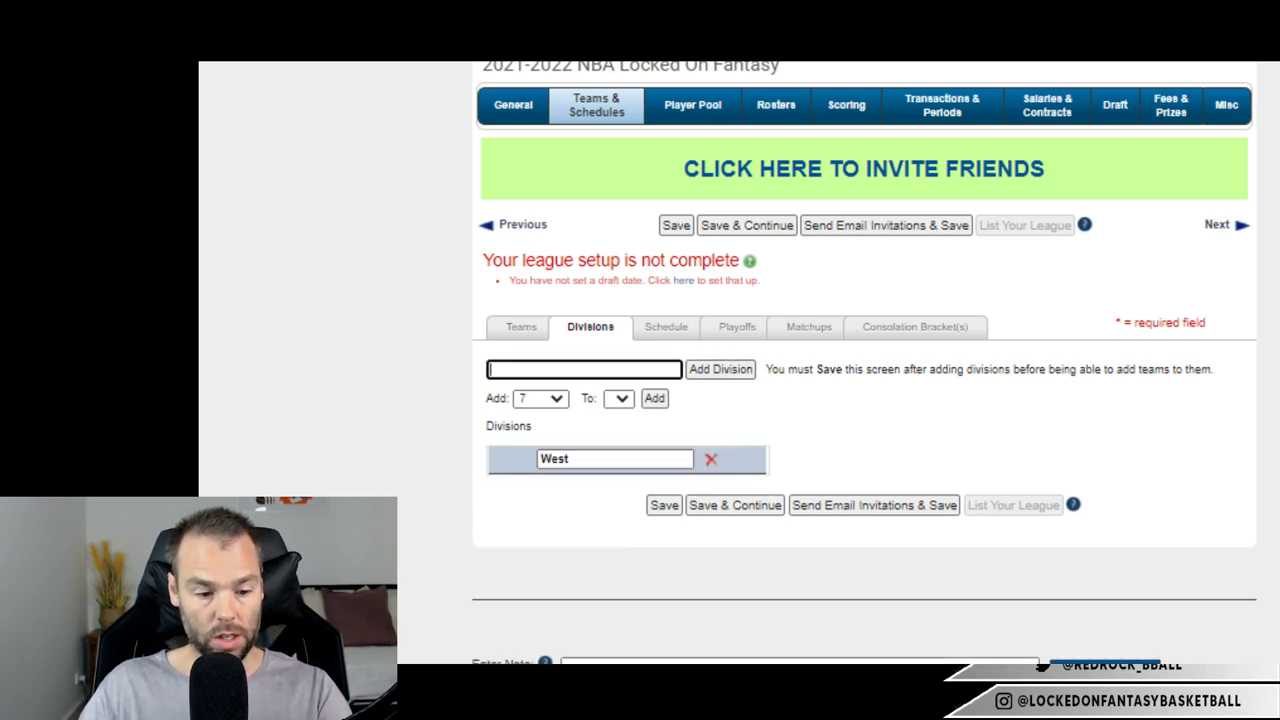
Add a second division named East and save the league setup.
type("E")
key("BackSpace")
type("East")
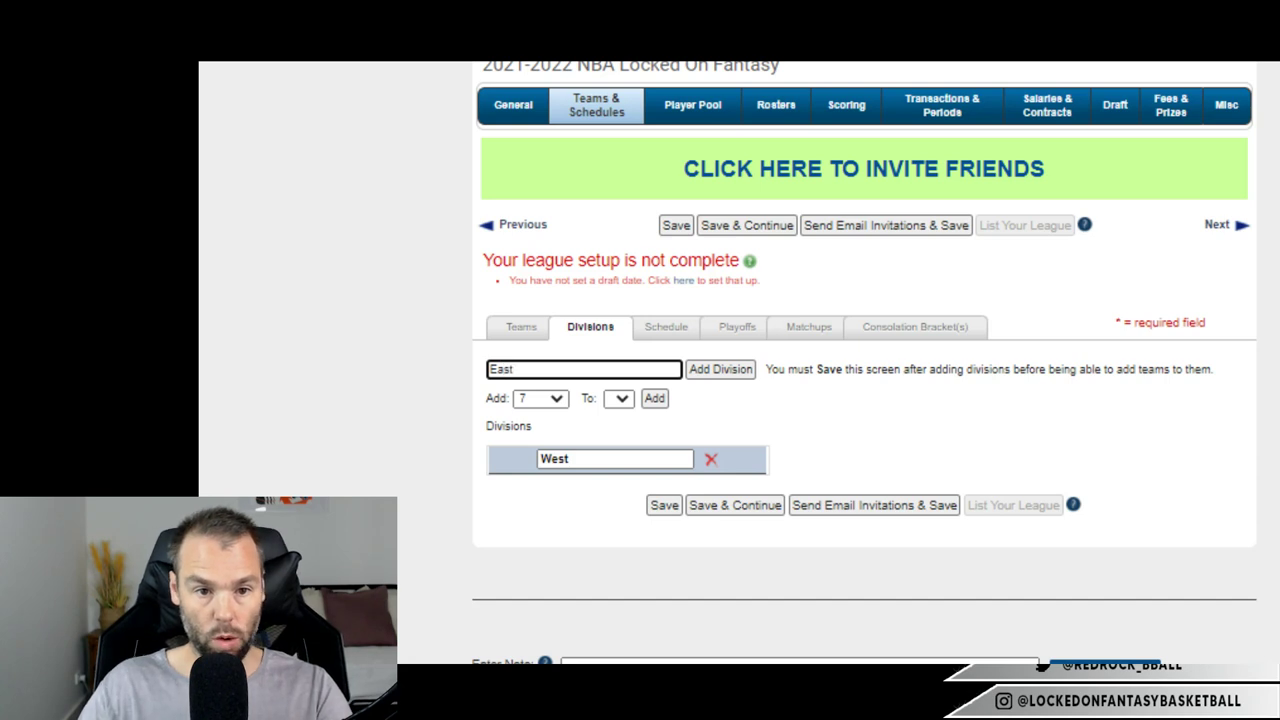
left_click(720, 369)
left_click(540, 398)
left_click(618, 398)
left_click(664, 532)
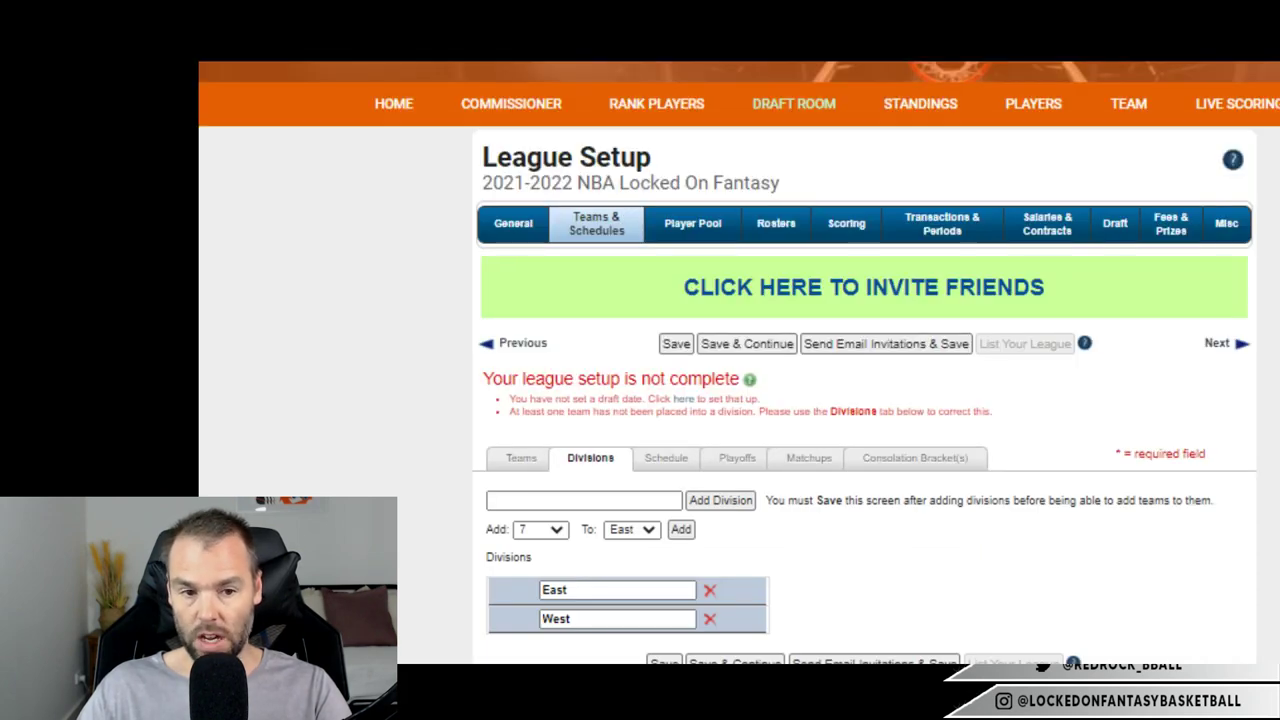
Assign teams 7 and 2 to the East division and team 4 to the West division.
left_click(681, 529)
left_click(681, 529)
left_click(631, 529)
left_click(625, 566)
left_click(681, 529)
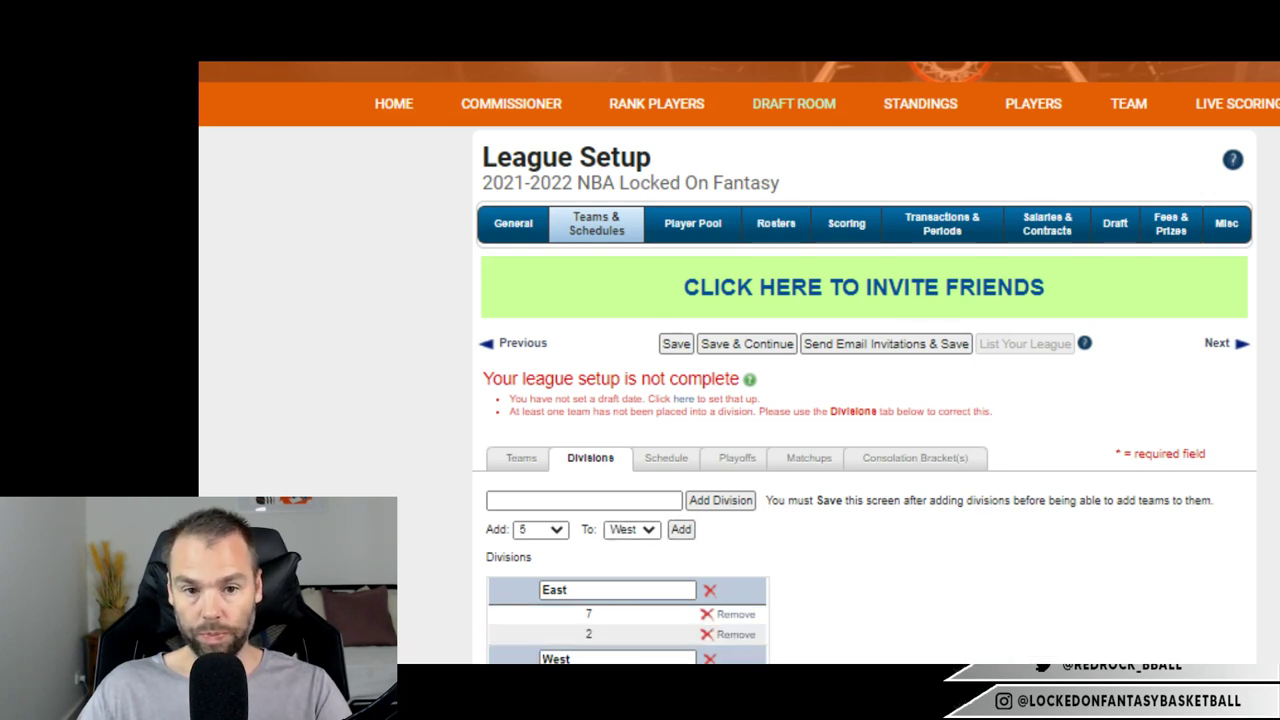
Assign teams 5, 9, 6, 10 and 11 to the West division.
scroll(739, 362, "down", 3)
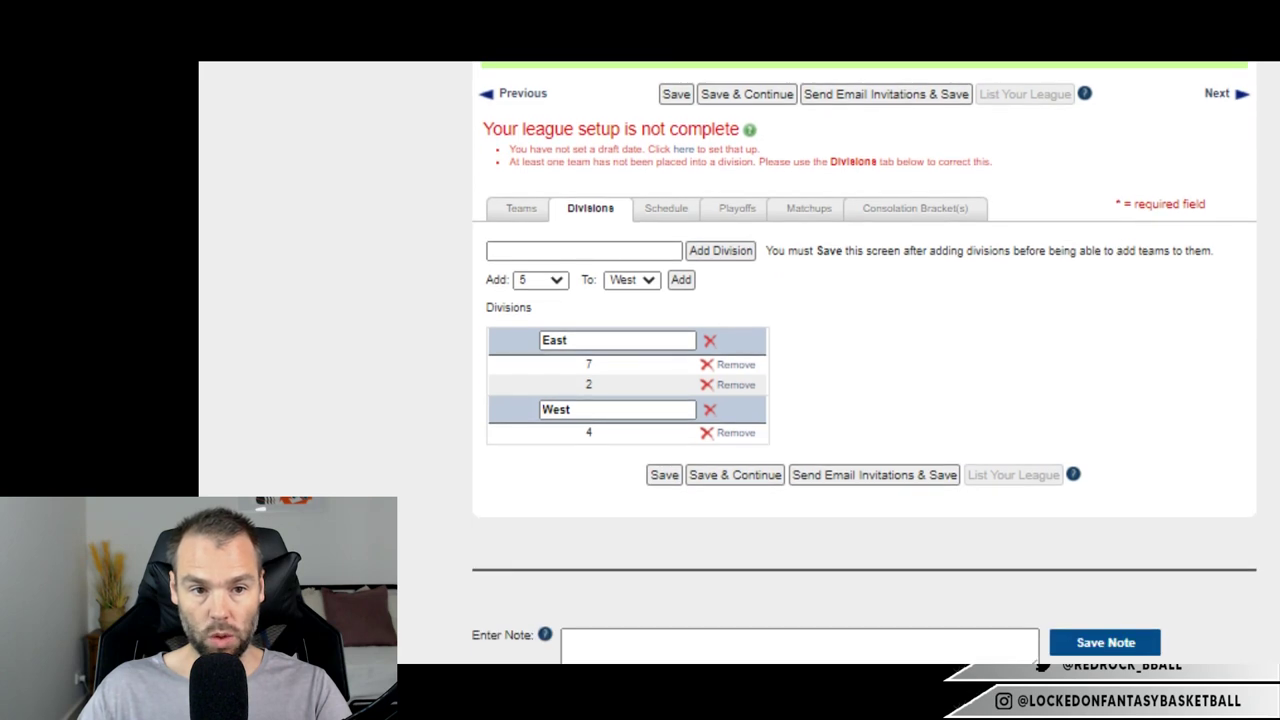
left_click(681, 280)
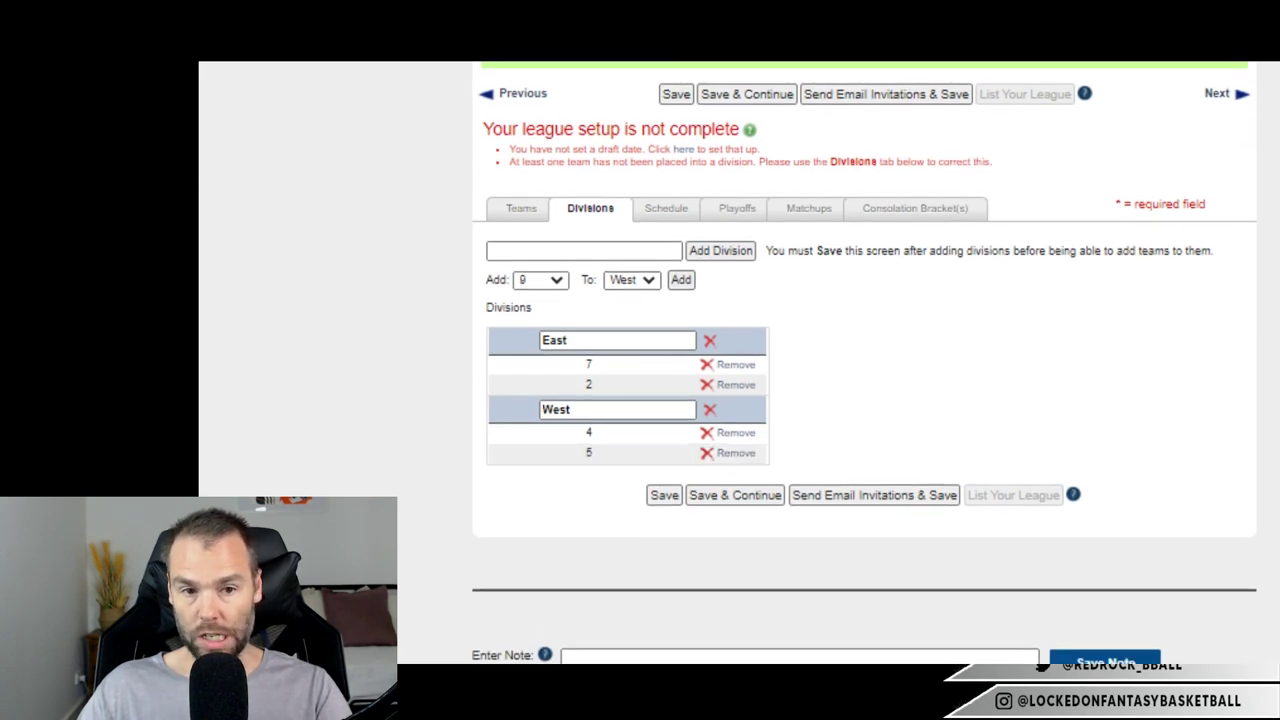
left_click(681, 280)
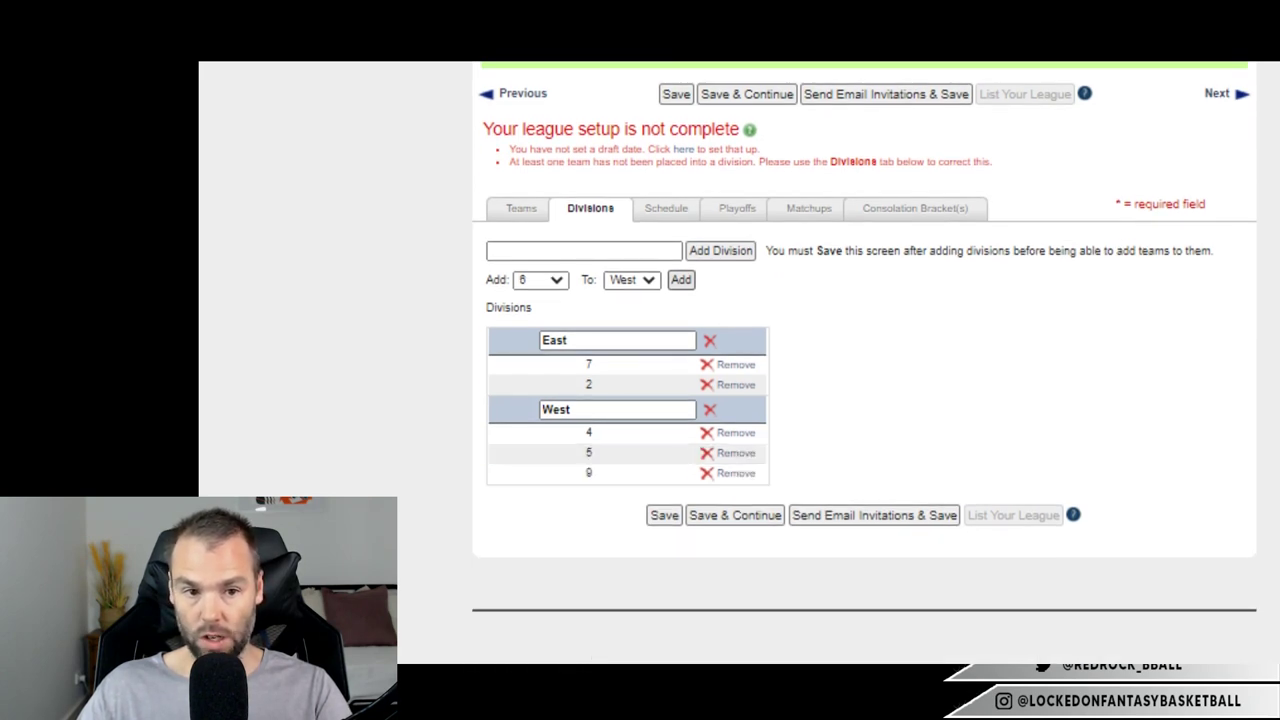
left_click(681, 280)
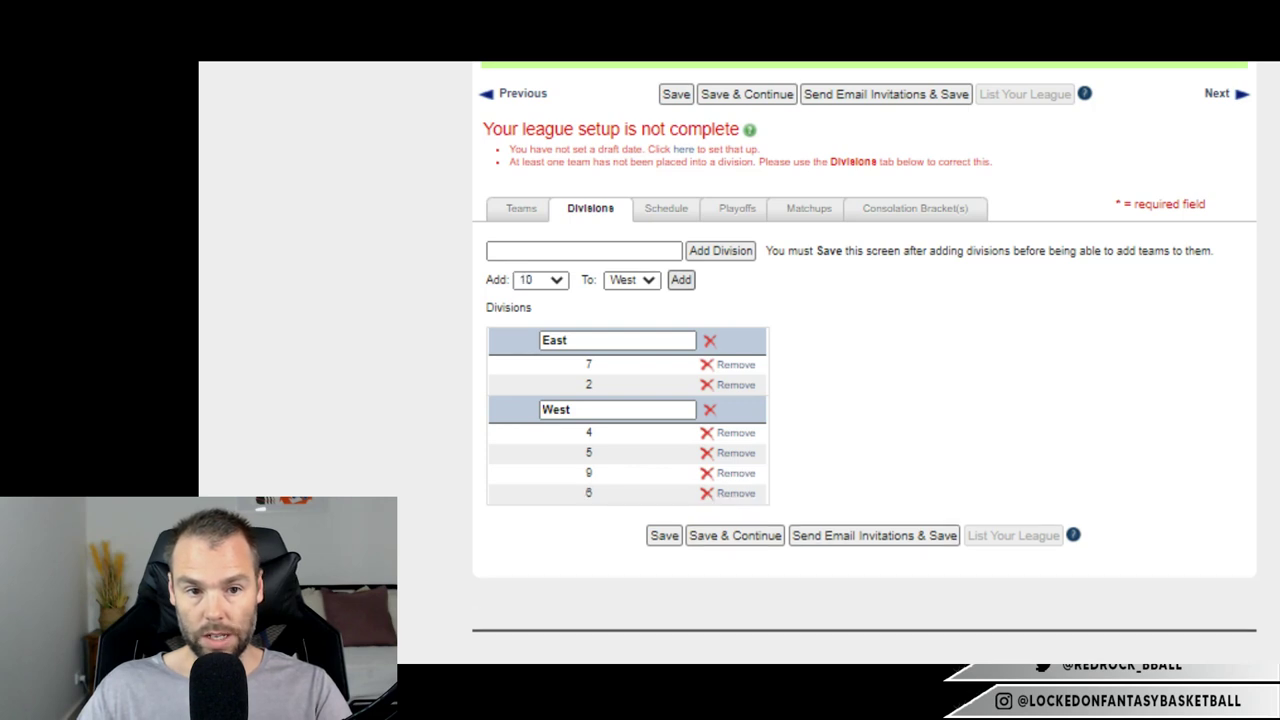
key("Return")
key("Return")
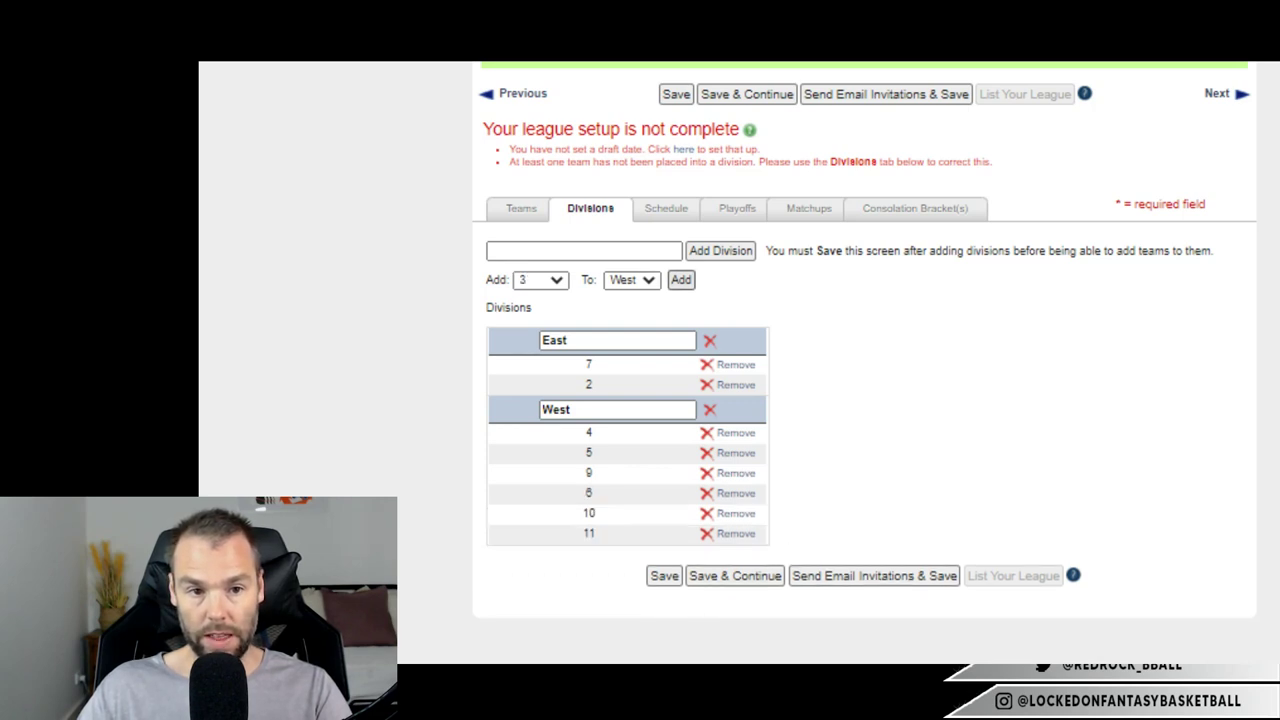
Assign teams 3, 8 and 1 and the remaining unassigned team to the East division, and save the divisions.
key("shift+Tab")
key("Up")
key("Tab")
key("Return")
key("Return")
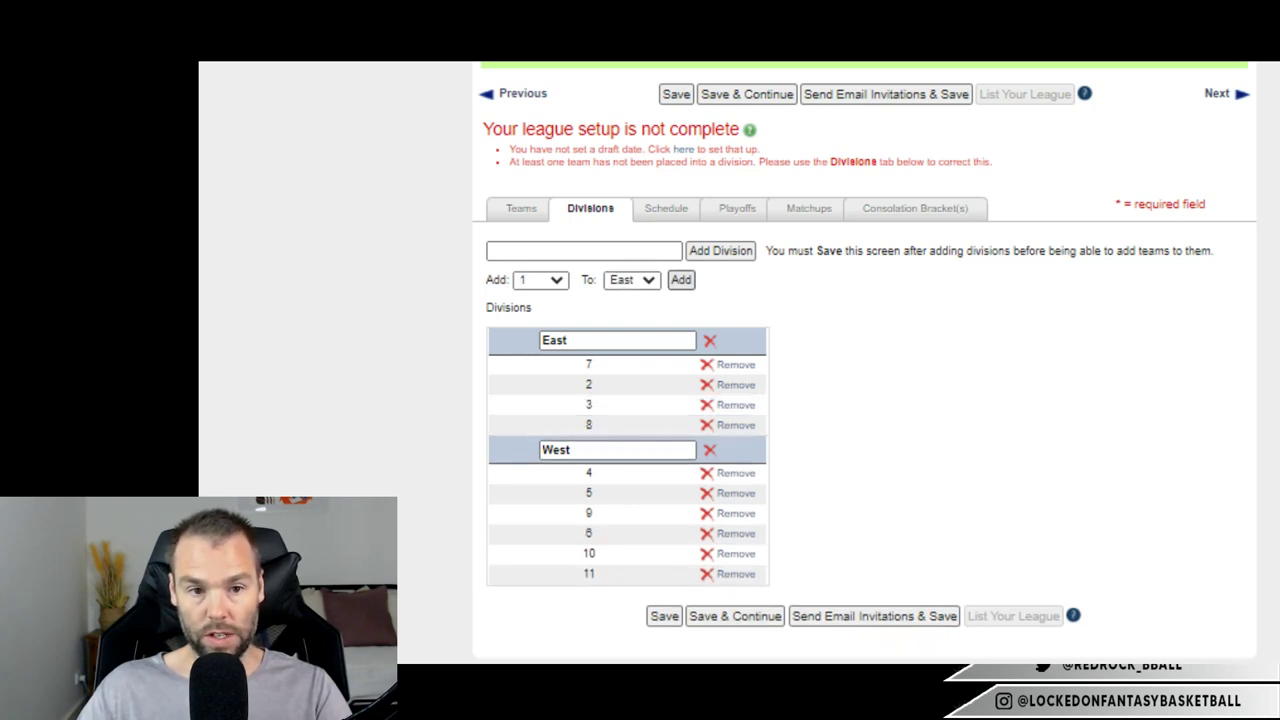
key("Return")
key("Return")
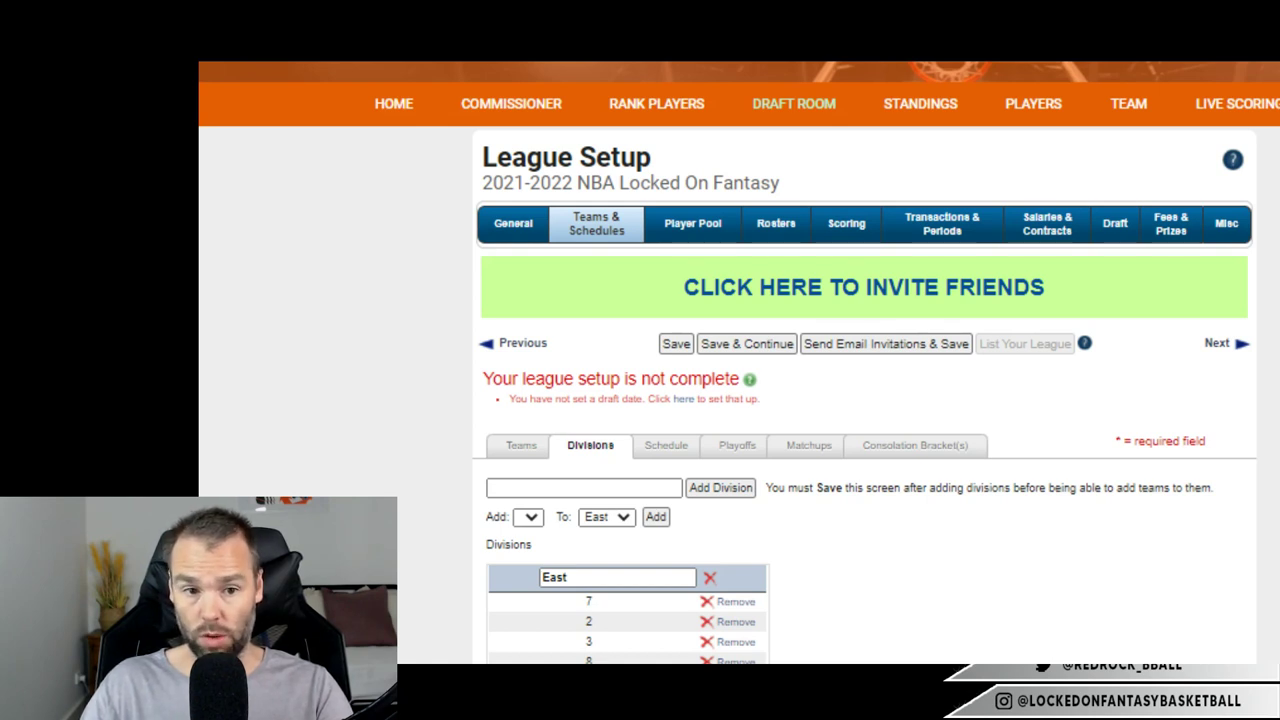
Set the date on which league stats end accumulating to 2022-03-20 in the schedule settings.
left_click(665, 445)
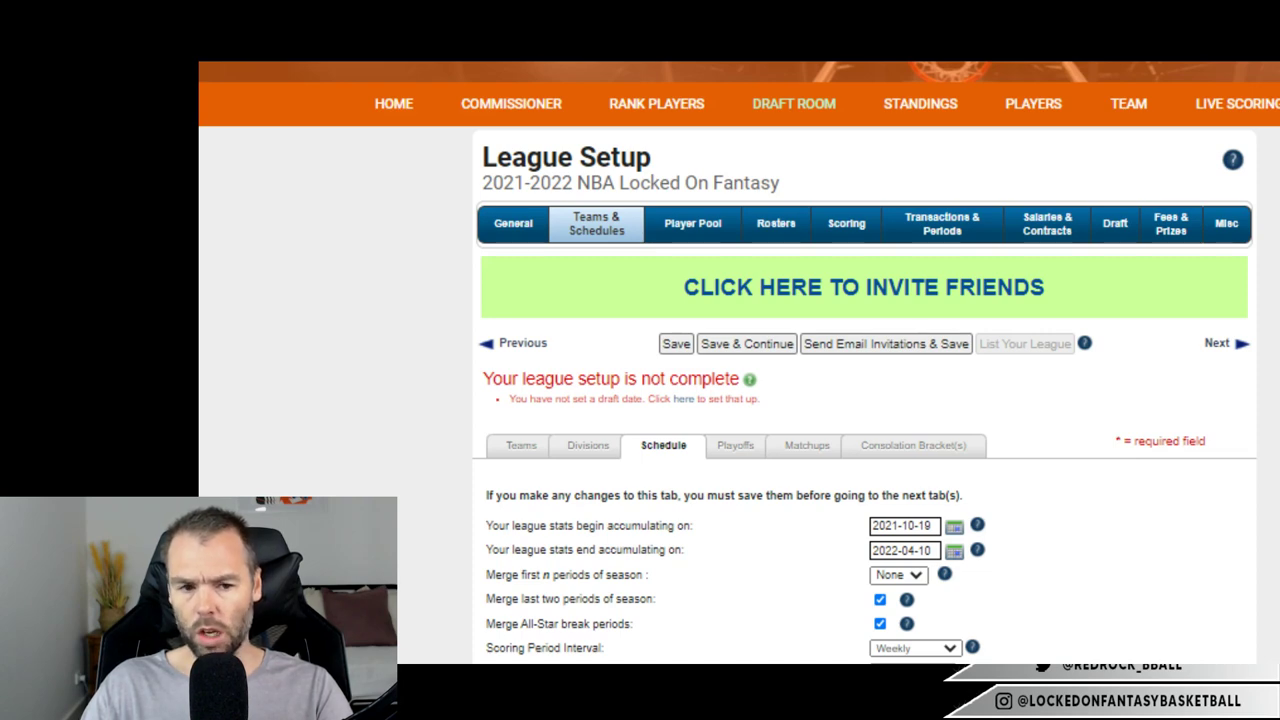
scroll(865, 400, "down", 3)
scroll(865, 400, "up", 1)
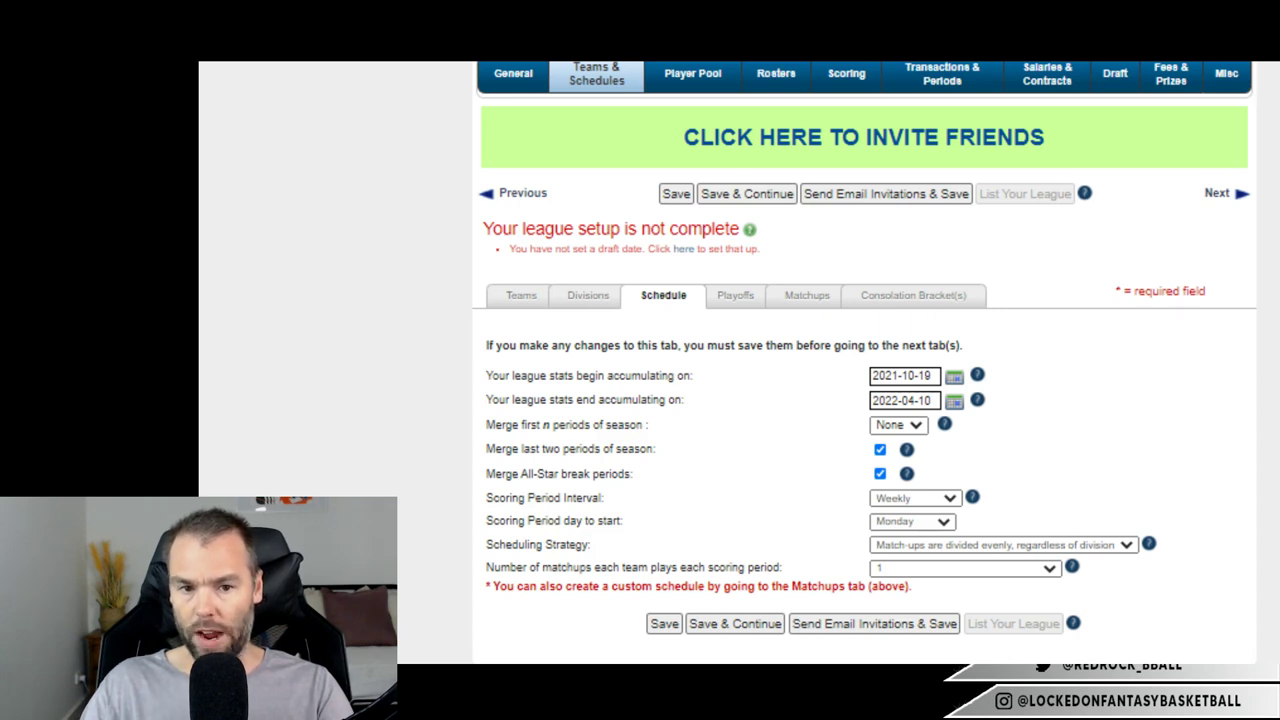
left_click(954, 400)
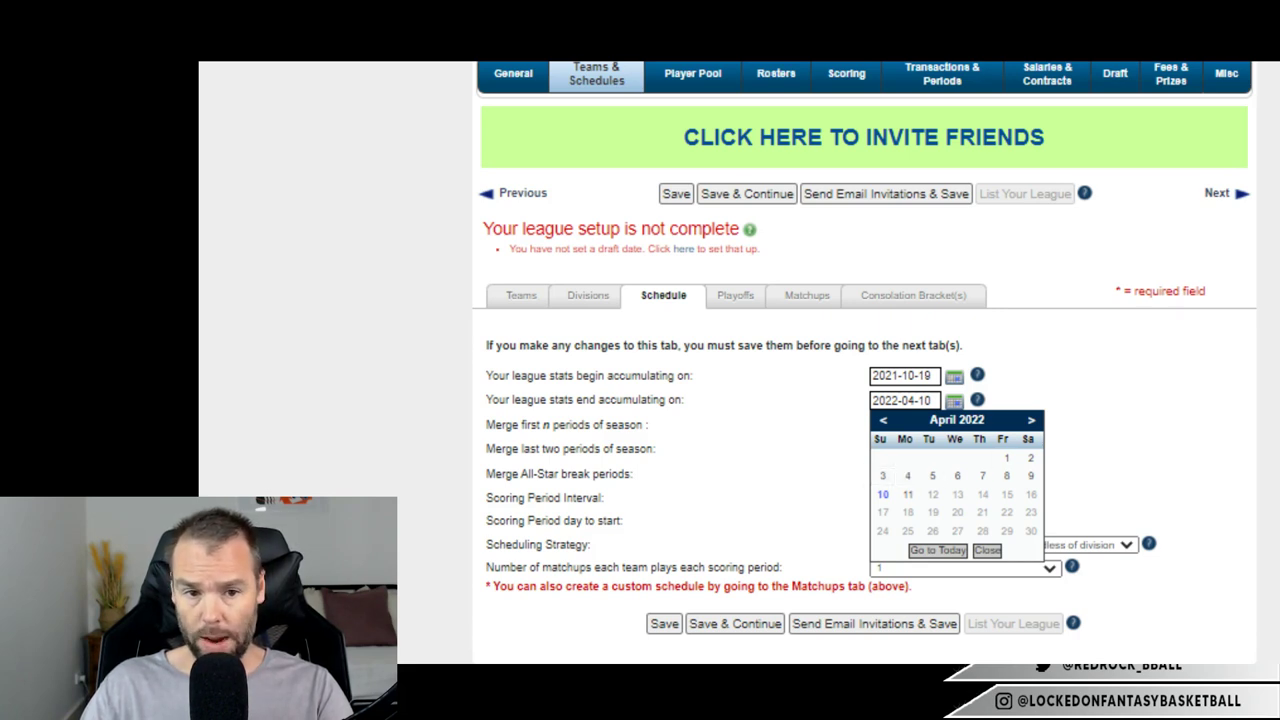
left_click(883, 420)
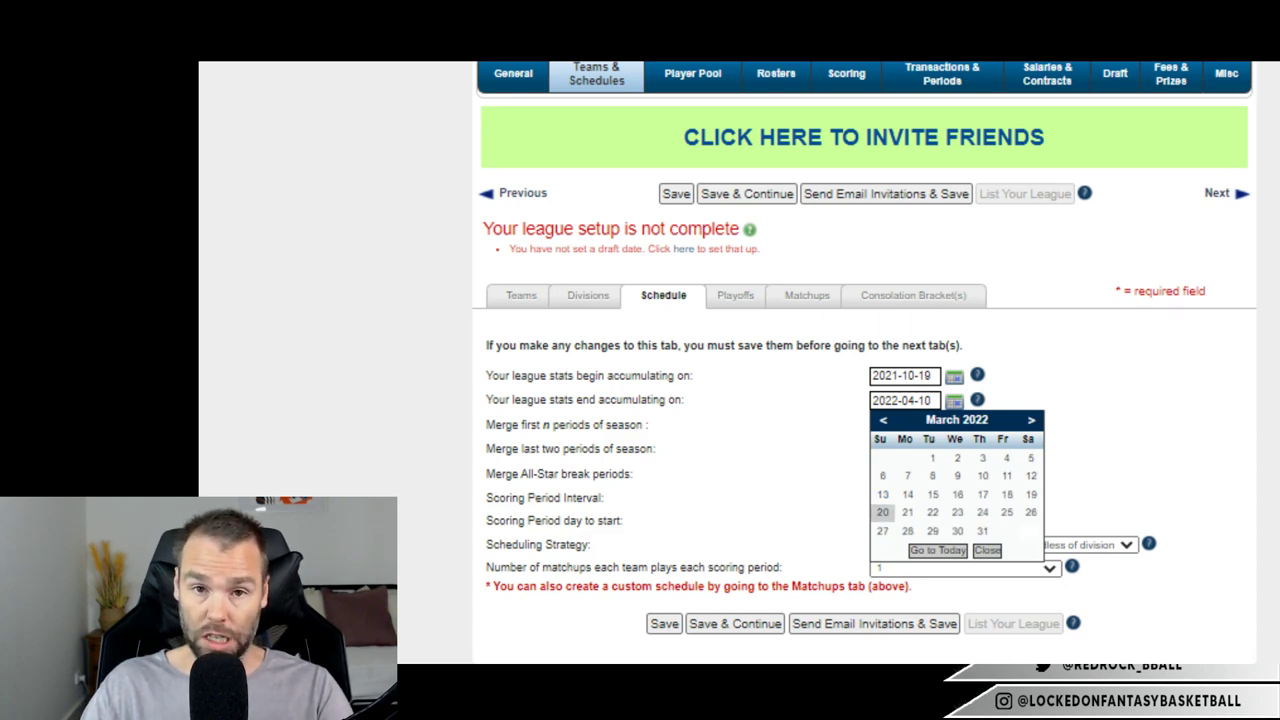
left_click(882, 512)
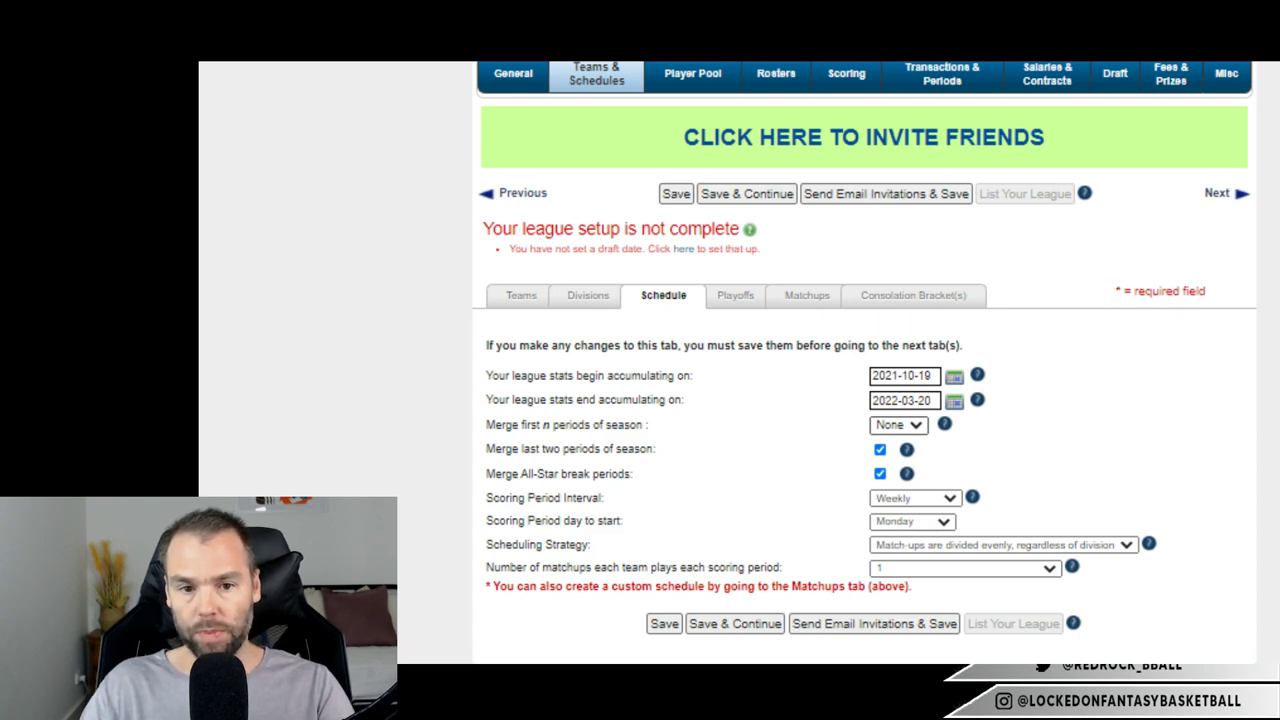
left_click(954, 376)
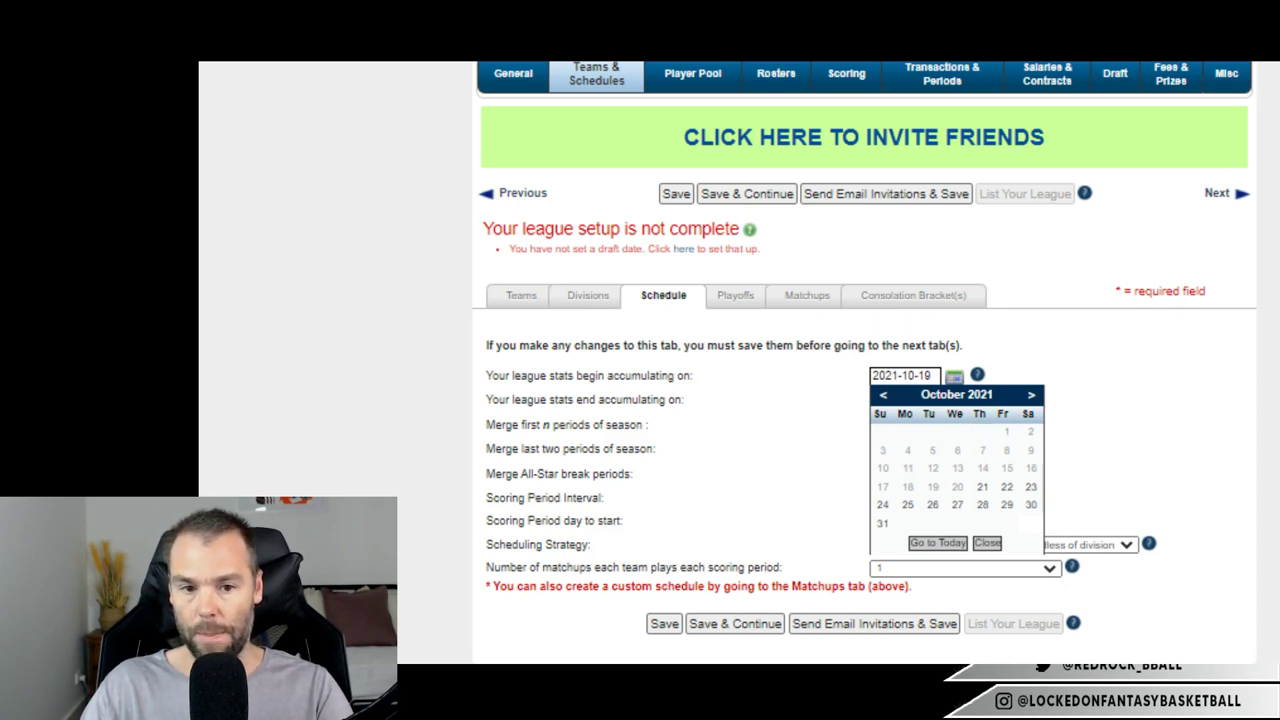
key("Escape")
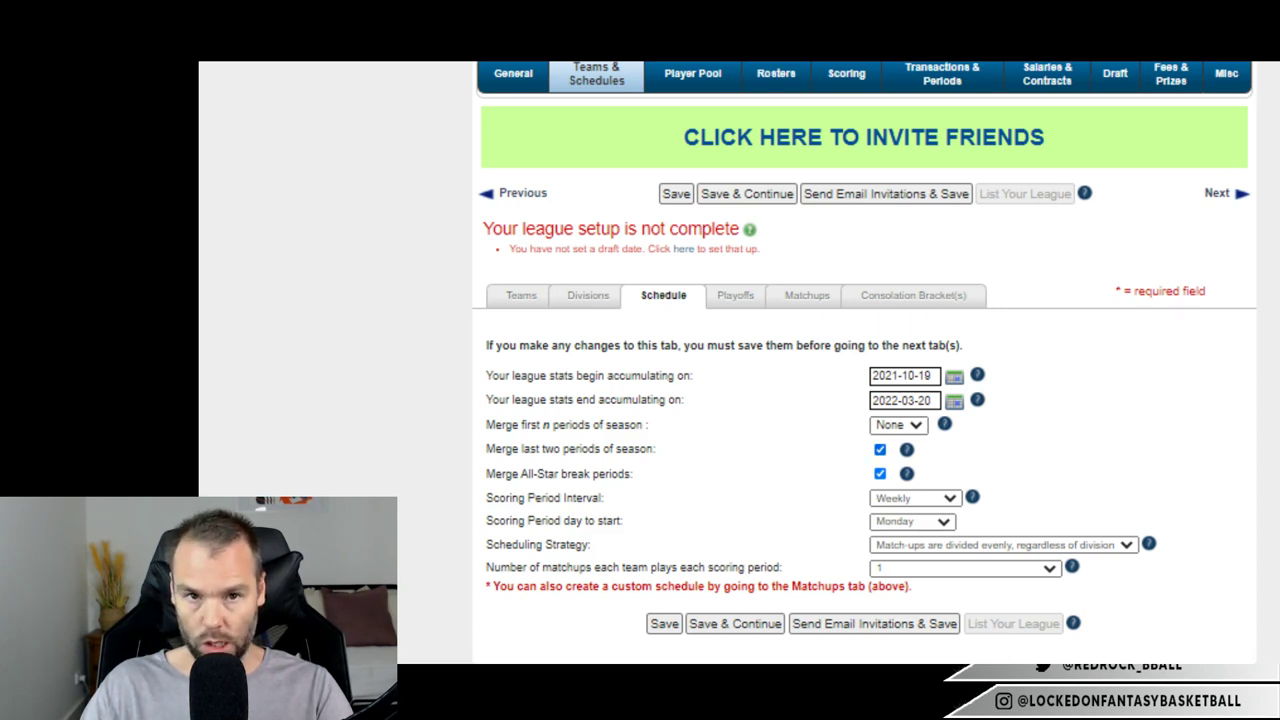
Turn off merging of the last two periods of the season and read the help on the Scoring Period Interval.
left_click(880, 449)
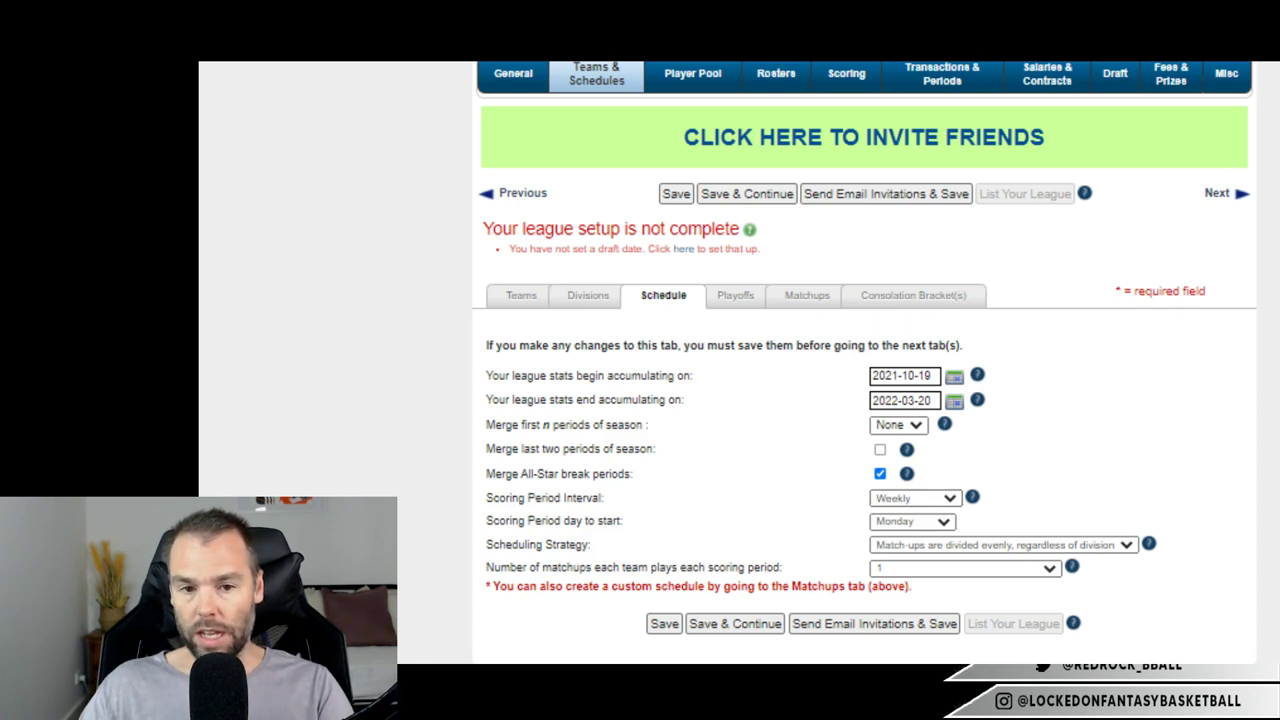
left_click(972, 497)
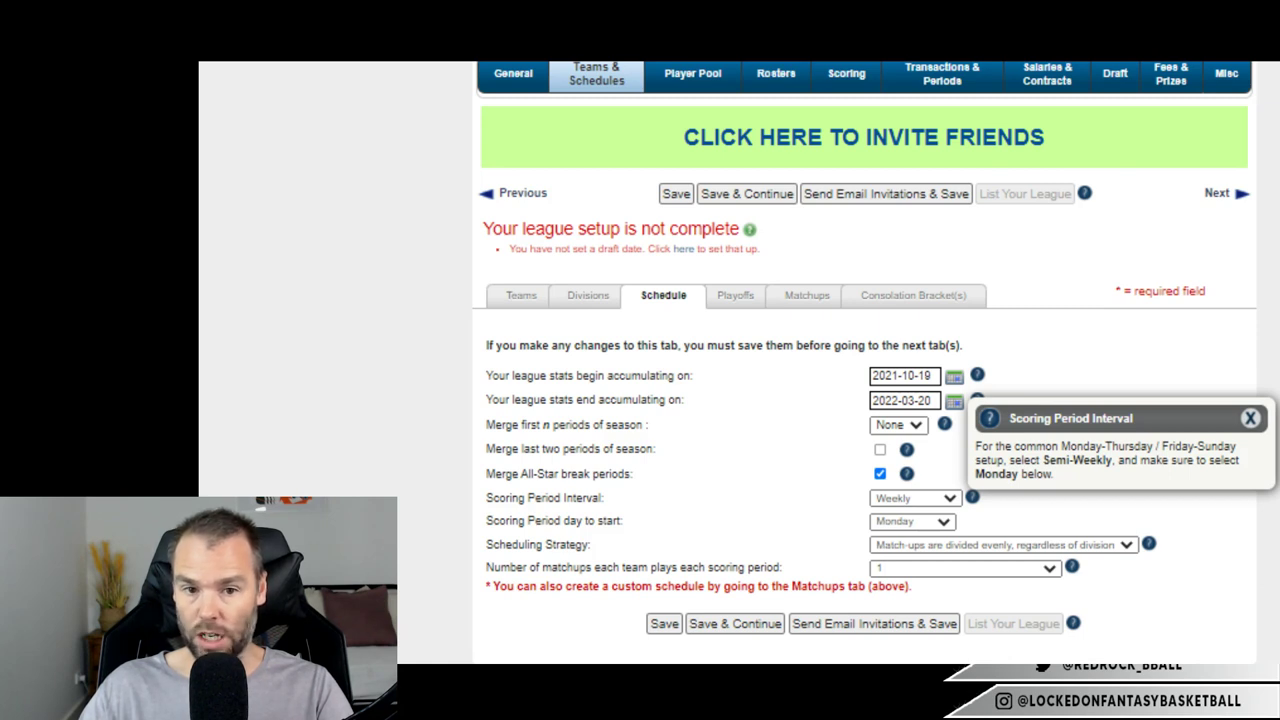
key("Escape")
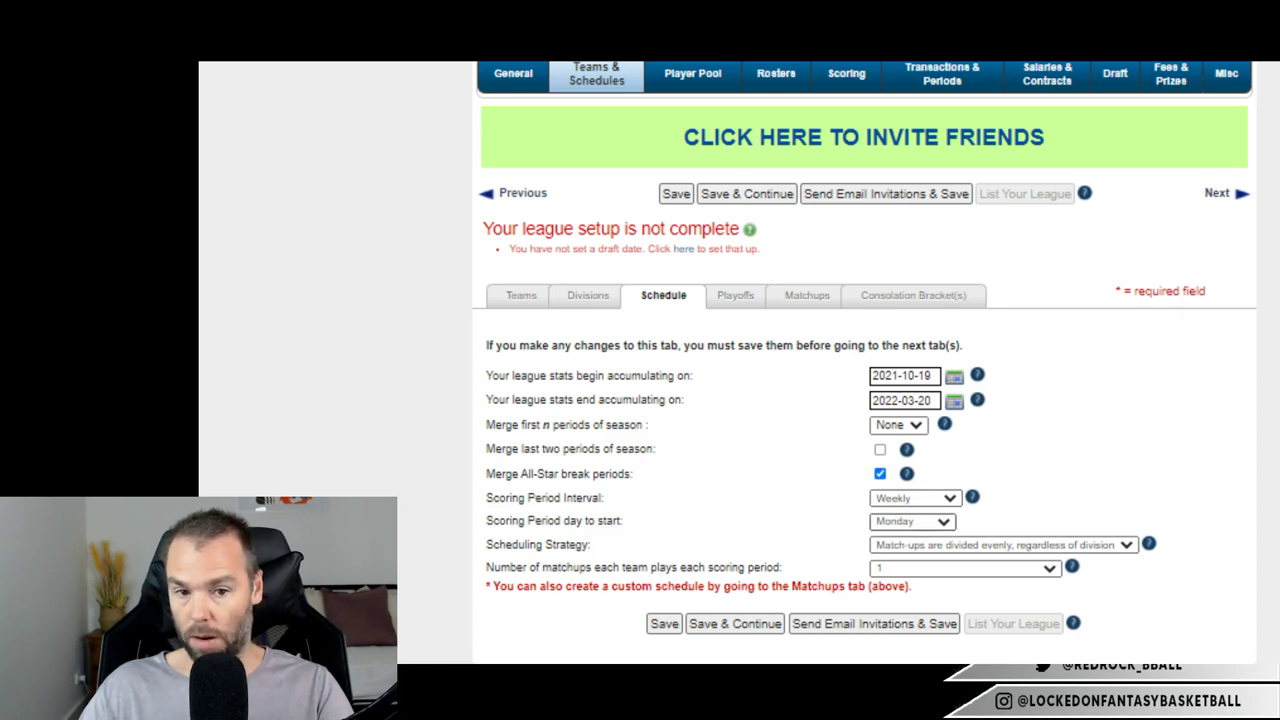
left_click(911, 521)
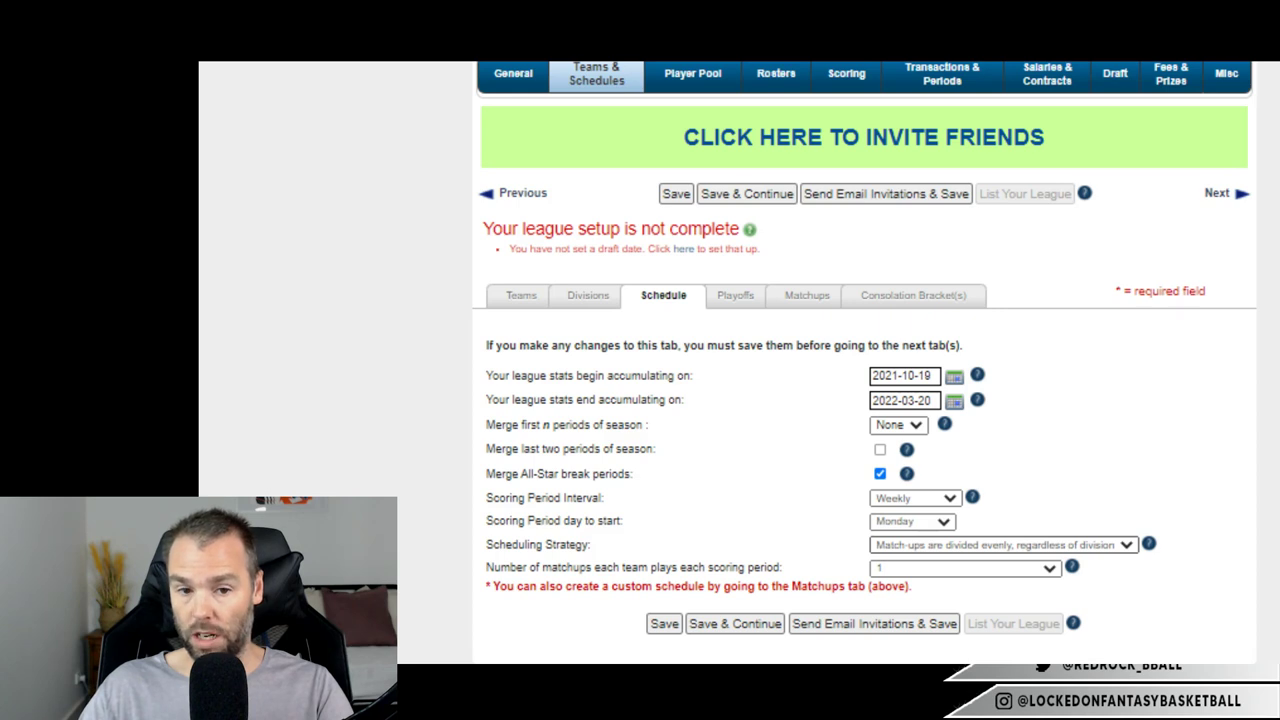
Set the scheduling strategy to all match-ups within division with 2 matchups per team each scoring period, accepting the matchup regeneration.
left_click(1003, 545)
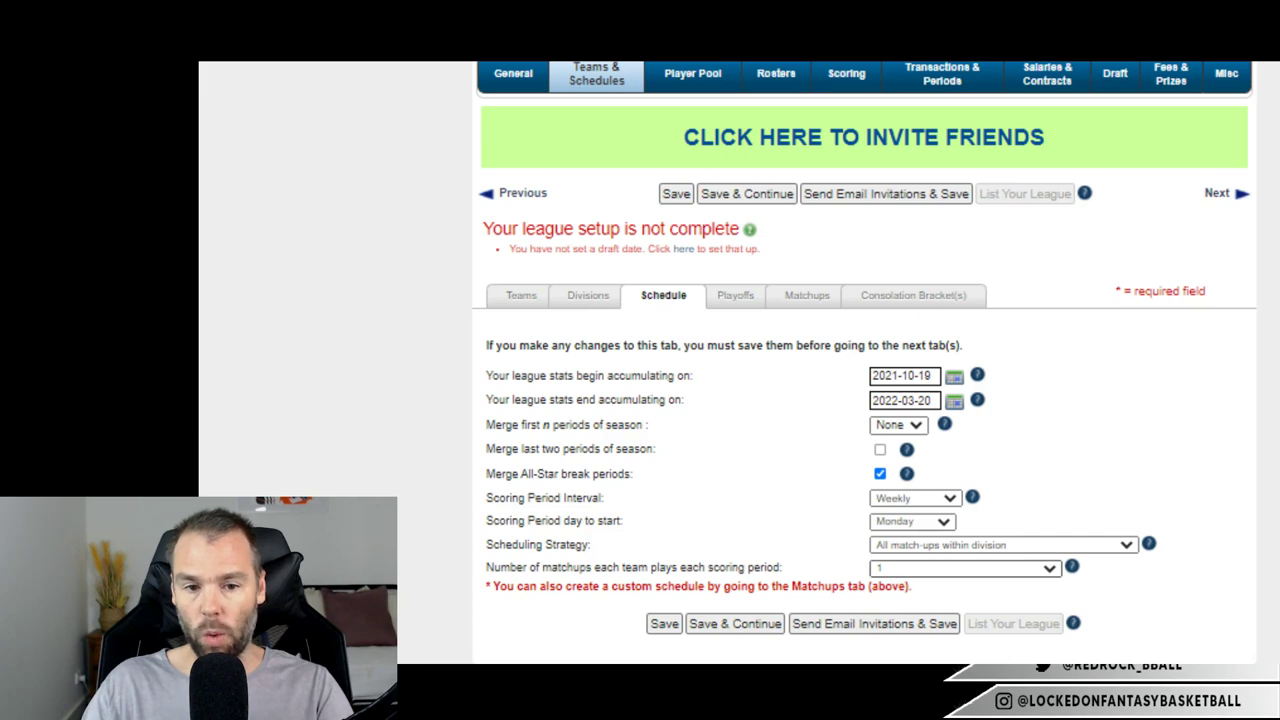
left_click(880, 601)
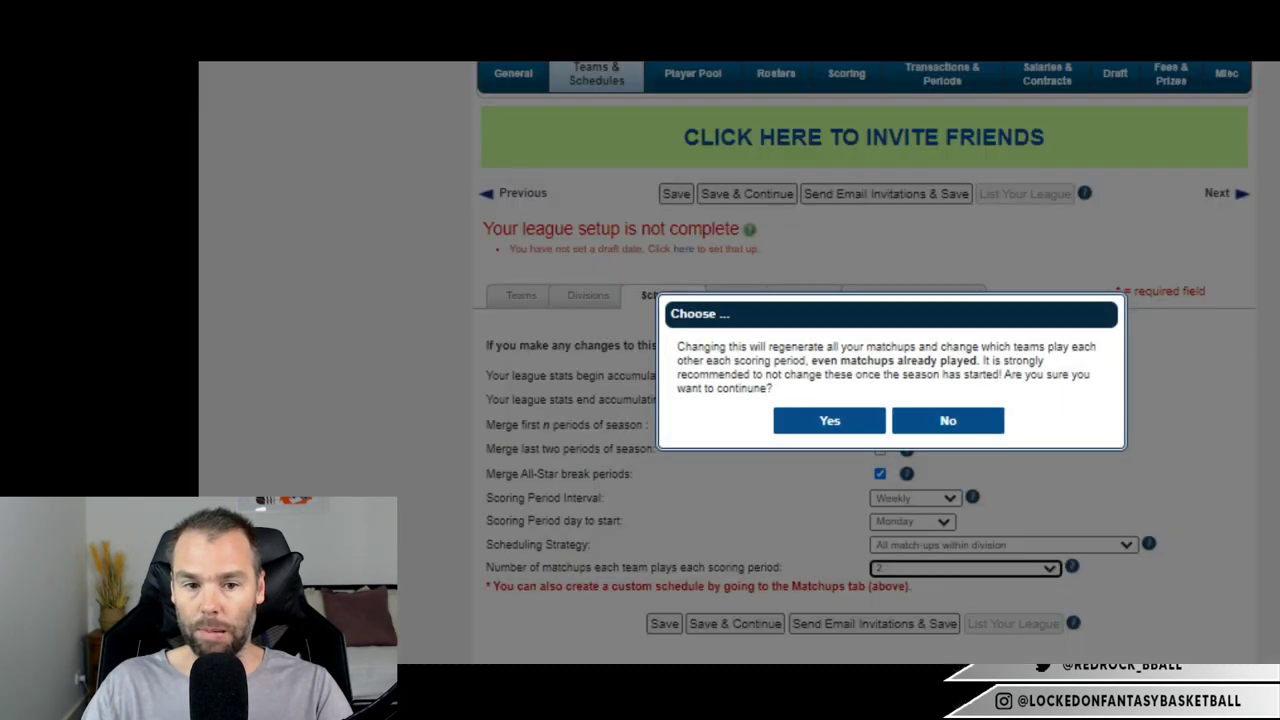
left_click(853, 420)
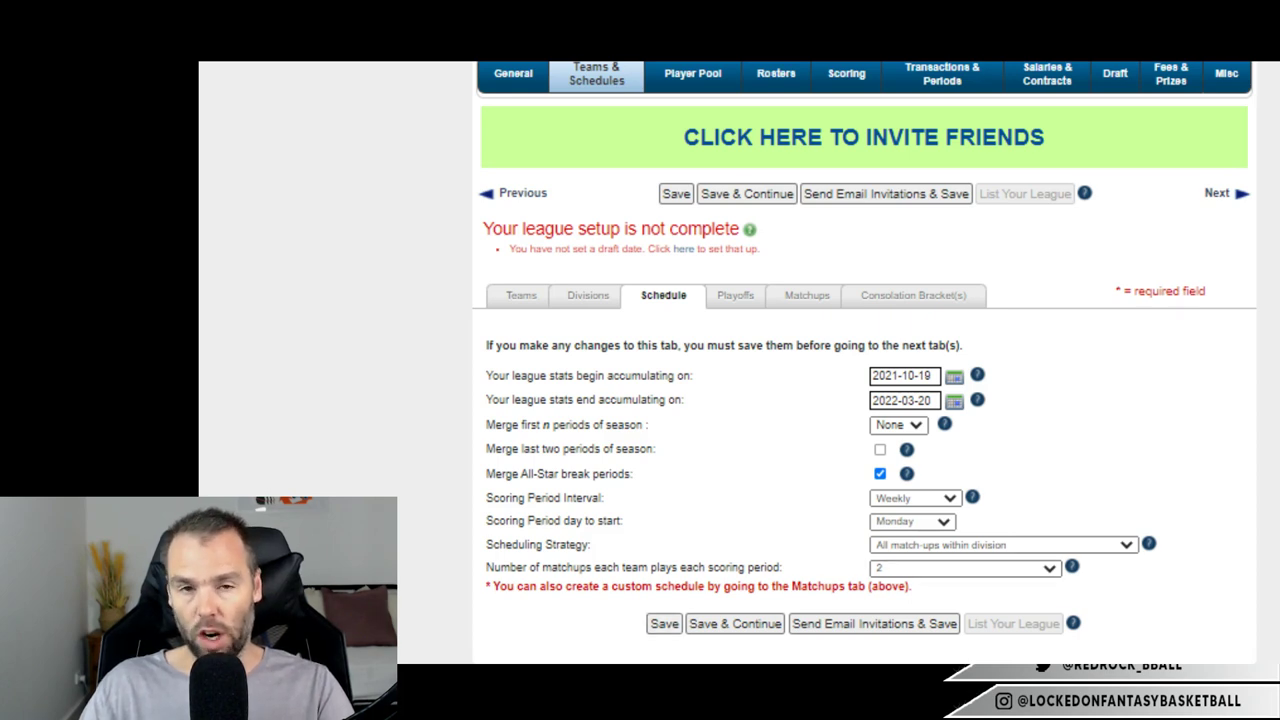
Set the last regular-season scoring period to 18 (Mon Feb 14, 2022 - Sun Feb 27, 2022) in the playoff settings.
scroll(728, 400, "up", 2)
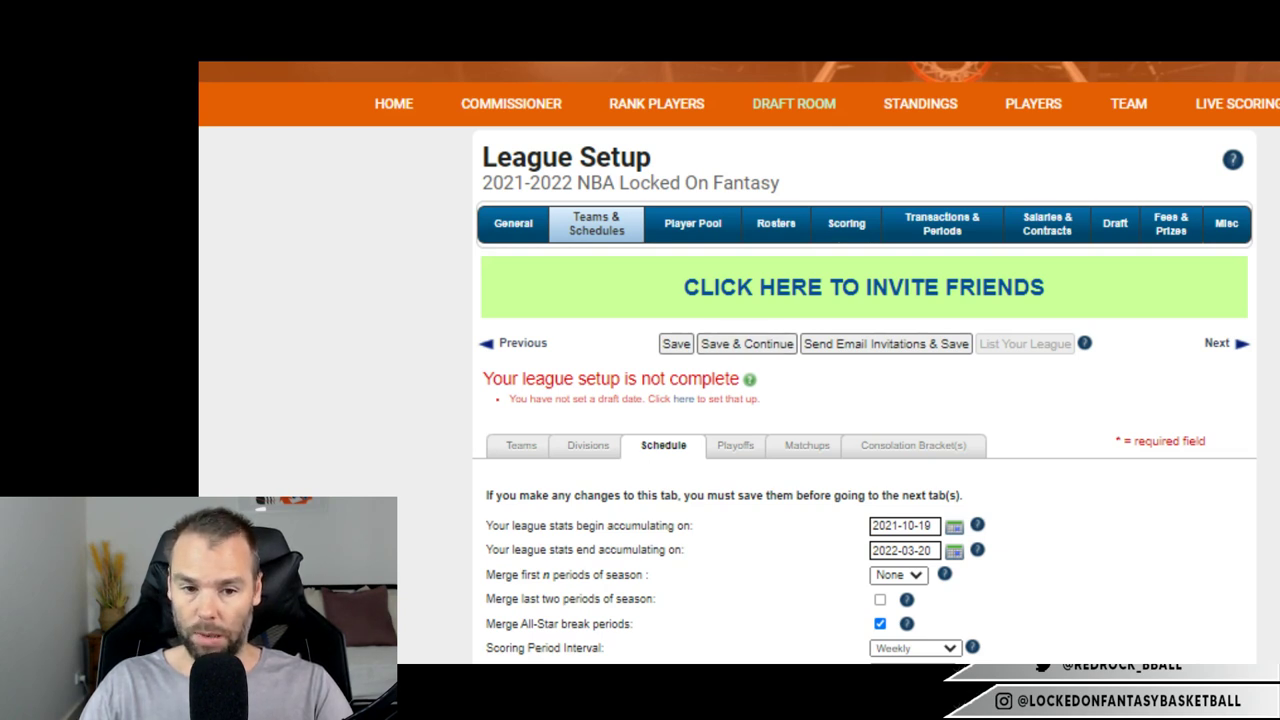
left_click(735, 445)
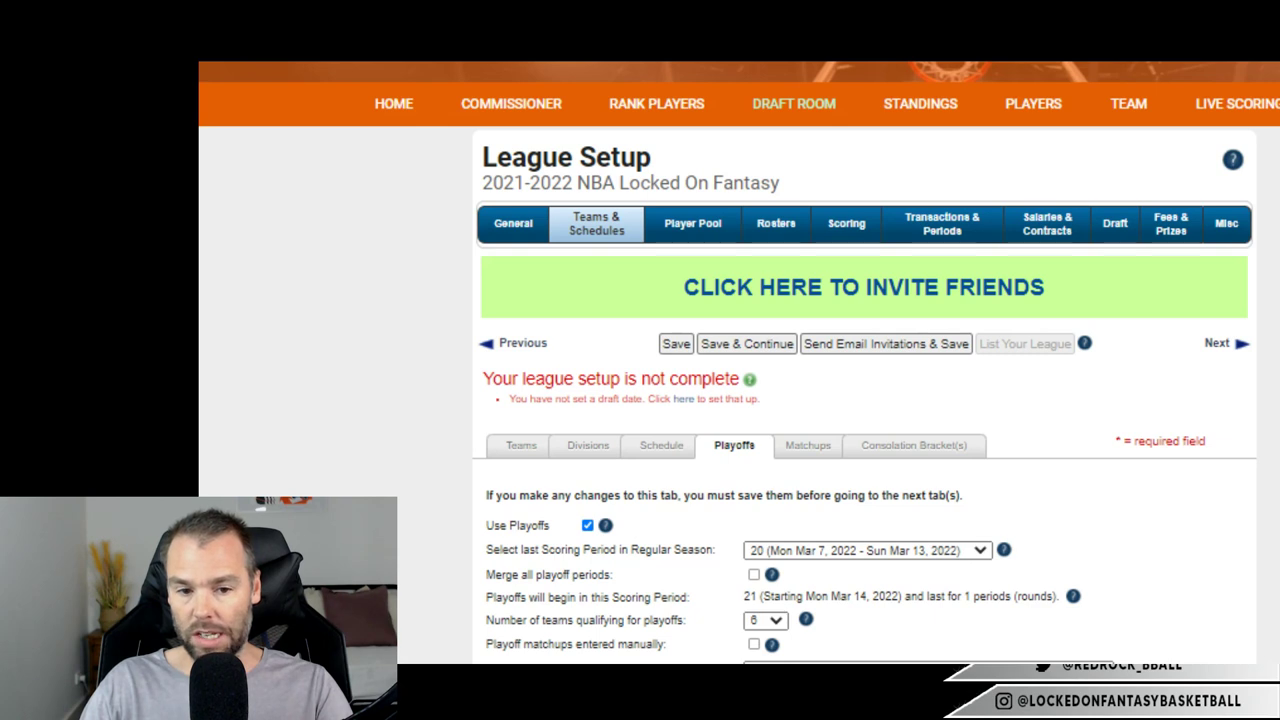
left_click(866, 550)
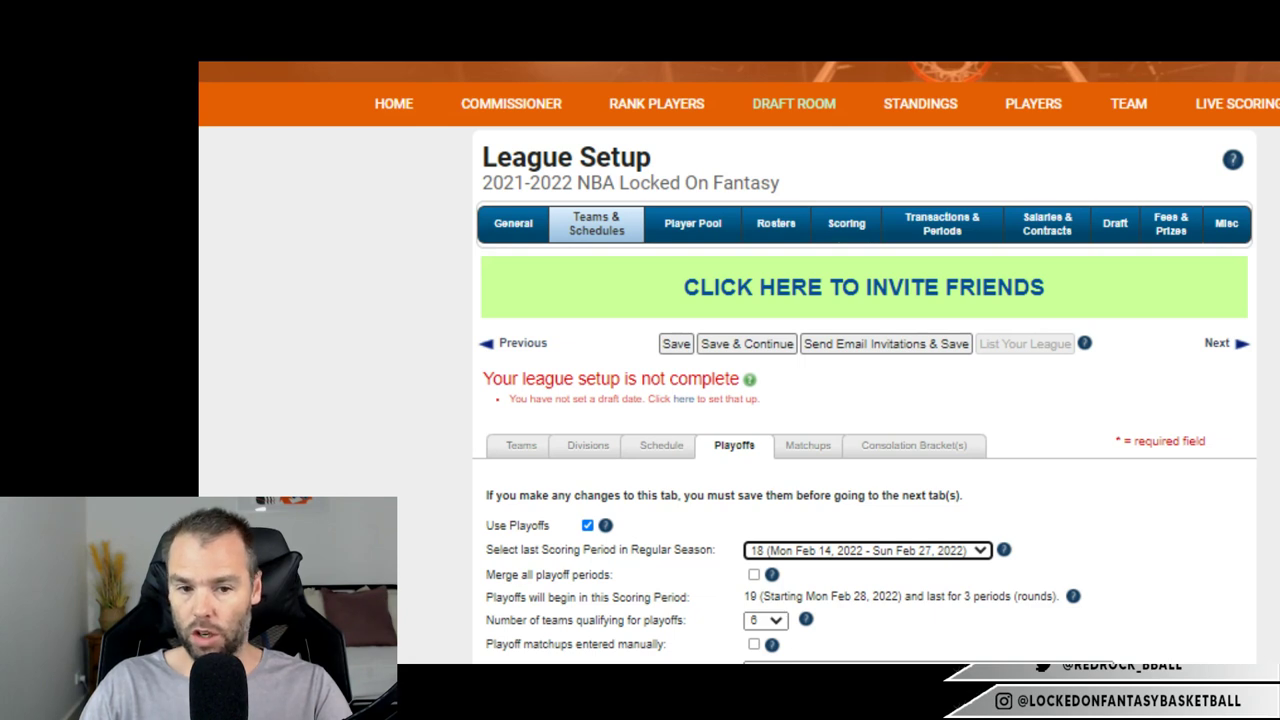
Read the help on merging all playoff periods, then try the option and switch it back off.
left_click(771, 574)
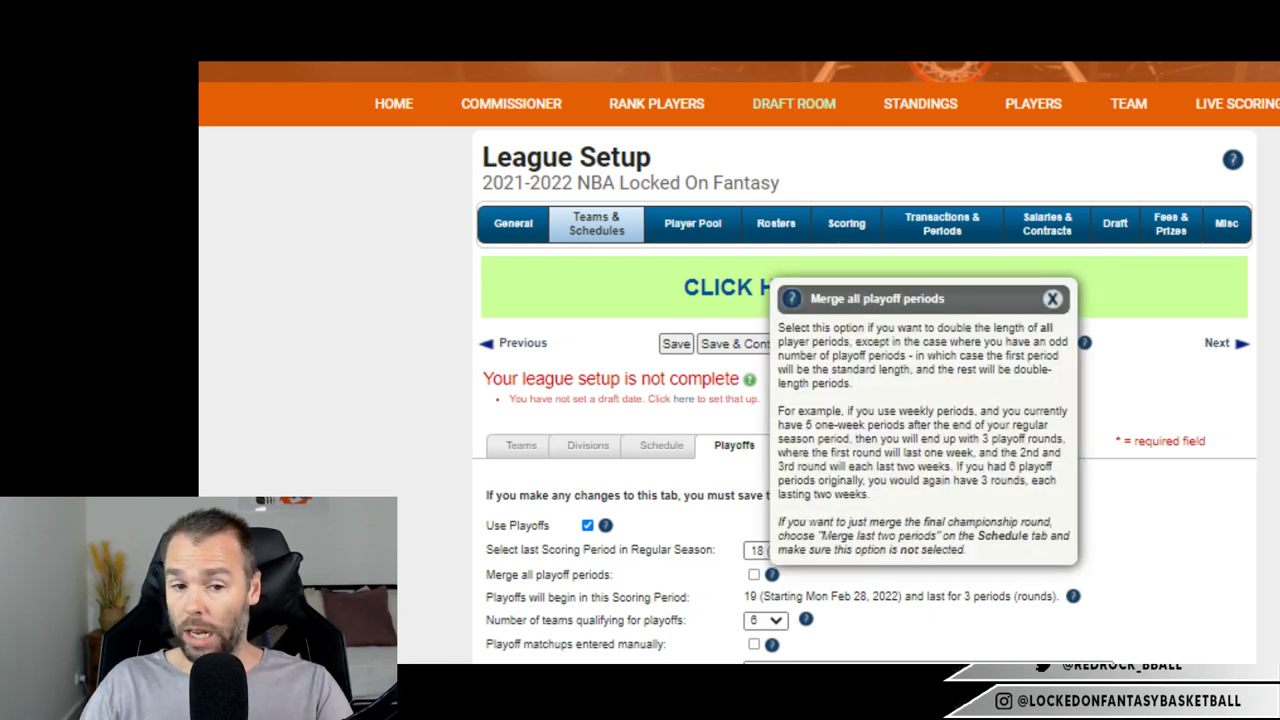
key("Escape")
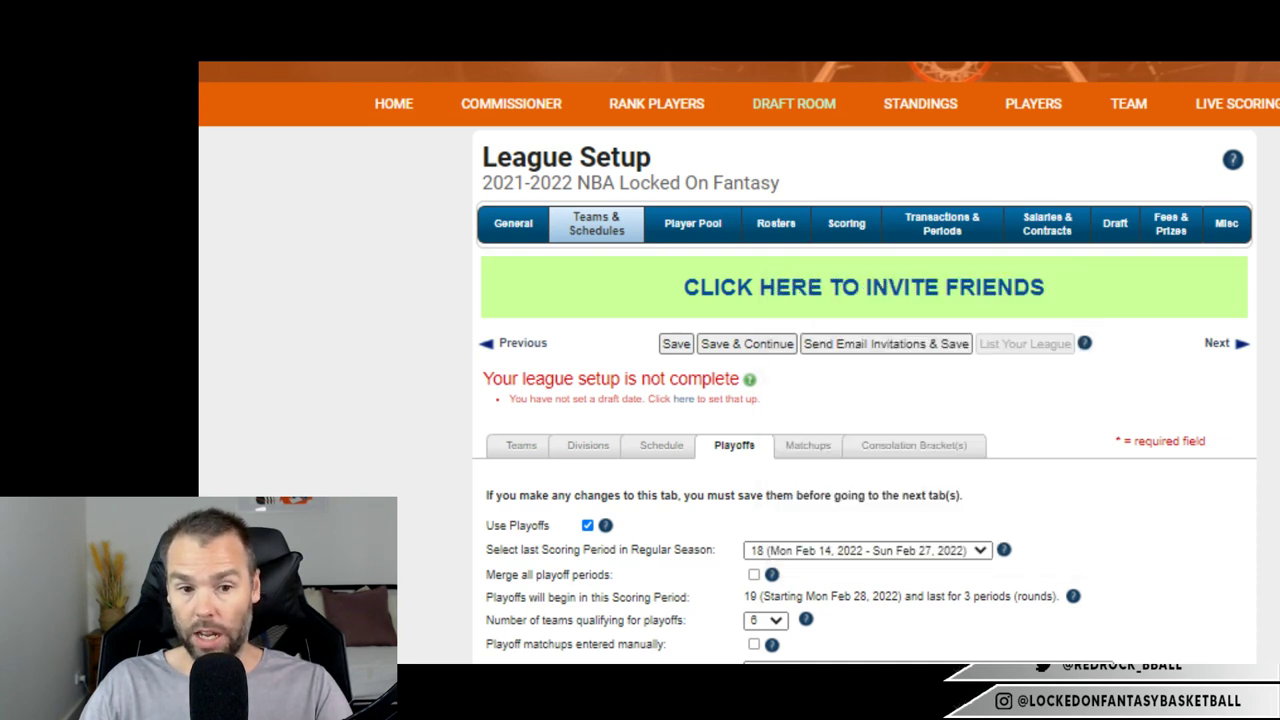
left_click(754, 574)
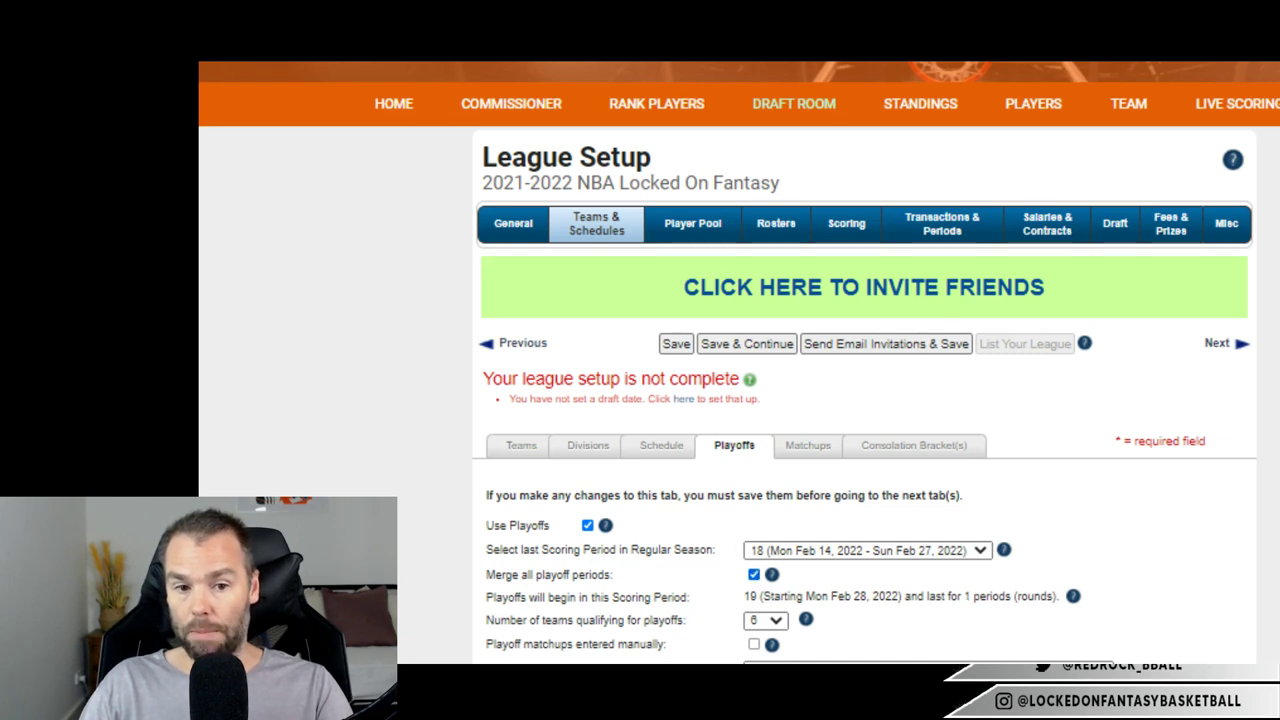
left_click(754, 574)
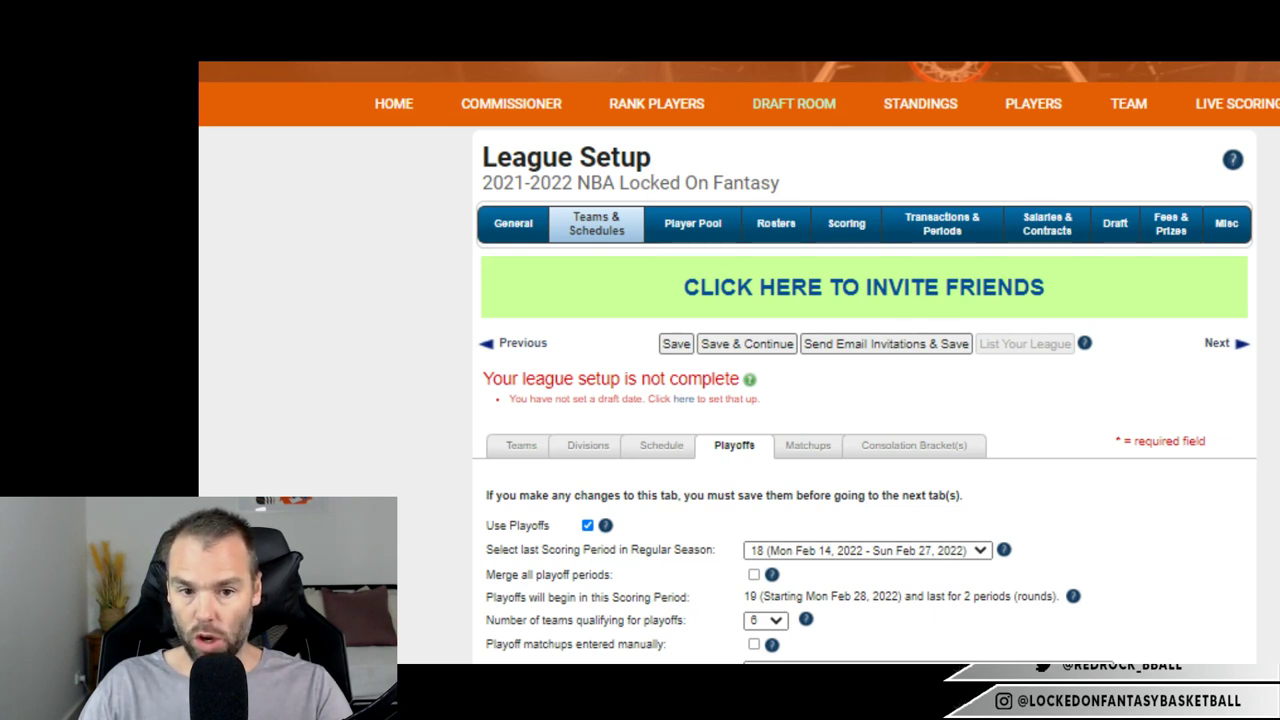
Merge all playoff periods, with 17 (Mon Feb 7, 2022 - Sun Feb 13, 2022) as the last regular-season scoring period and 4 qualifying teams.
key("space")
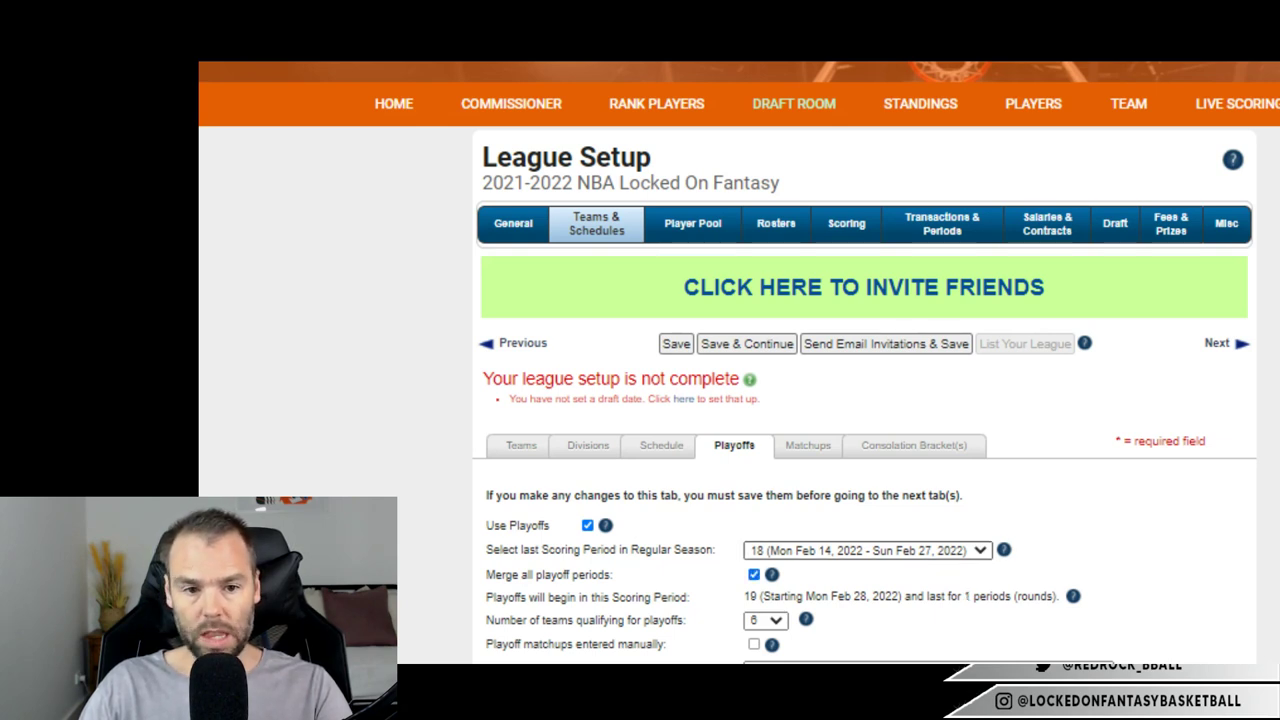
left_click(866, 550)
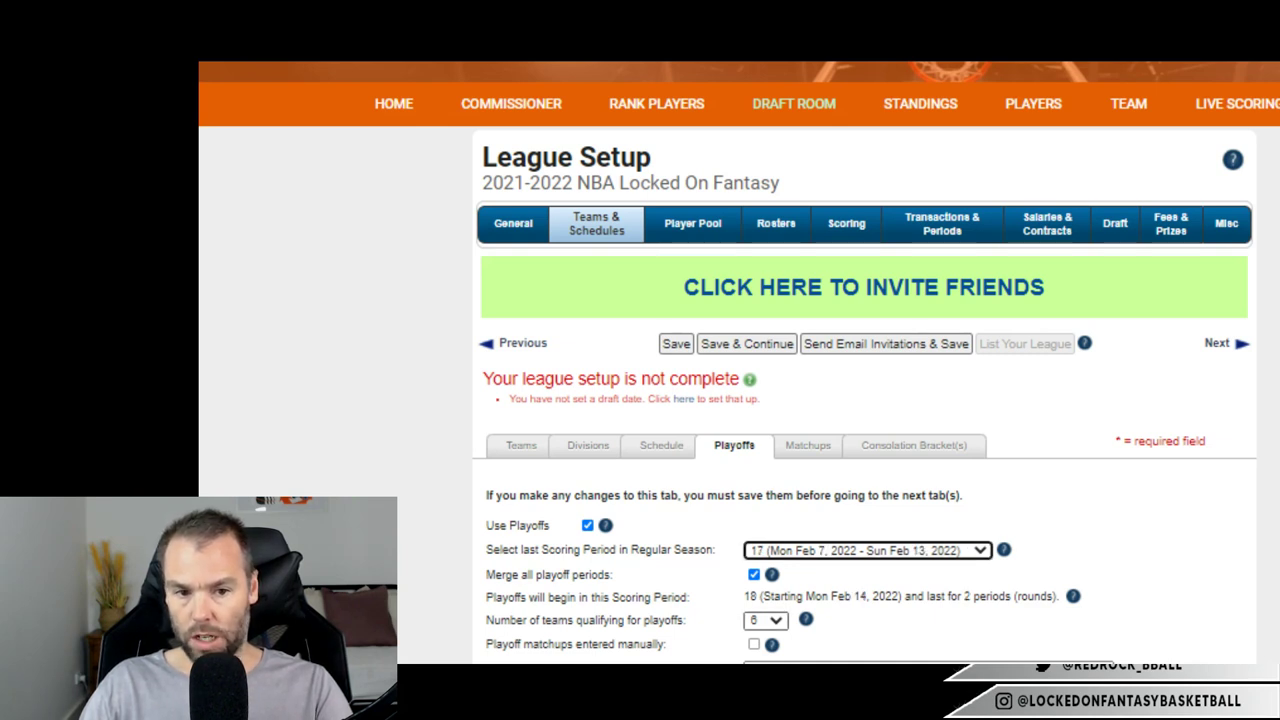
left_click(765, 620)
key("Tab")
key("Up")
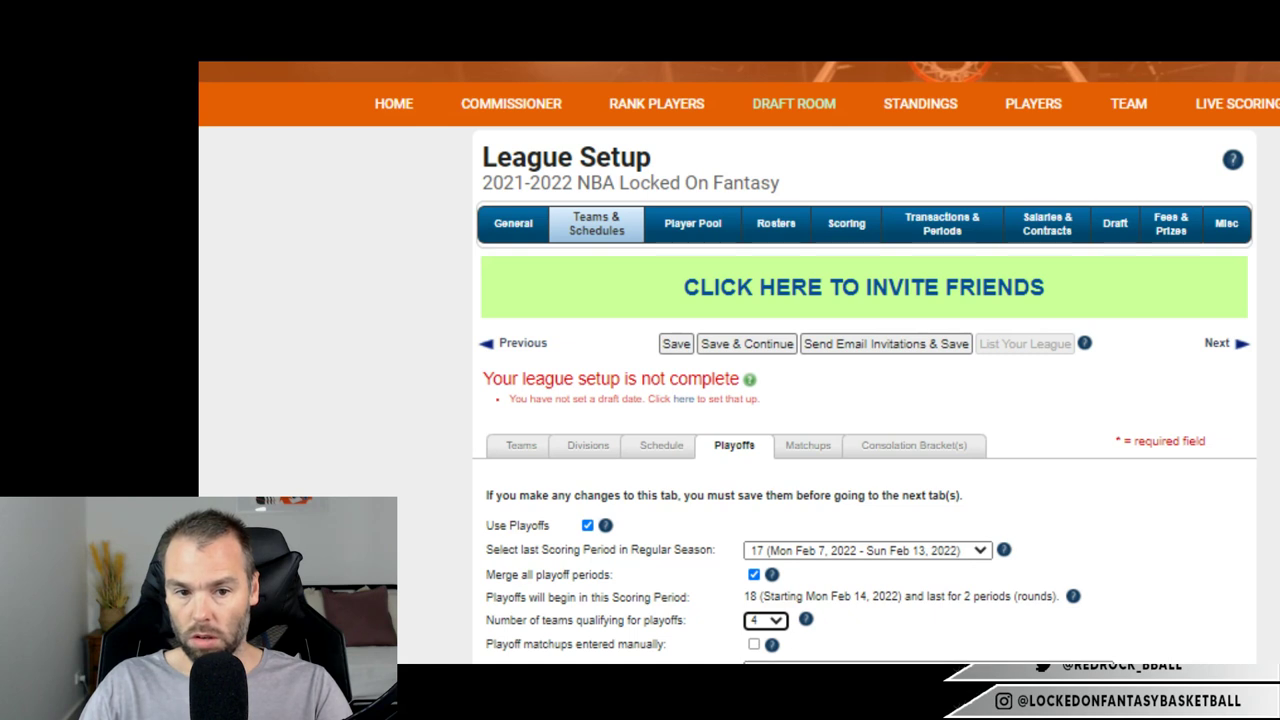
key("Tab")
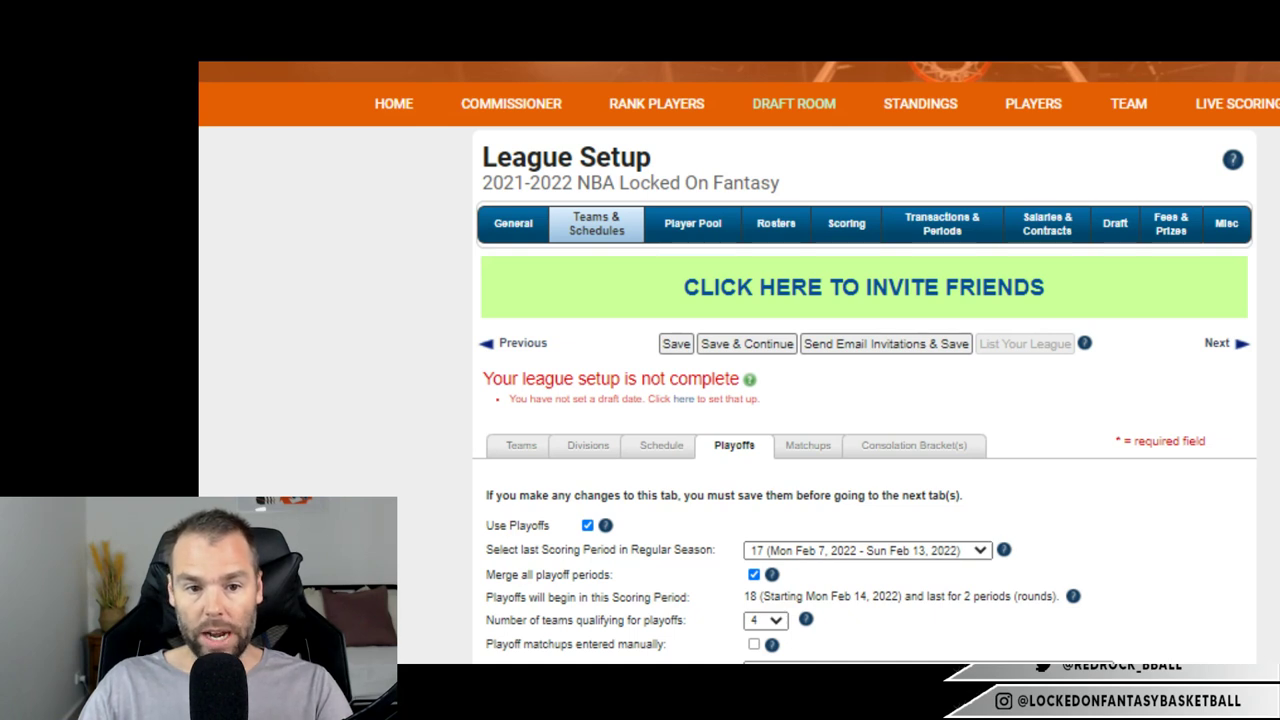
Try unmerged playoff periods with 6 qualifying teams and an earlier last regular-season scoring period.
left_click(753, 574)
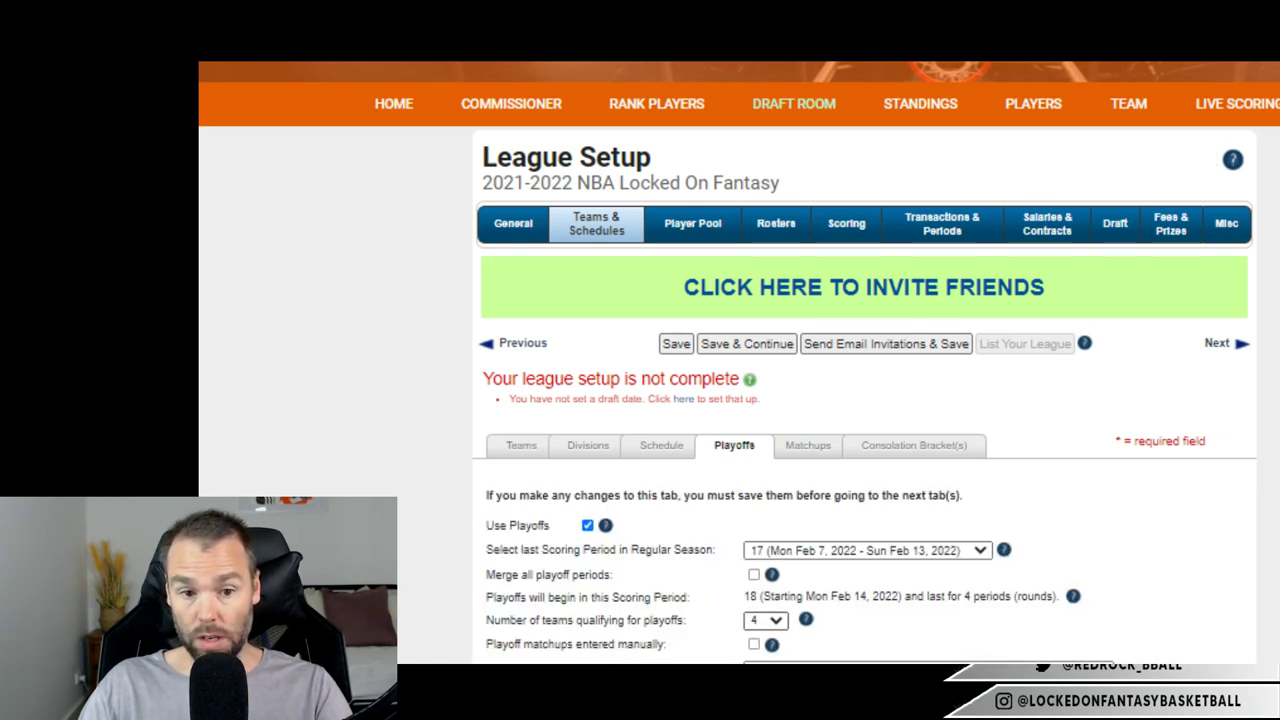
left_click(765, 620)
key("6")
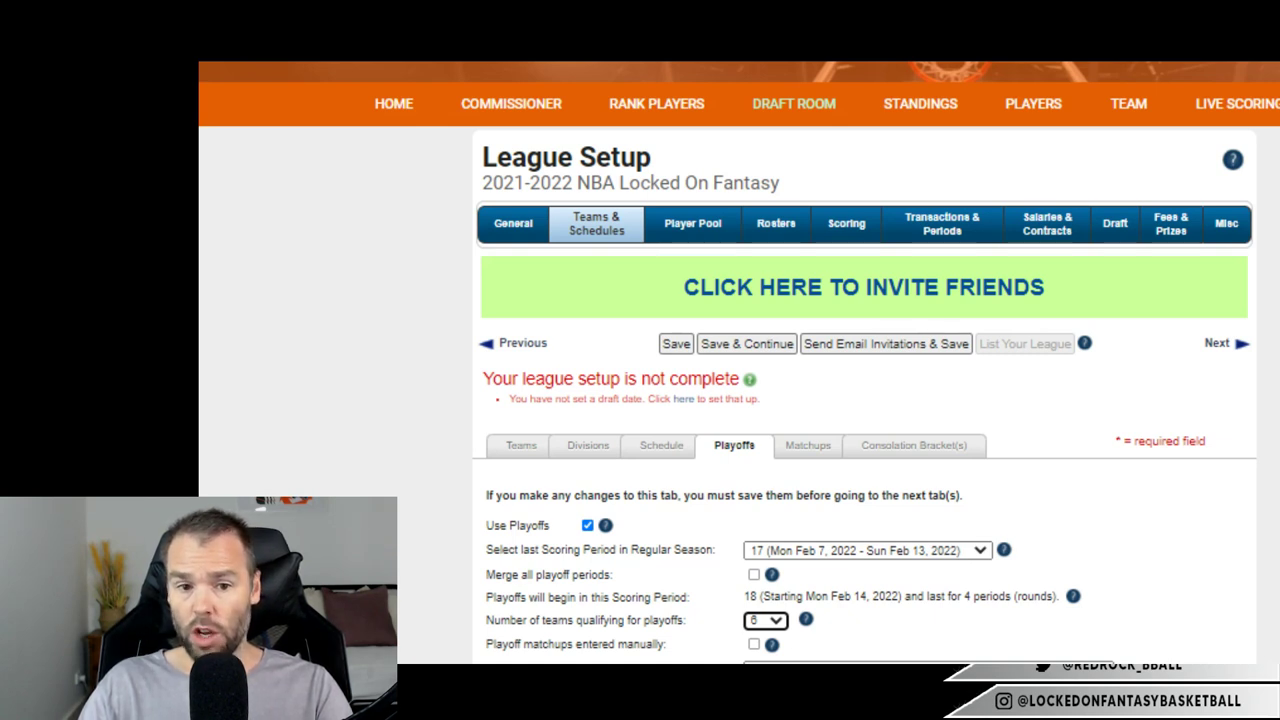
left_click(867, 550)
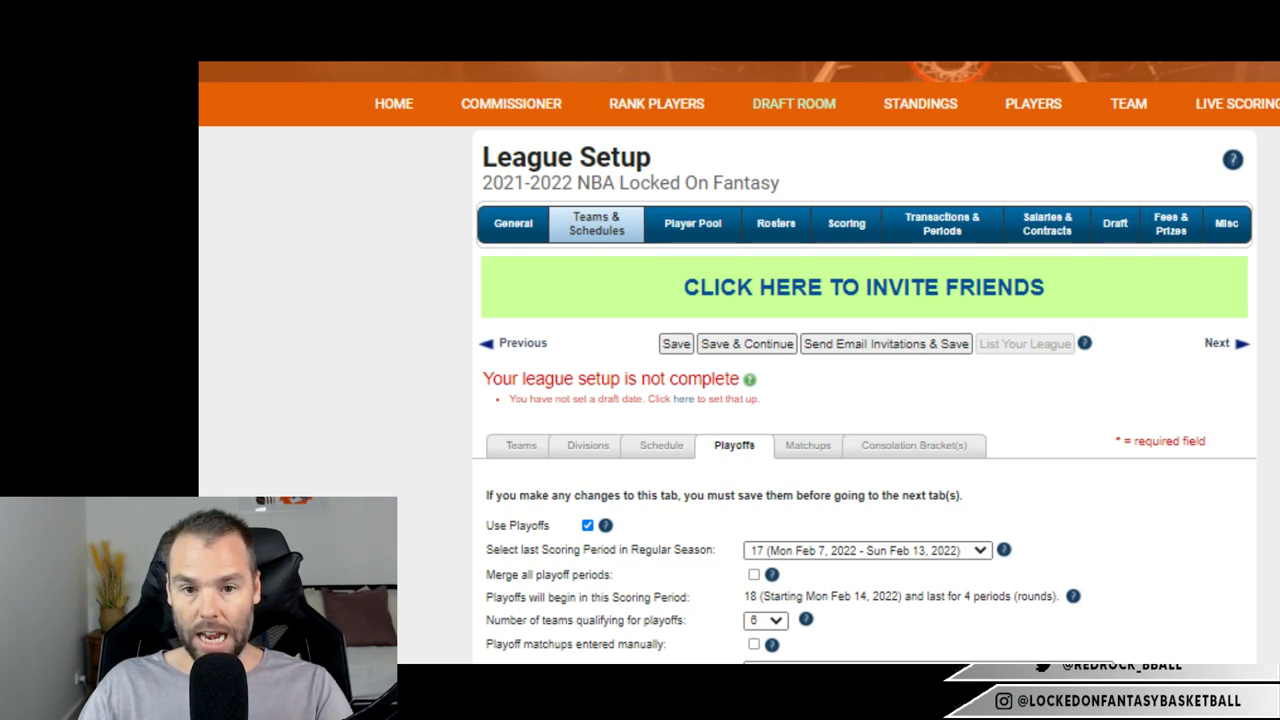
scroll(865, 400, "down", 5)
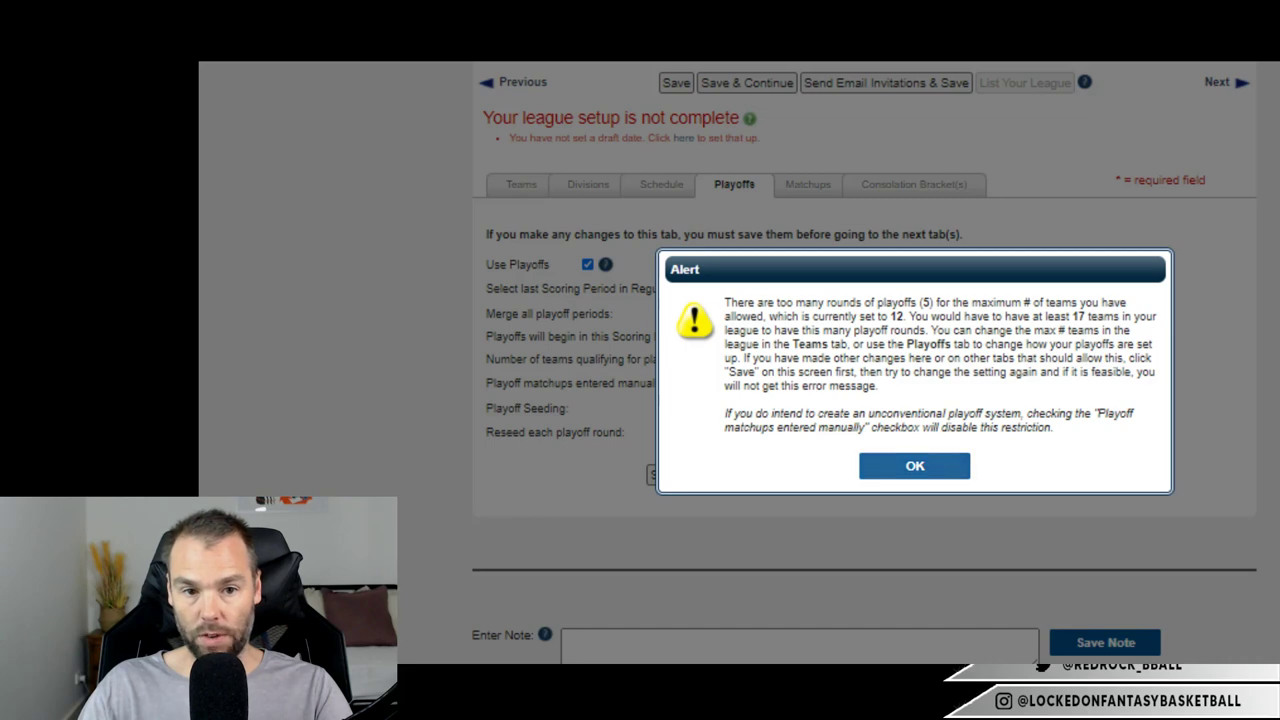
left_click(914, 465)
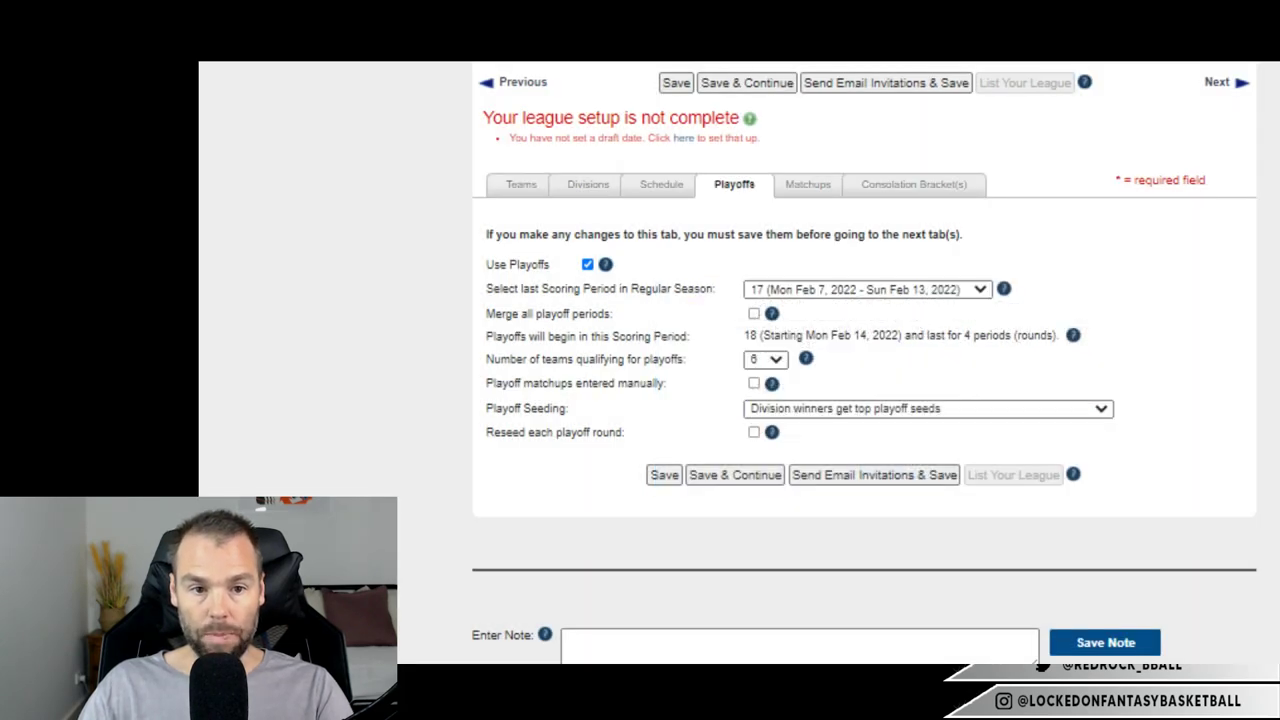
Turn on merging of all playoff periods, set the number of teams qualifying for playoffs to 6 and save.
left_click(754, 313)
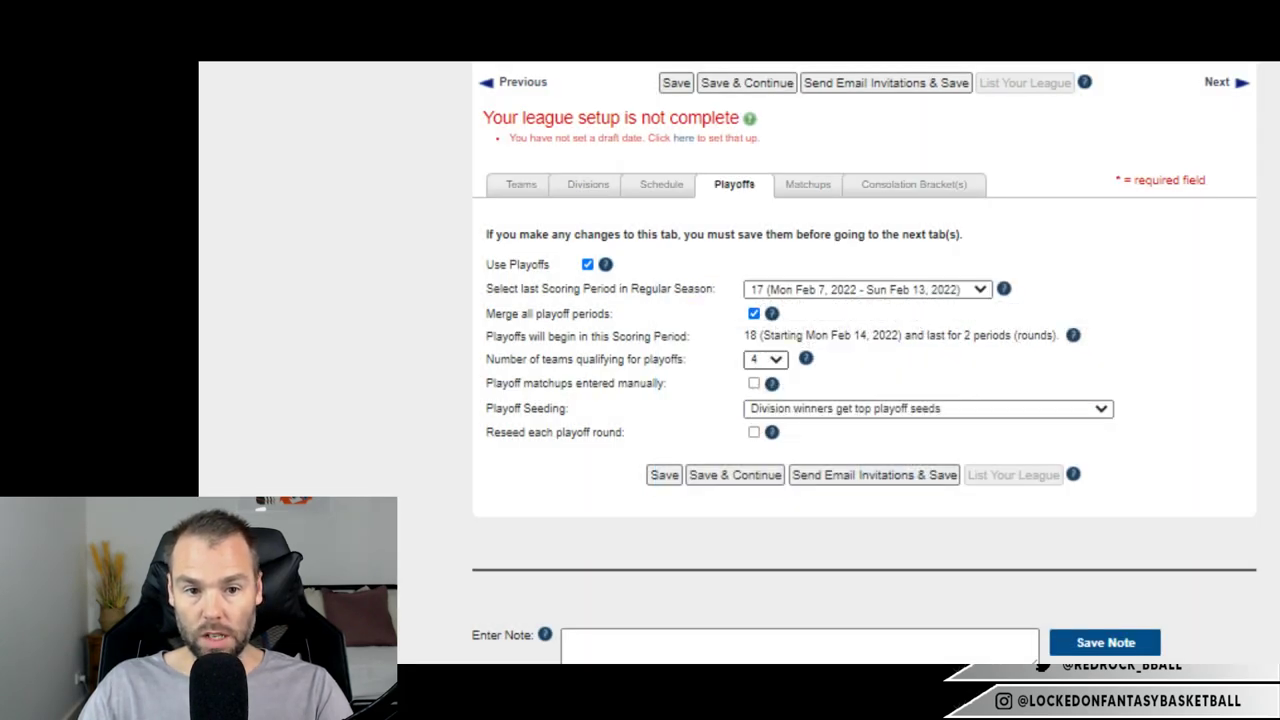
left_click(765, 359)
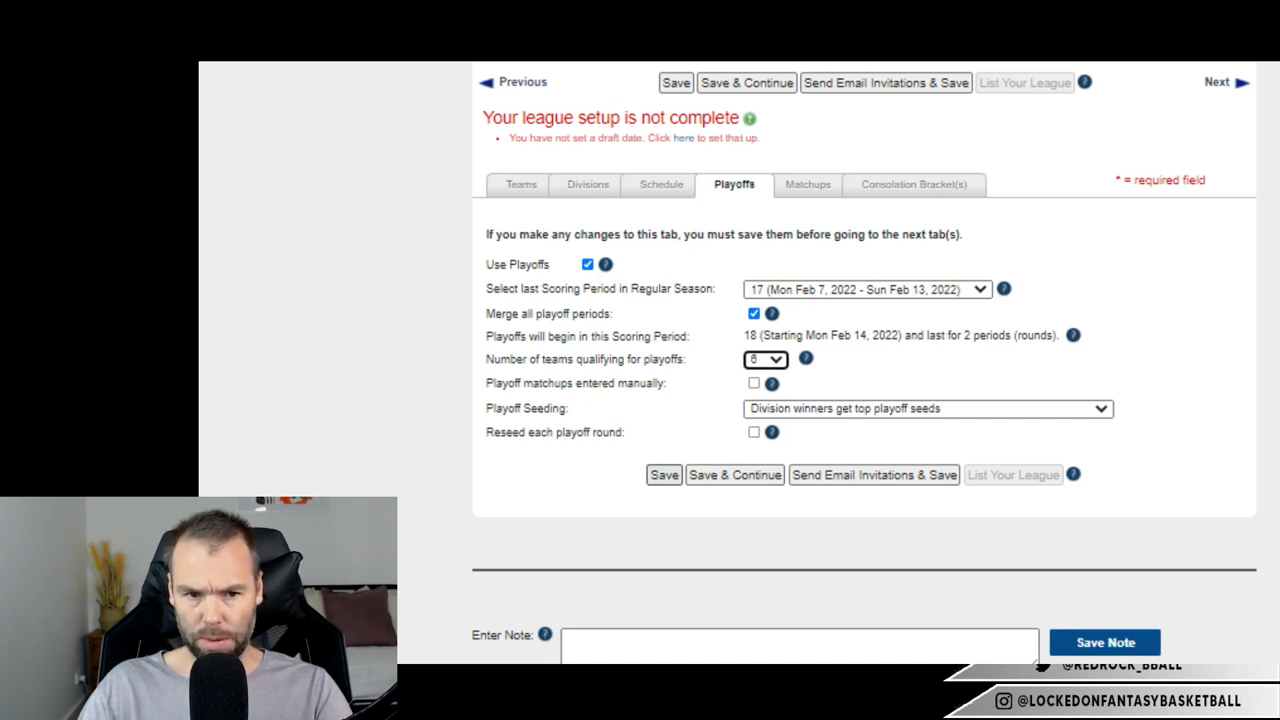
left_click(664, 475)
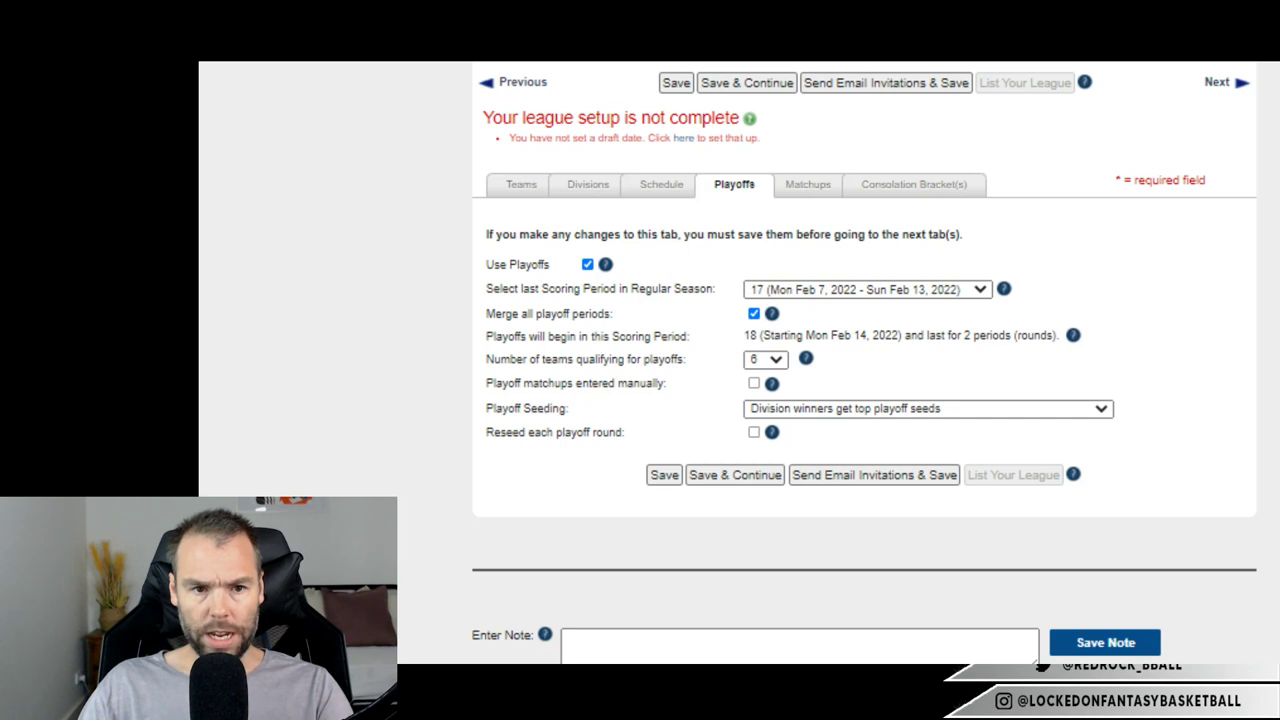
Review the current matchup distribution across teams and the consolation bracket settings.
scroll(864, 400, "up", 3)
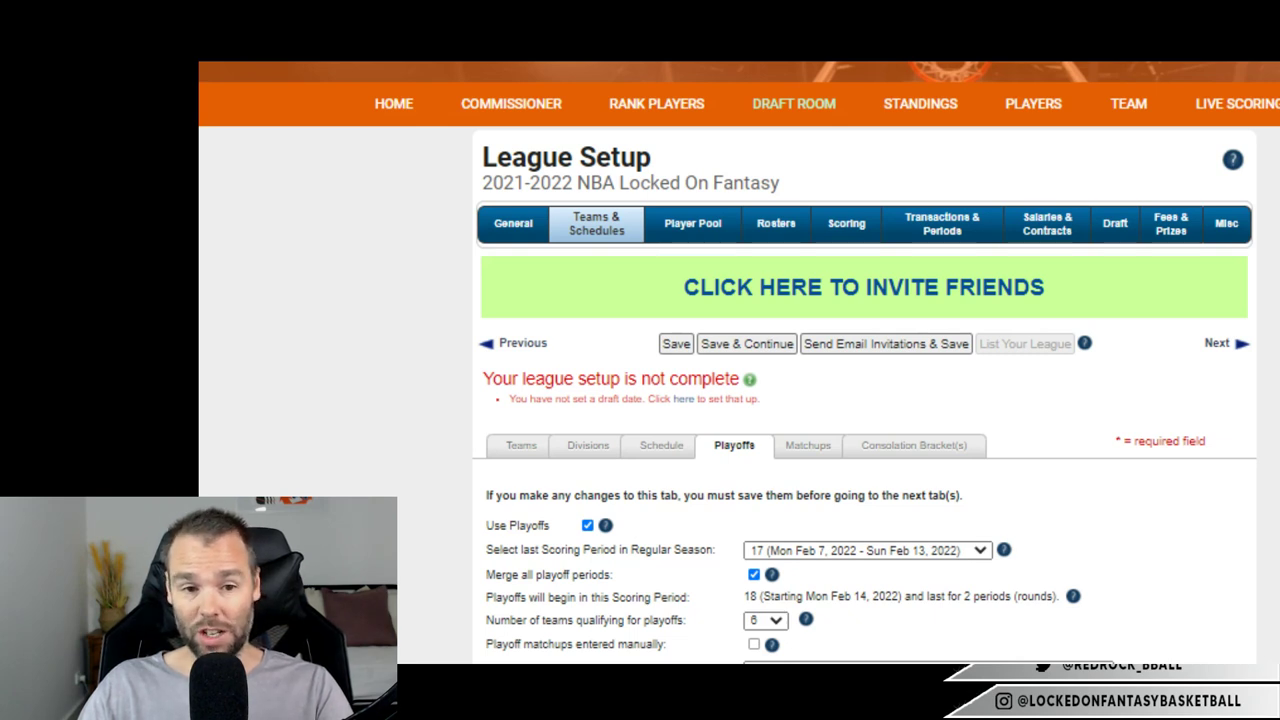
left_click(807, 445)
scroll(739, 362, "down", 3)
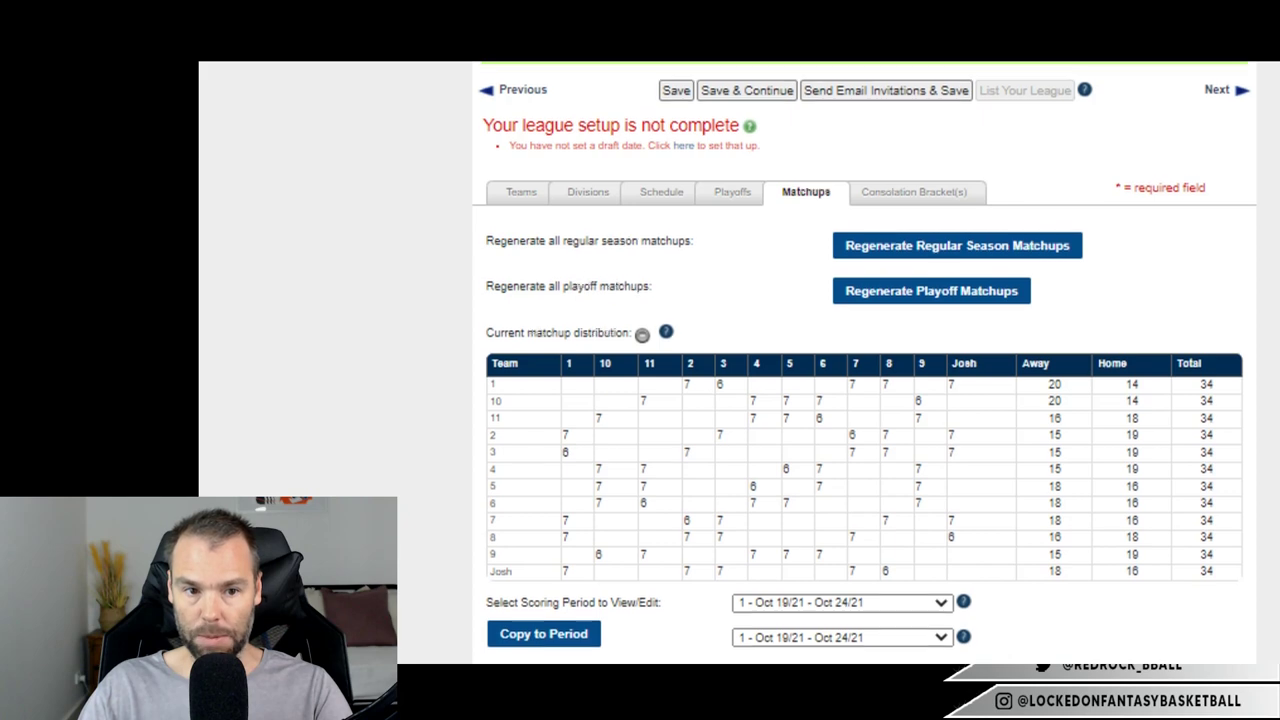
scroll(864, 400, "down", 2)
scroll(864, 400, "up", 5)
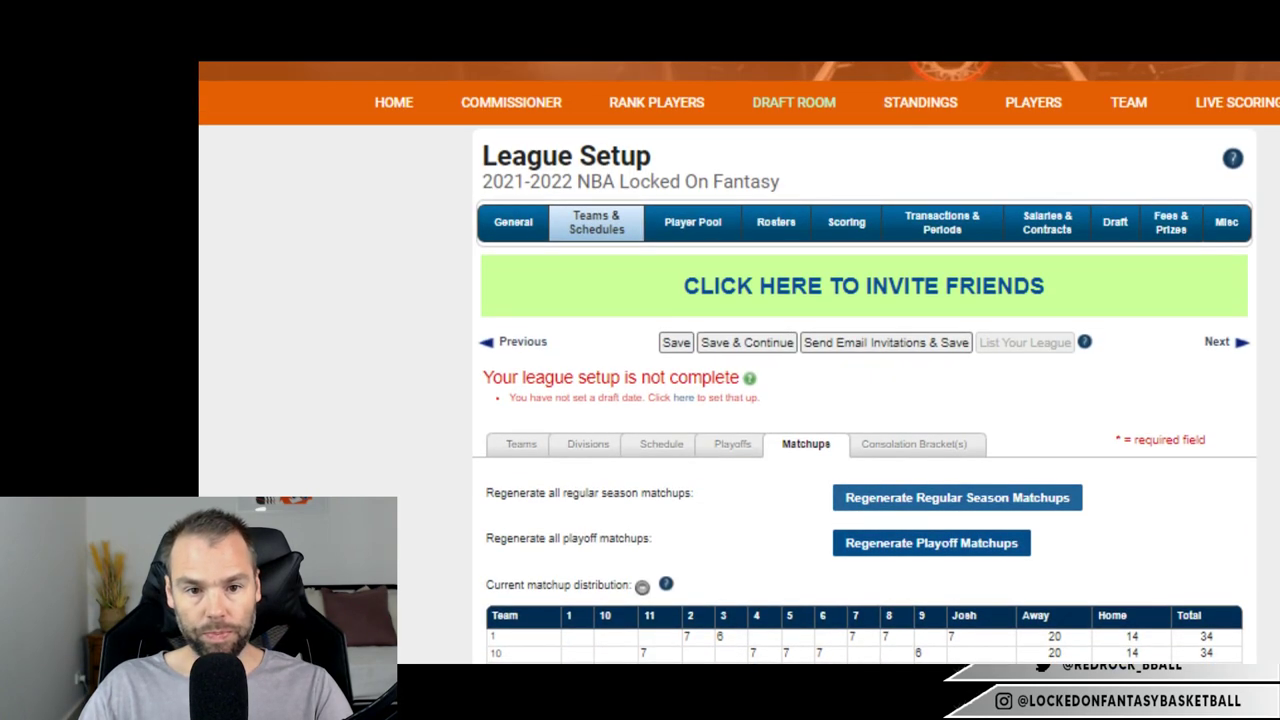
left_click(914, 443)
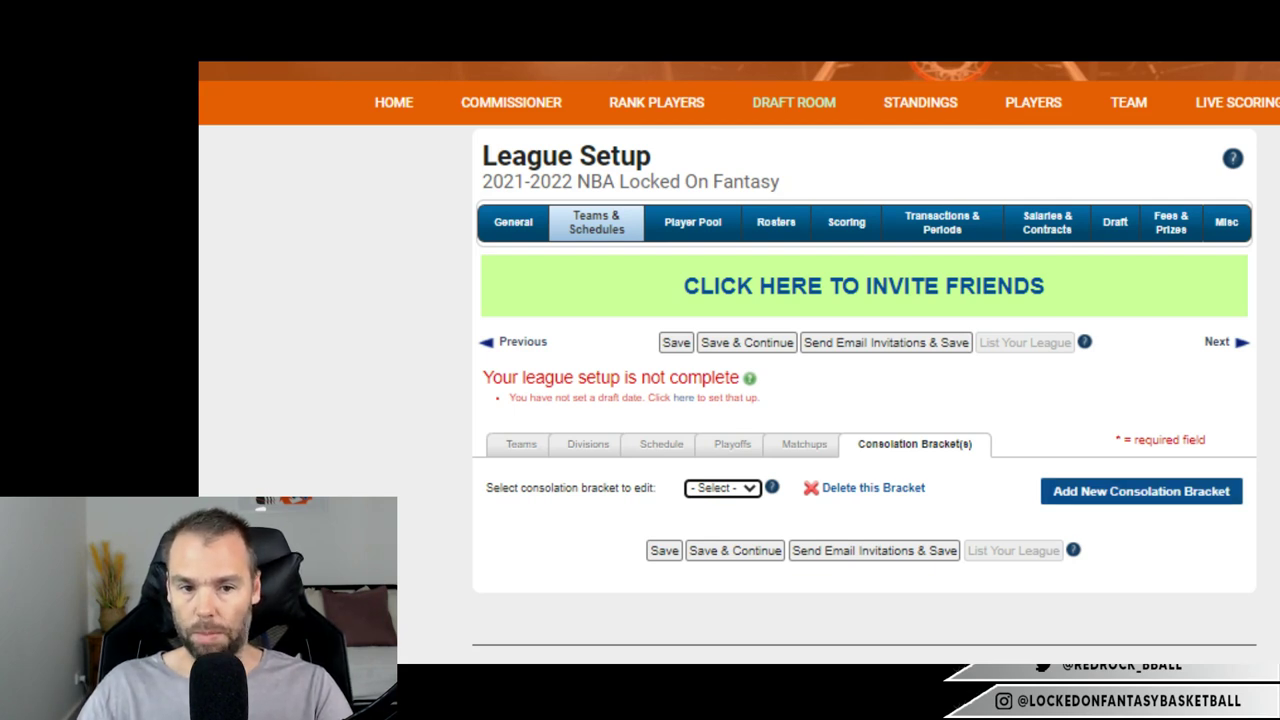
Review the player pool settings, trying the NCAA Basketball inclusion and switching it back off.
left_click(692, 222)
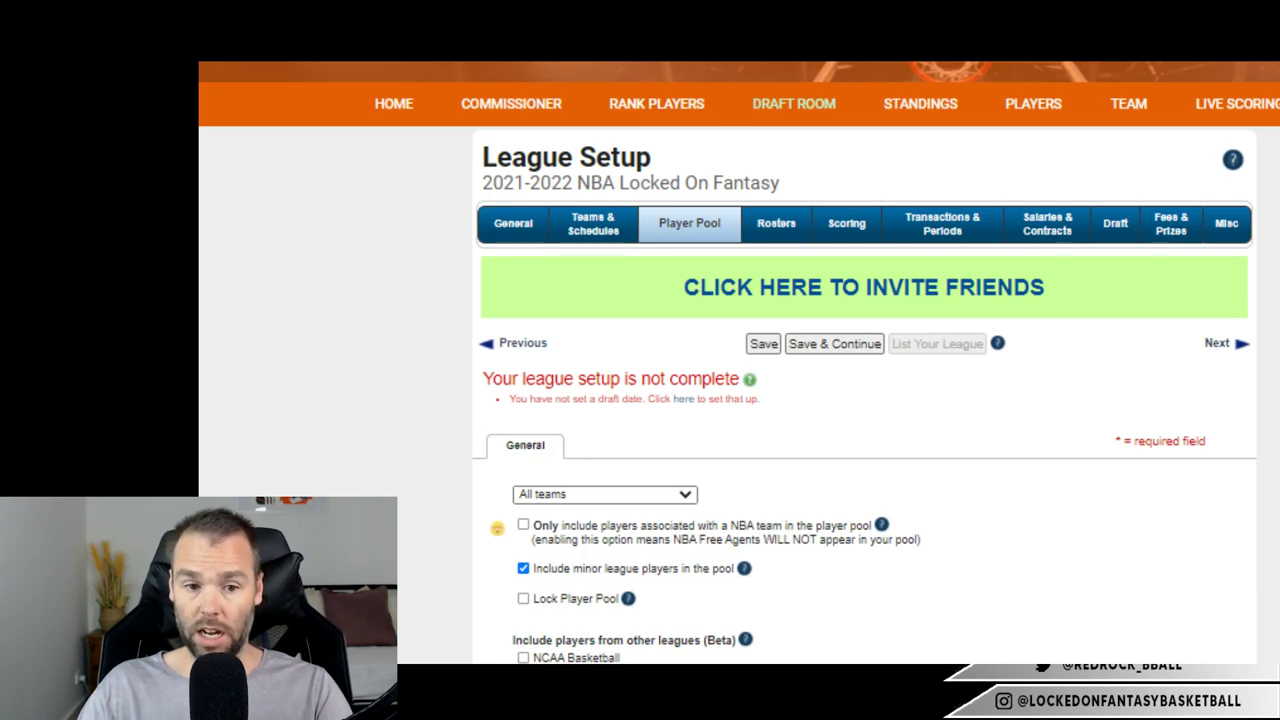
scroll(864, 400, "down", 3)
left_click(523, 408)
left_click(523, 408)
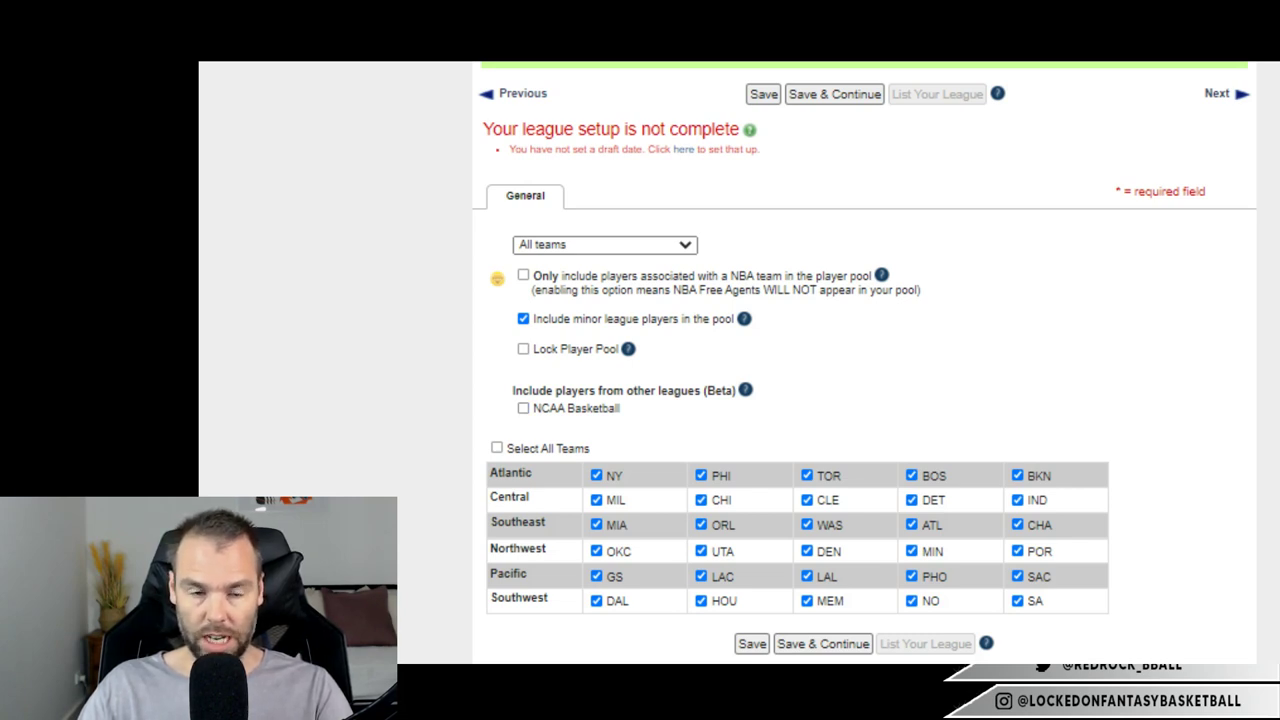
In the roster position requirements, set Max Injured Reserve Players to 3 and Max Minor League Players to 3.
scroll(860, 400, "up", 3)
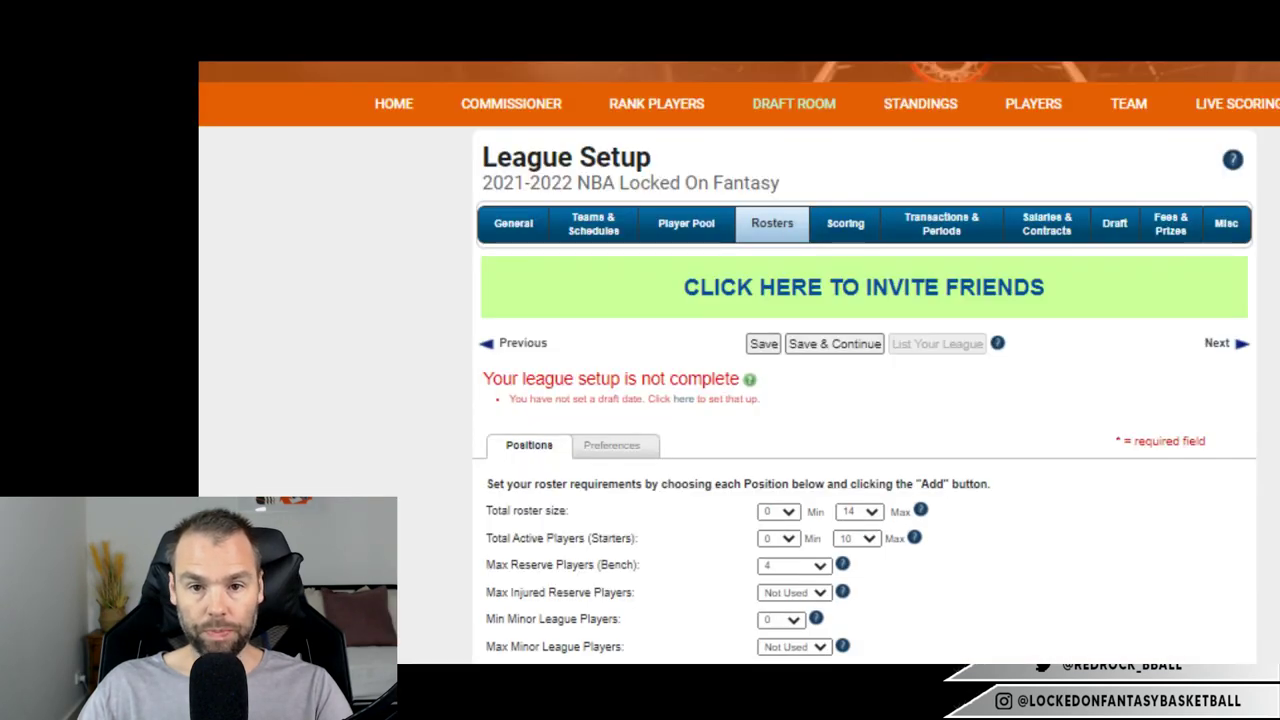
scroll(865, 400, "down", 4)
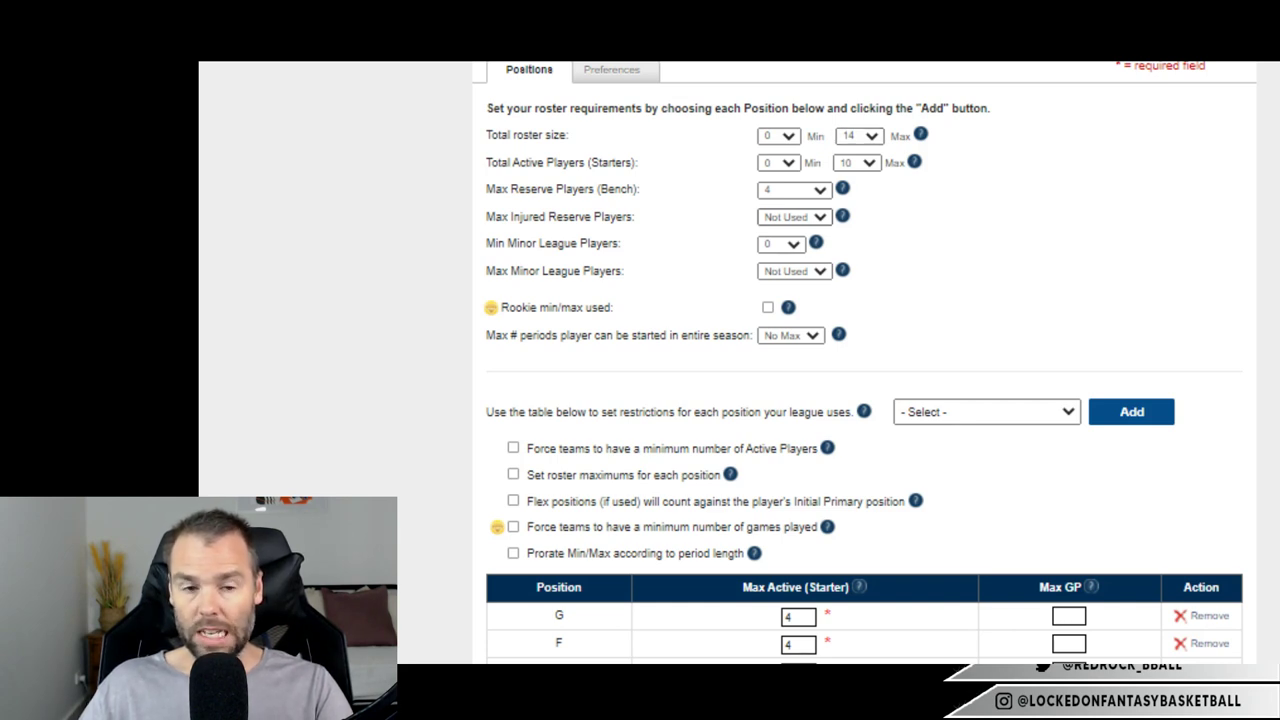
left_click(794, 217)
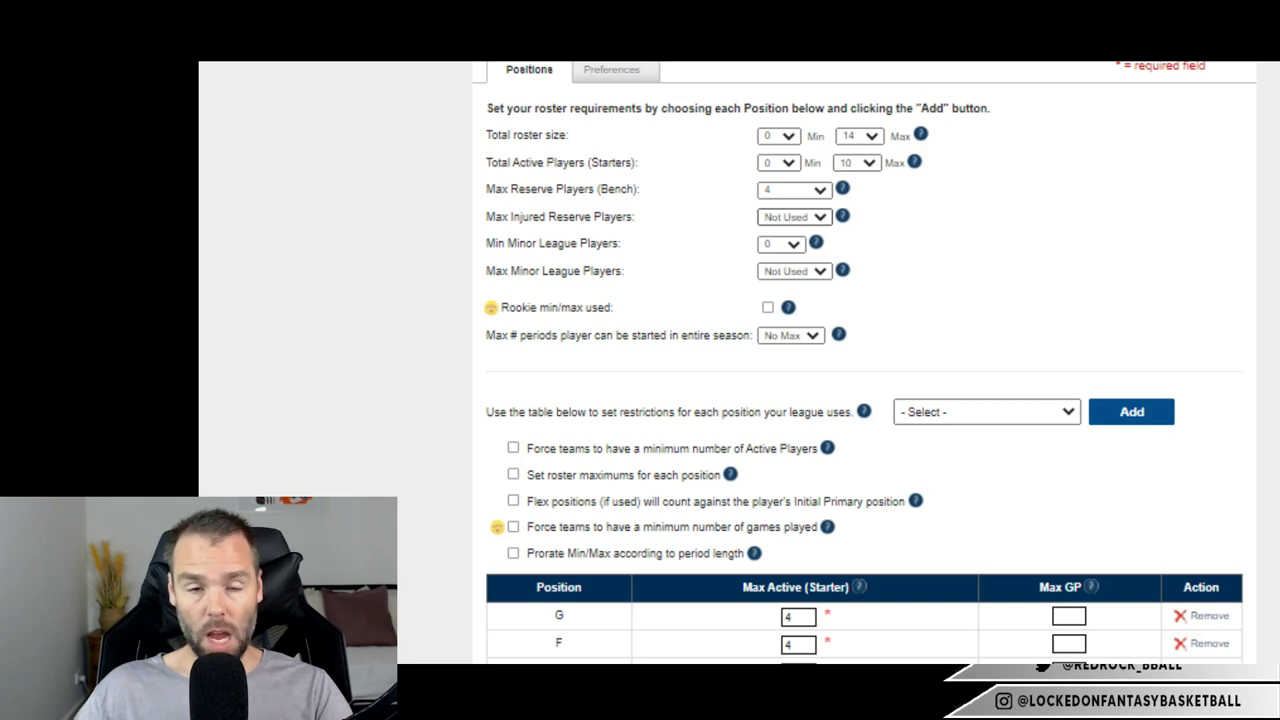
left_click(794, 217)
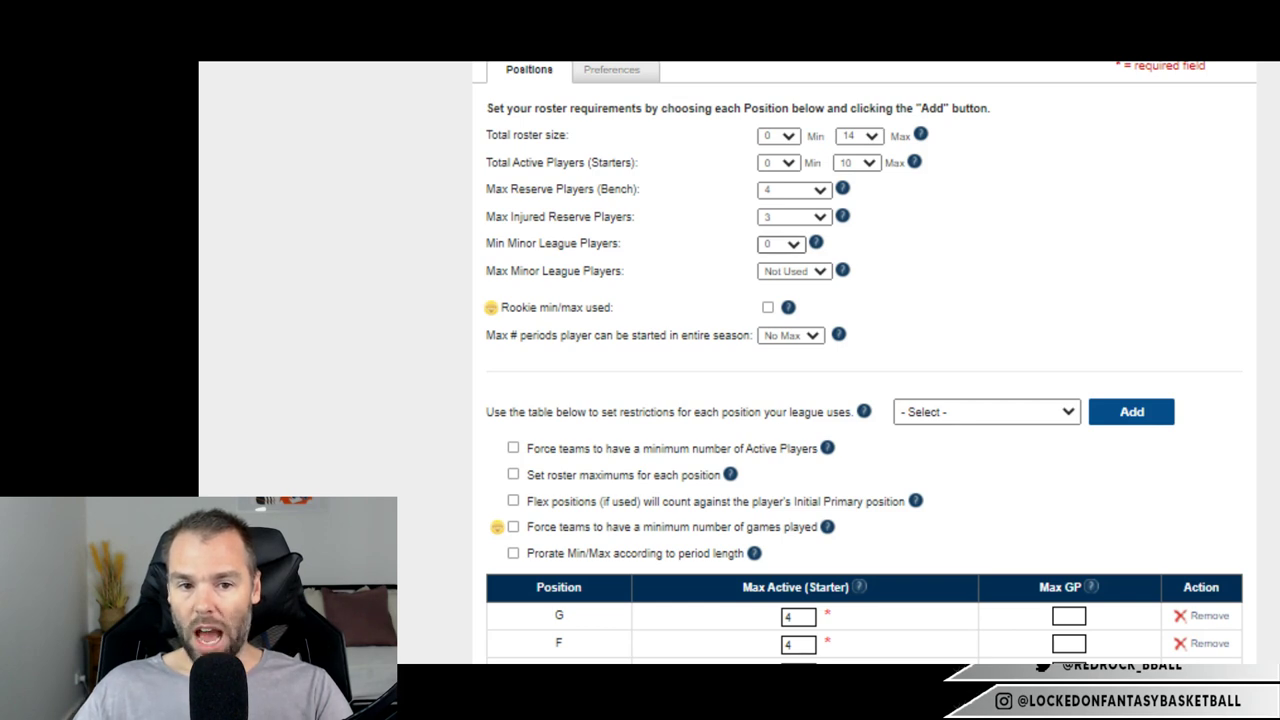
left_click(781, 244)
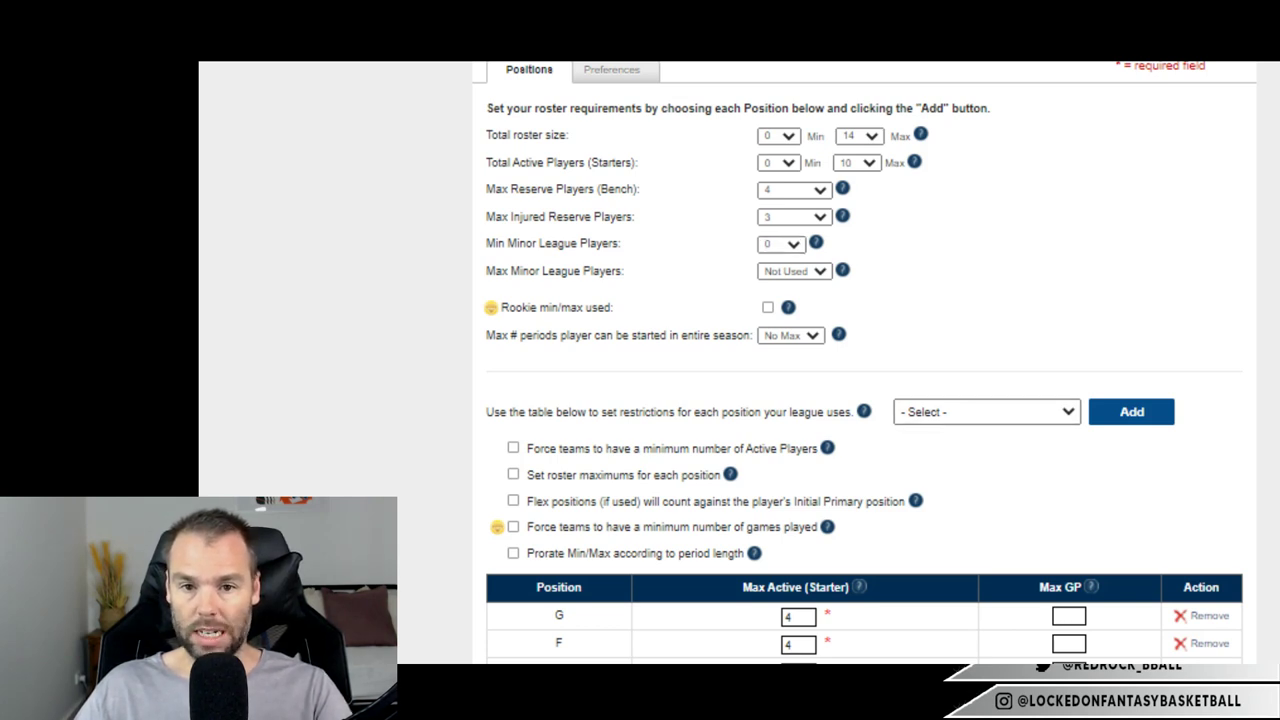
left_click(781, 244)
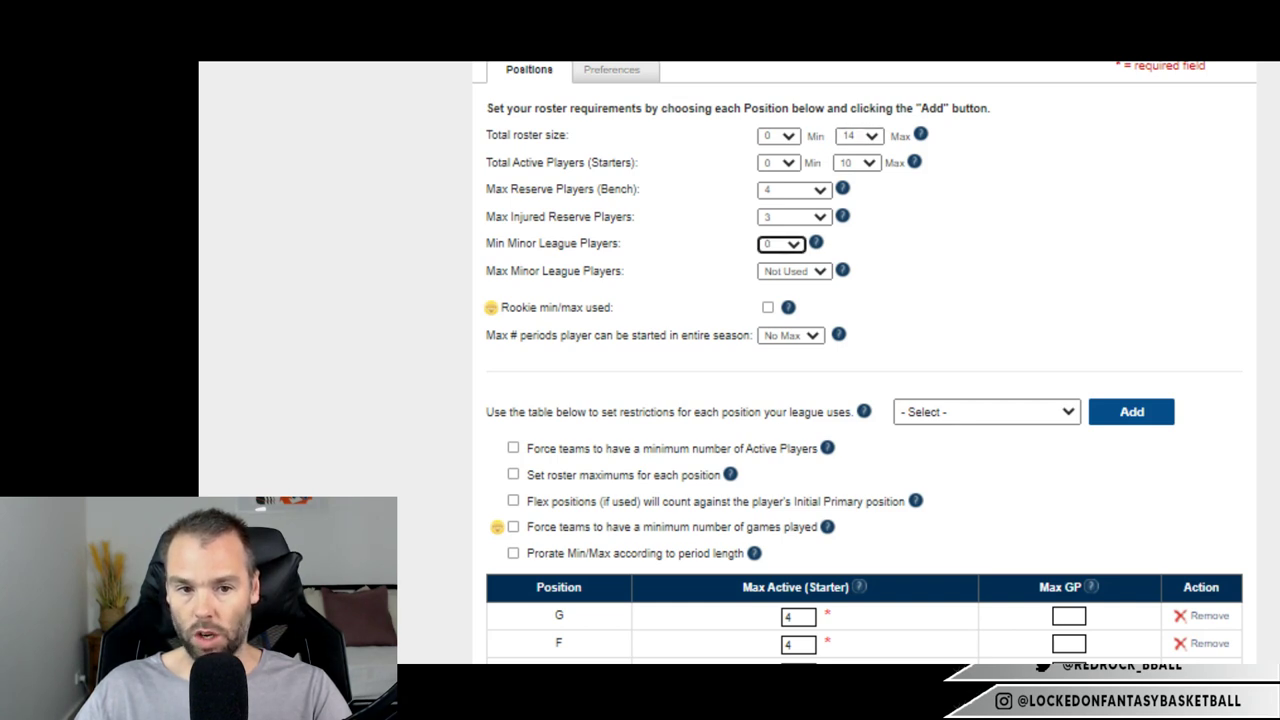
left_click(794, 271)
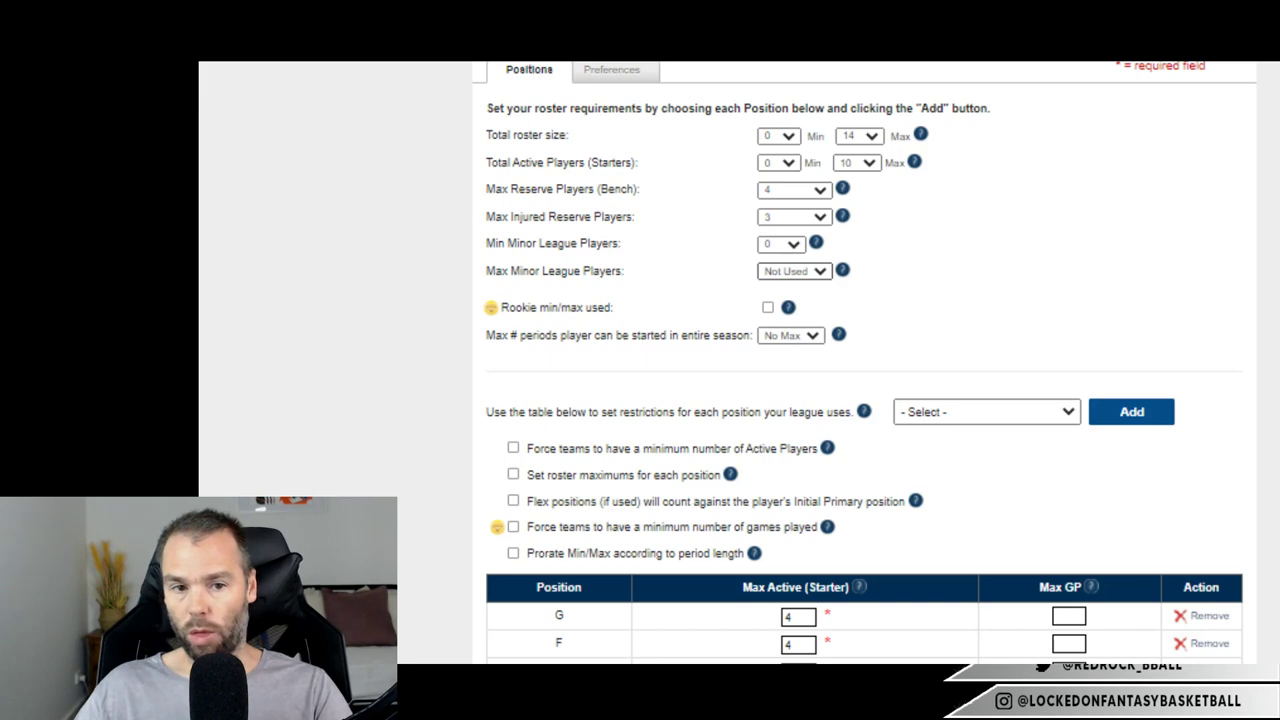
left_click(790, 335)
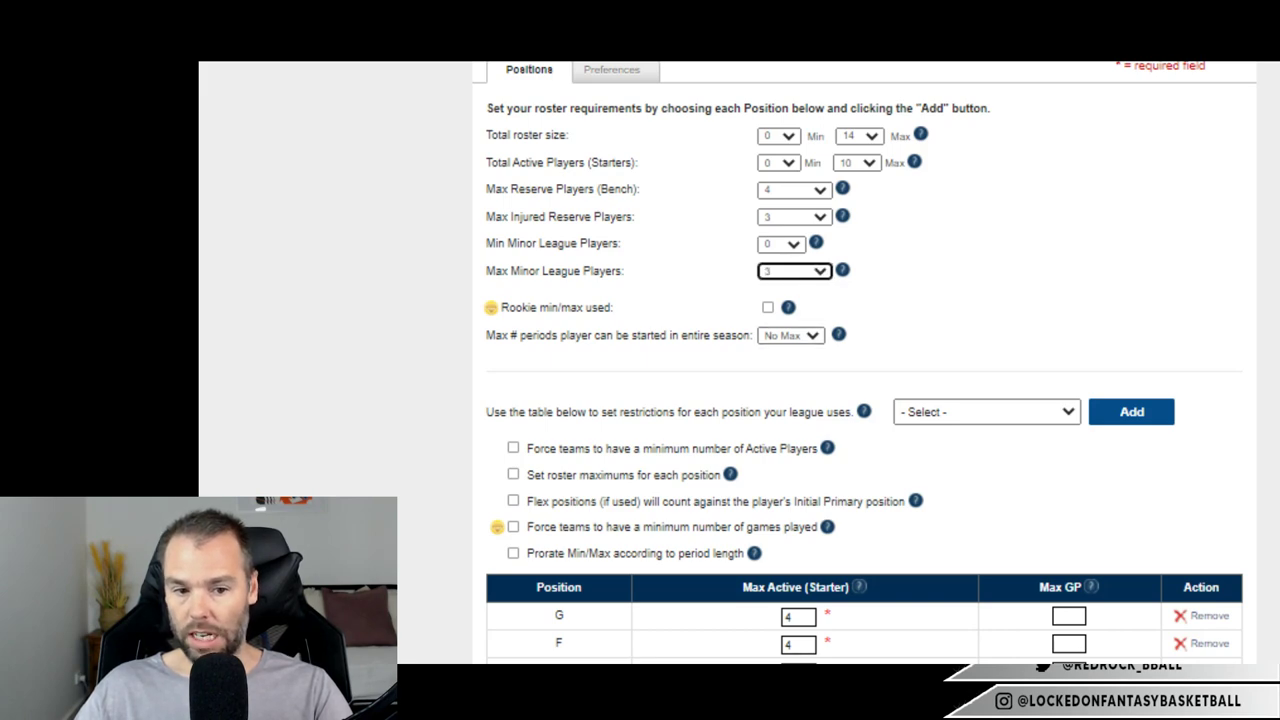
Set the minors roster slot eligibility type to Advanced and choose GP - Player as the restriction.
scroll(864, 360, "down", 5)
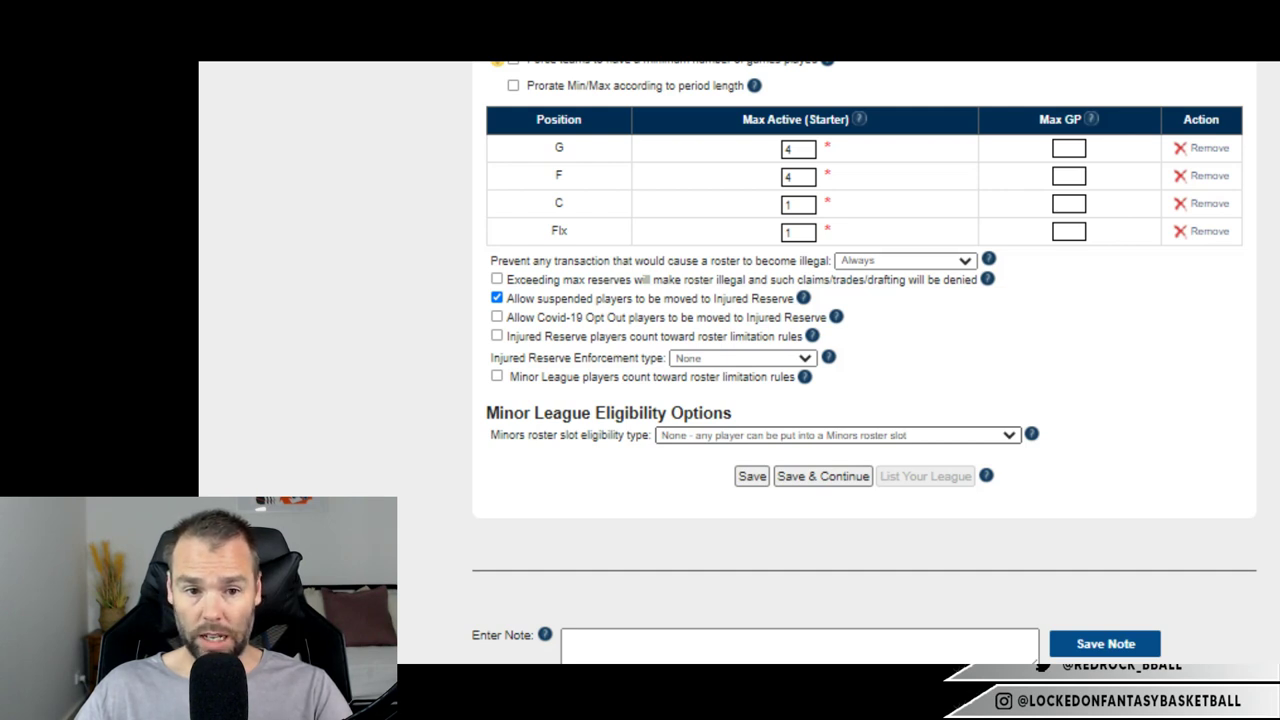
left_click(837, 435)
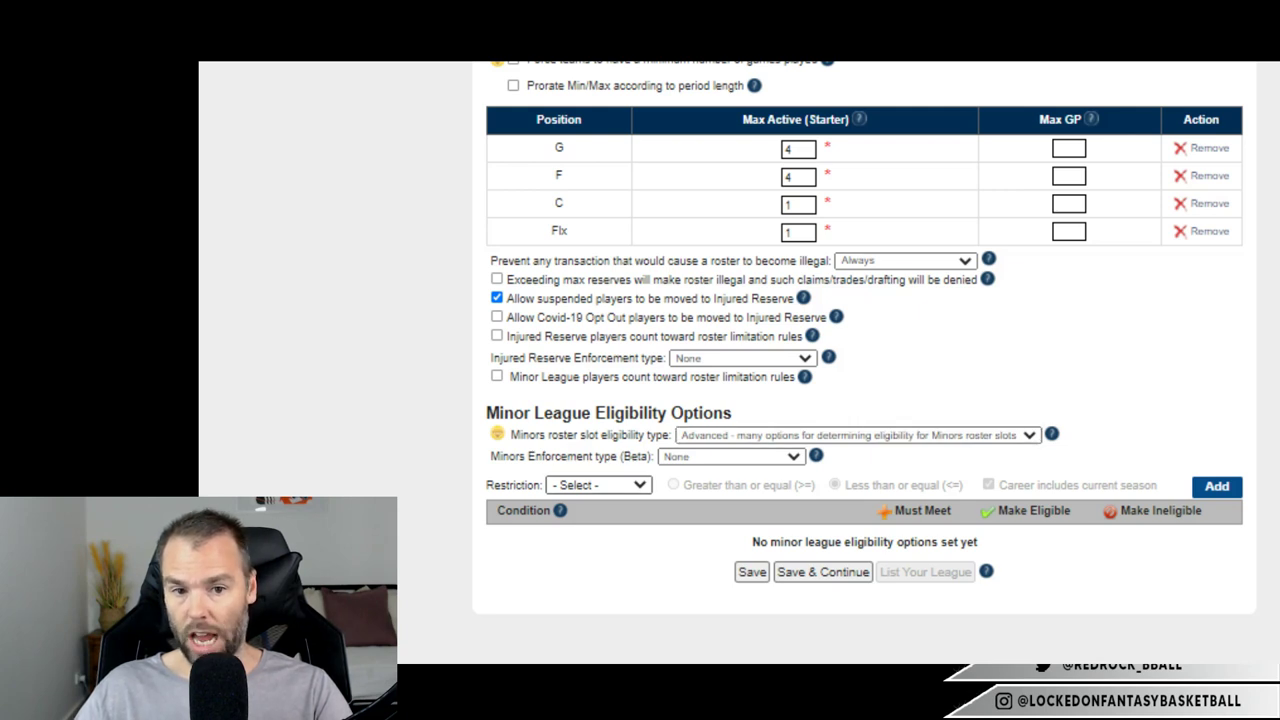
left_click(598, 485)
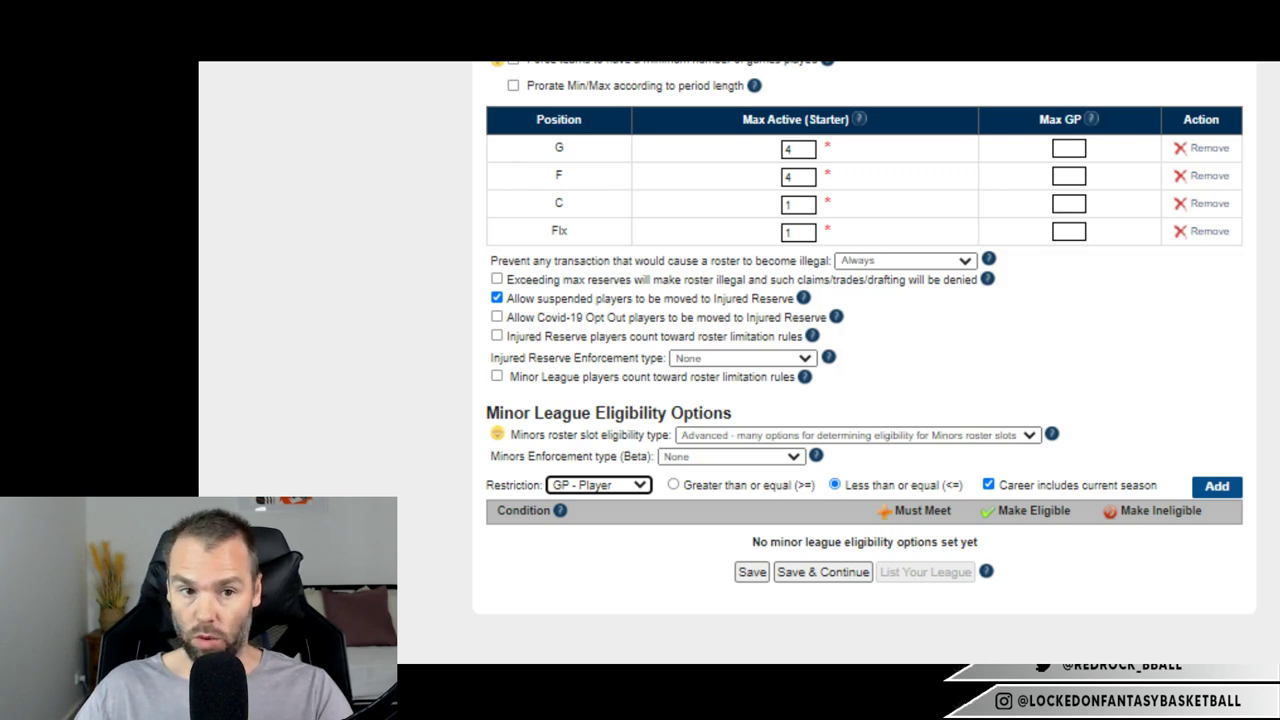
scroll(864, 360, "up", 3)
scroll(864, 390, "up", 1)
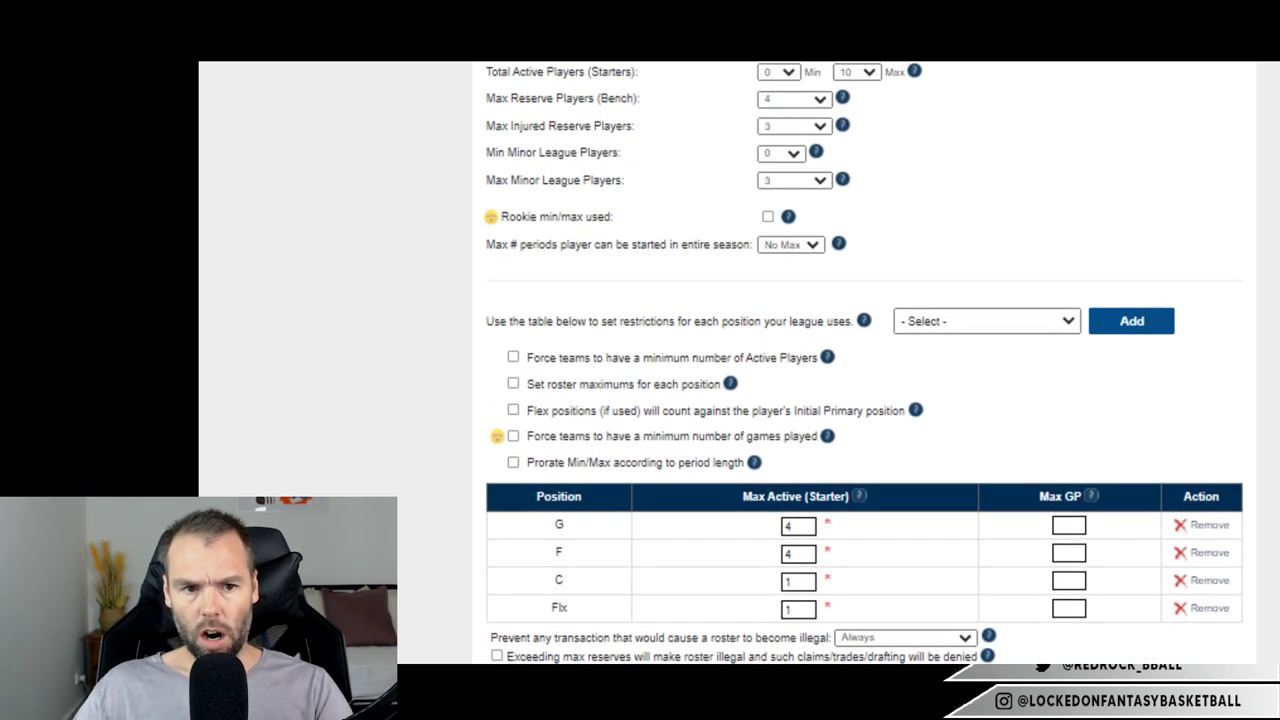
scroll(864, 390, "up", 1)
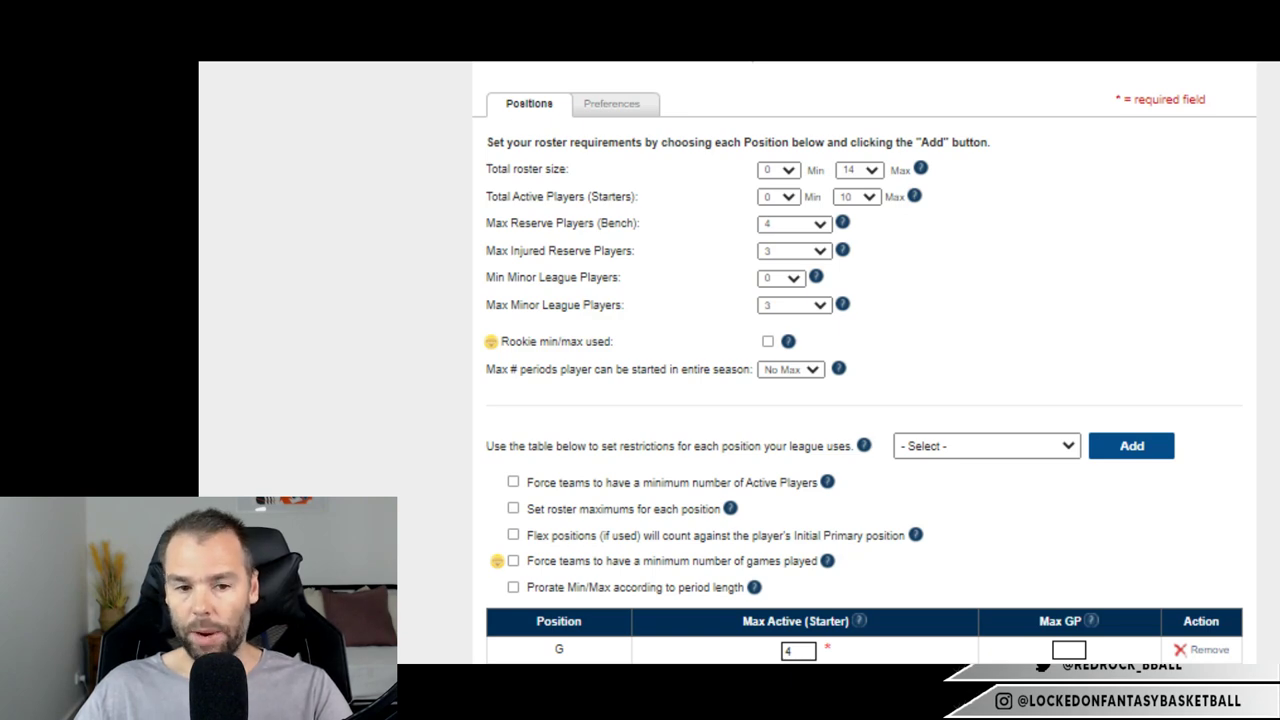
scroll(865, 360, "down", 4)
left_click(598, 614)
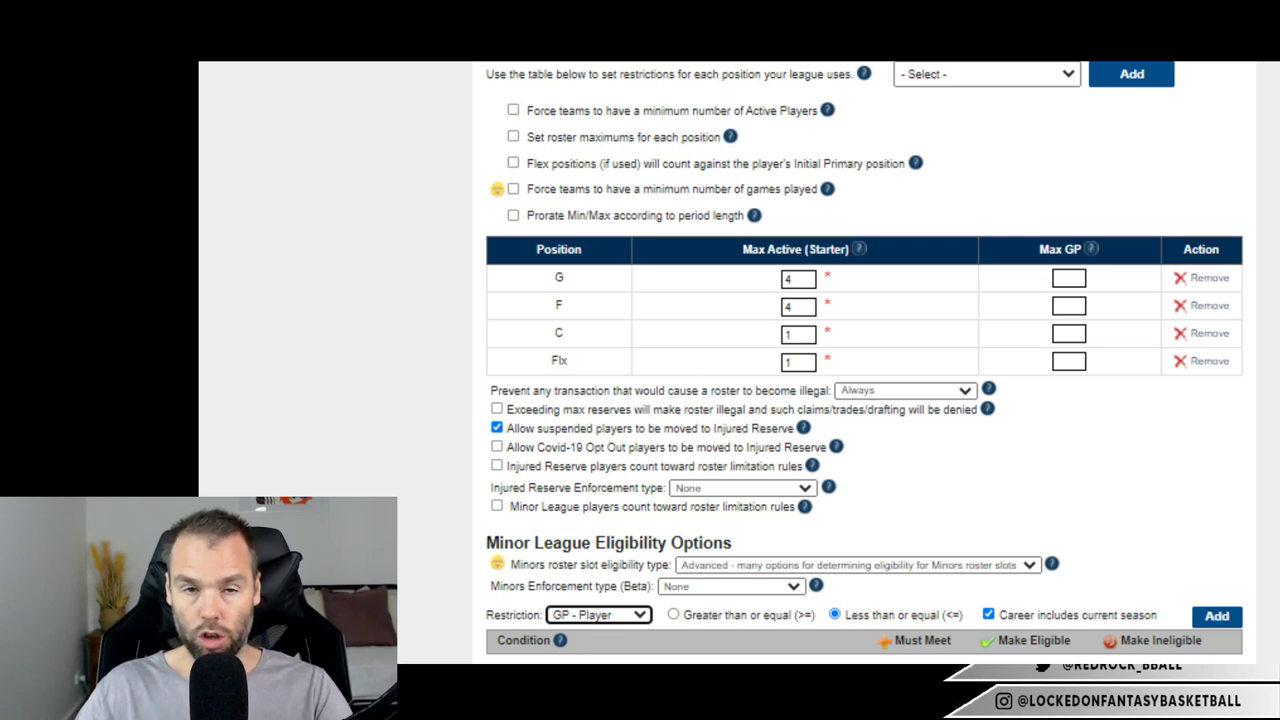
Add Point Guard, Shooting Guard, Small Forward and Power Forward to the league's roster position table.
left_click(986, 74)
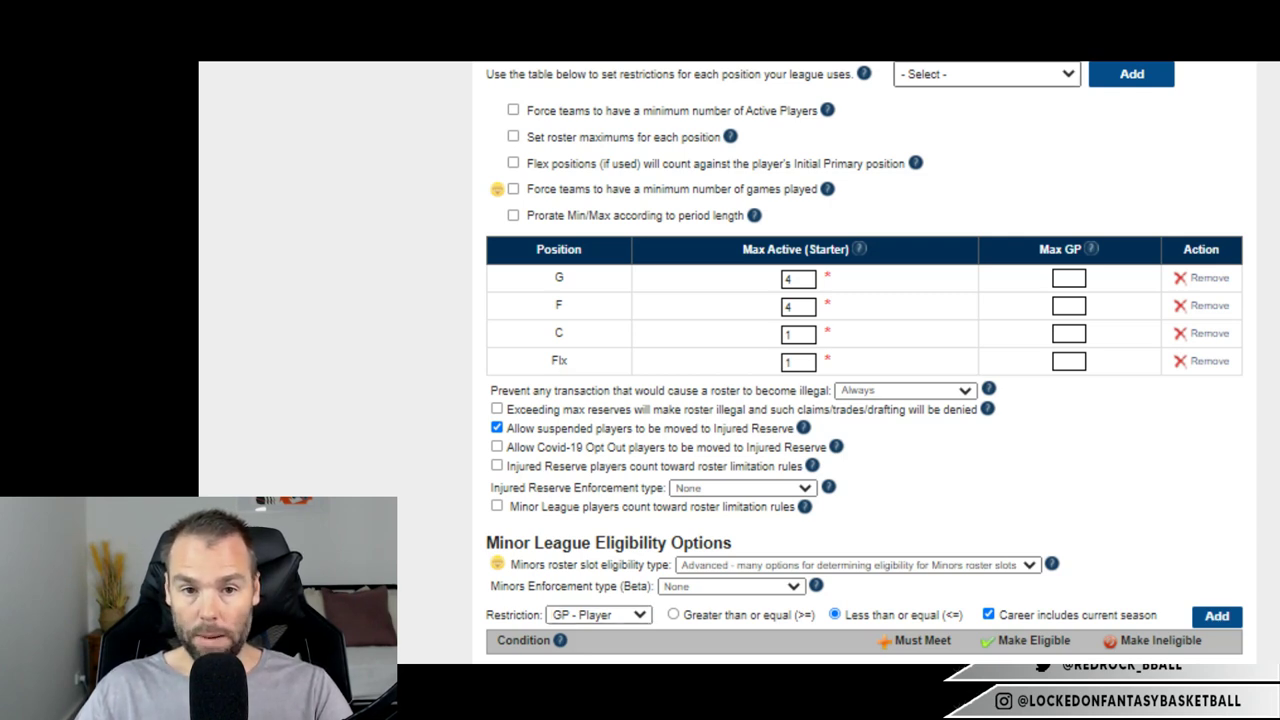
left_click(986, 112)
left_click(1131, 74)
left_click(986, 74)
left_click(986, 130)
left_click(1131, 74)
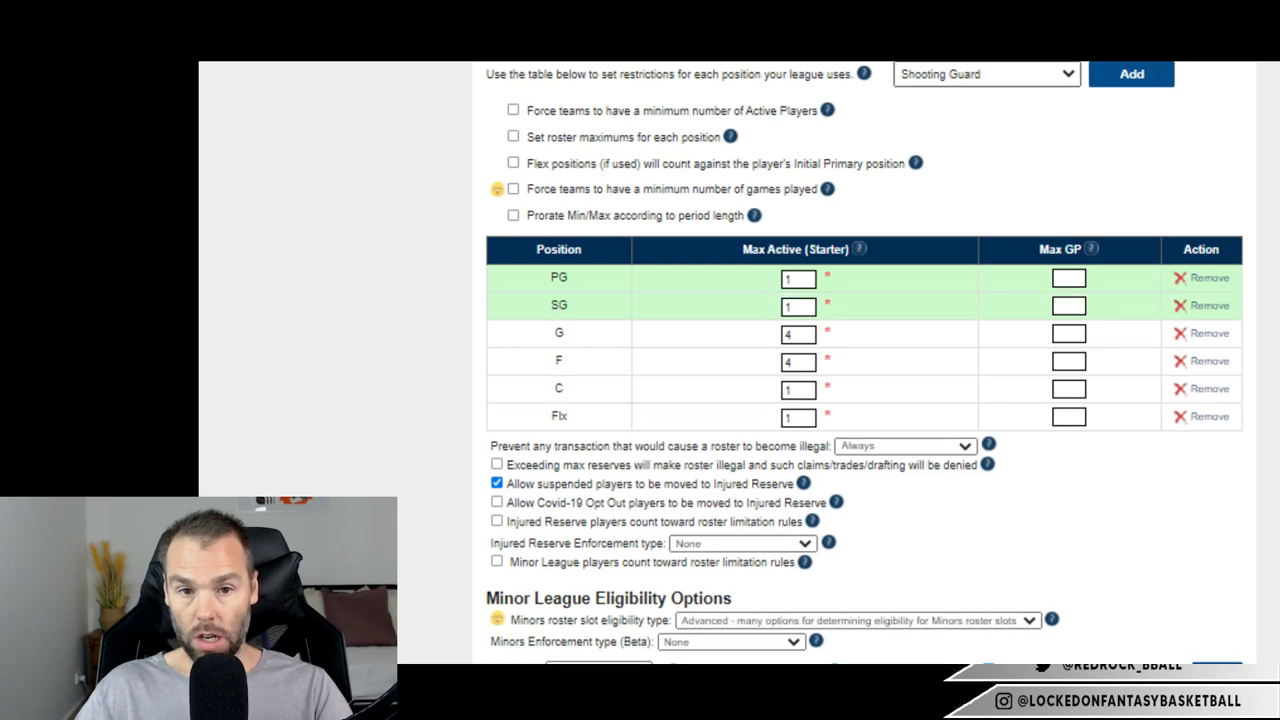
left_click(986, 148)
left_click(1131, 74)
left_click(986, 74)
left_click(986, 166)
left_click(1131, 74)
Set the maximum active starters to 1 for both the G and F positions.
double_click(790, 334)
type("1")
double_click(790, 417)
type("1")
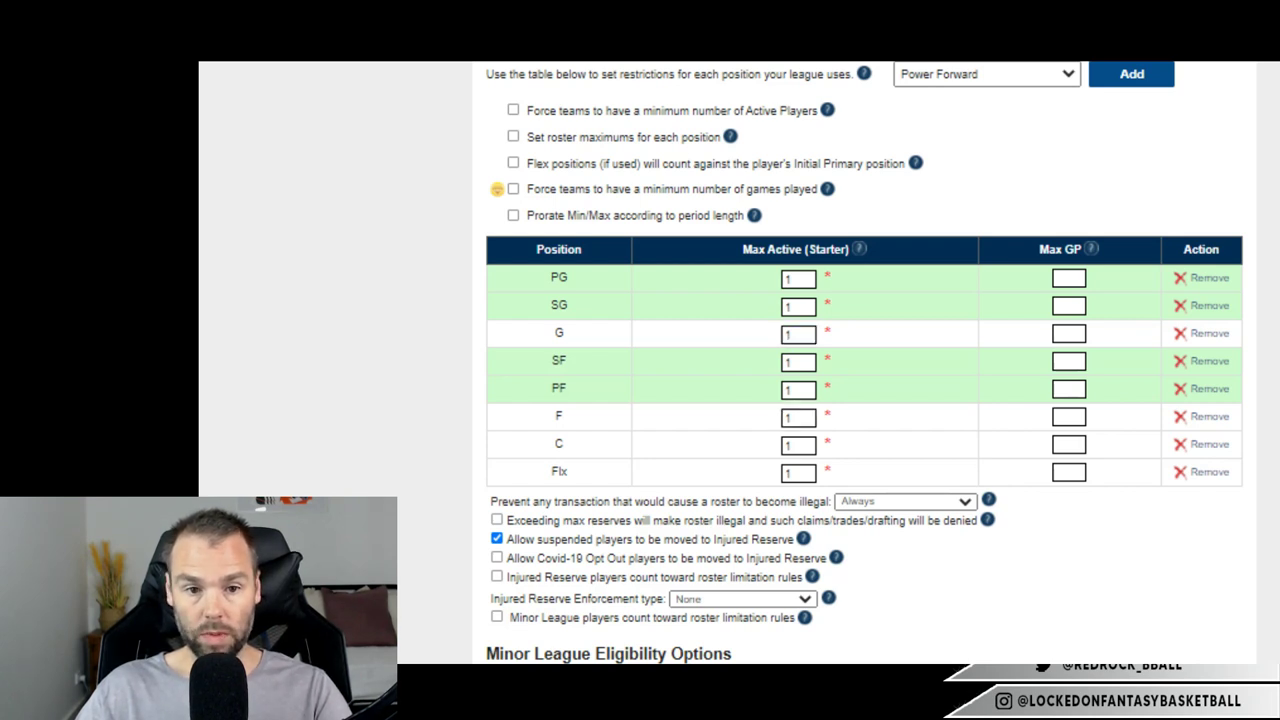
Set the maximum active starters for the Flx position to 3, save the roster settings and dismiss the premium notice.
left_click(798, 417)
double_click(790, 473)
type("3")
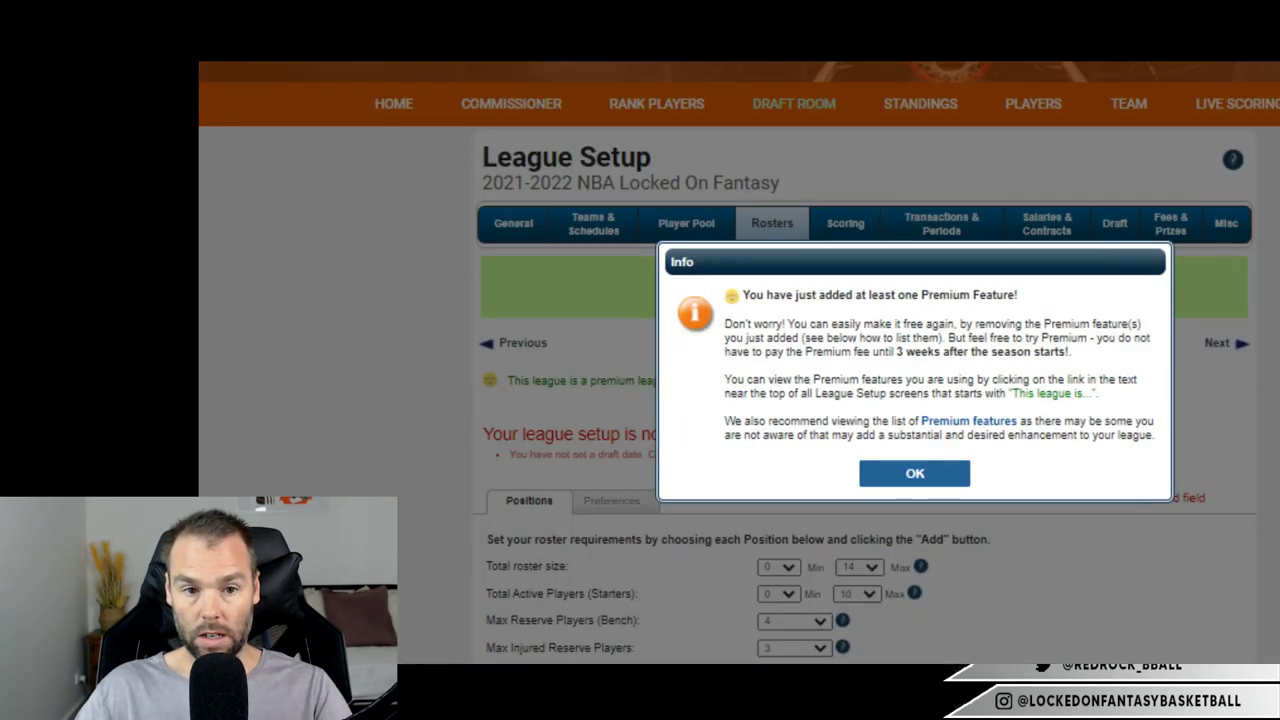
key("Return")
Set Max Minor League Players to Not Used in the roster requirements.
scroll(864, 400, "down", 7)
scroll(865, 360, "up", 3)
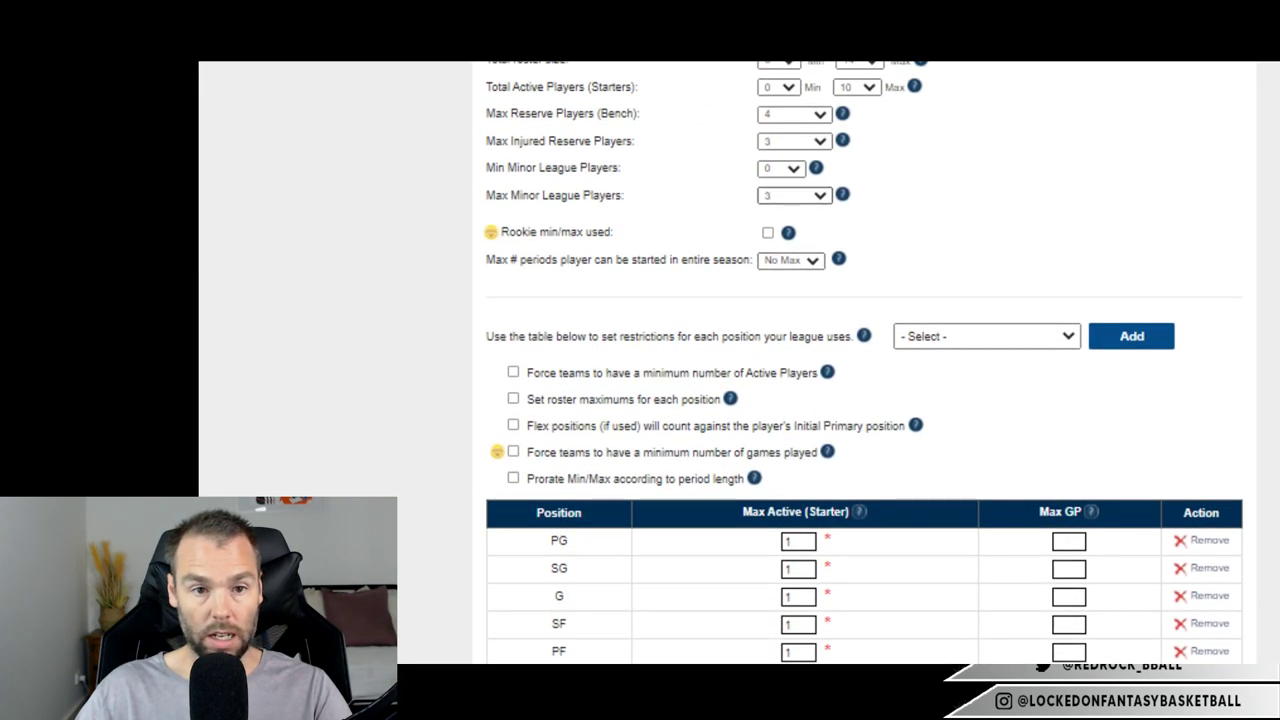
left_click(794, 195)
key("Down")
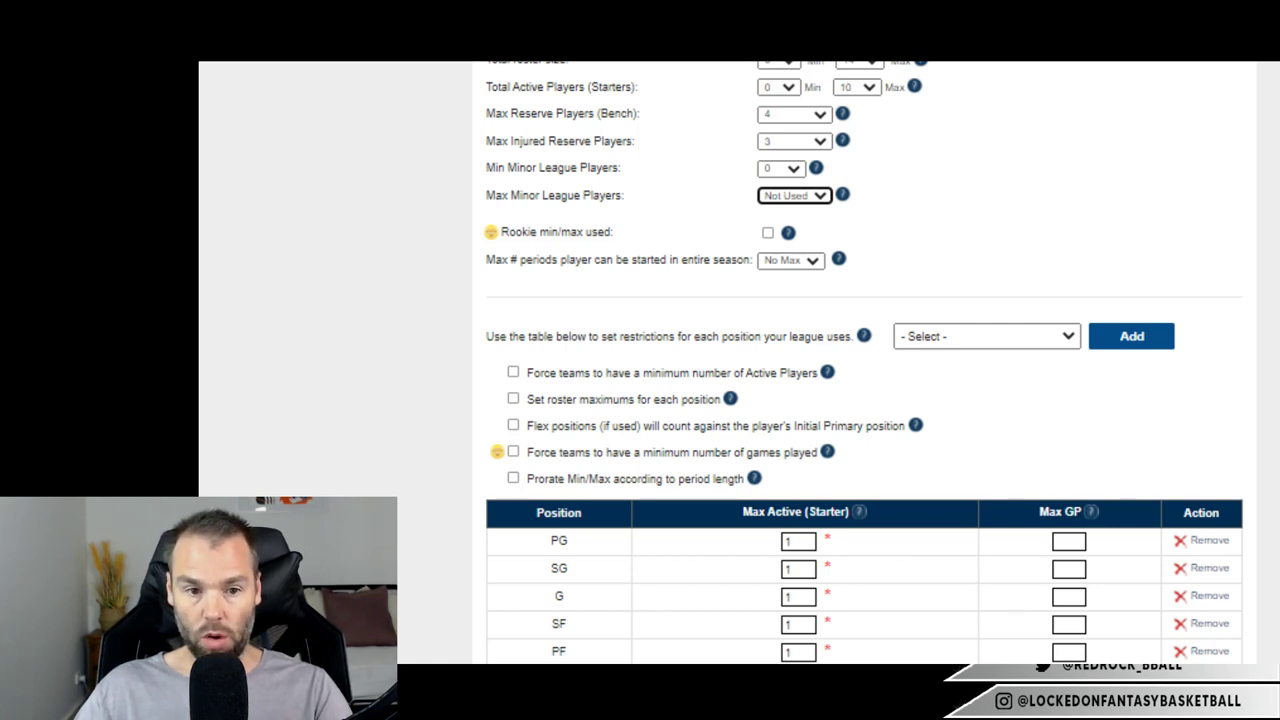
Set Max GP to 82 for both the PG and SG positions and to 246 for Flx.
left_click(1068, 541)
type("82")
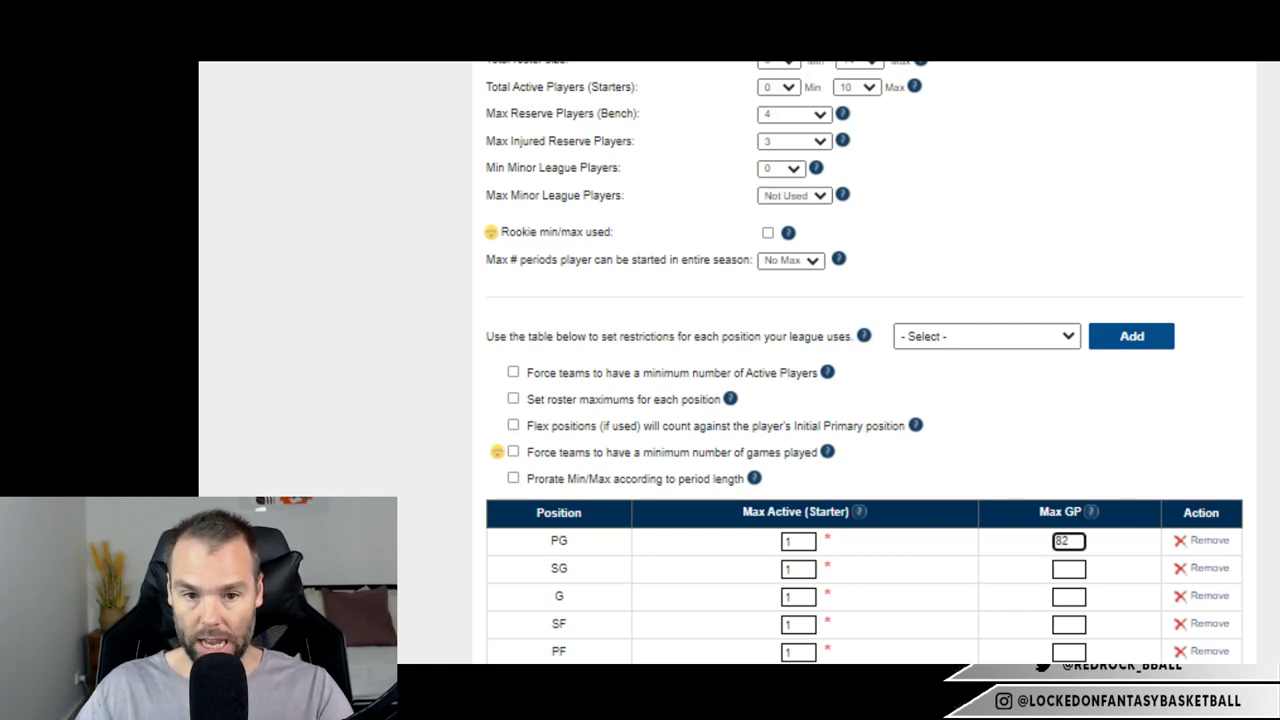
left_click(1068, 568)
type("82")
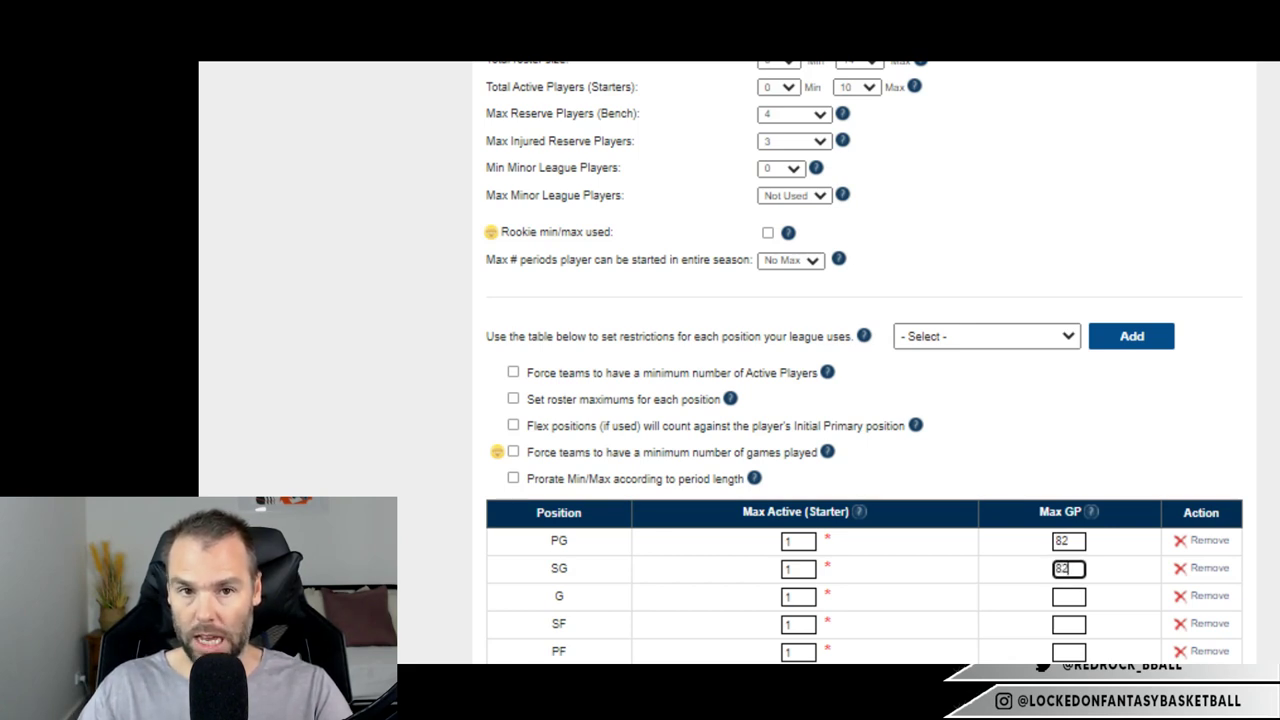
key("Tab")
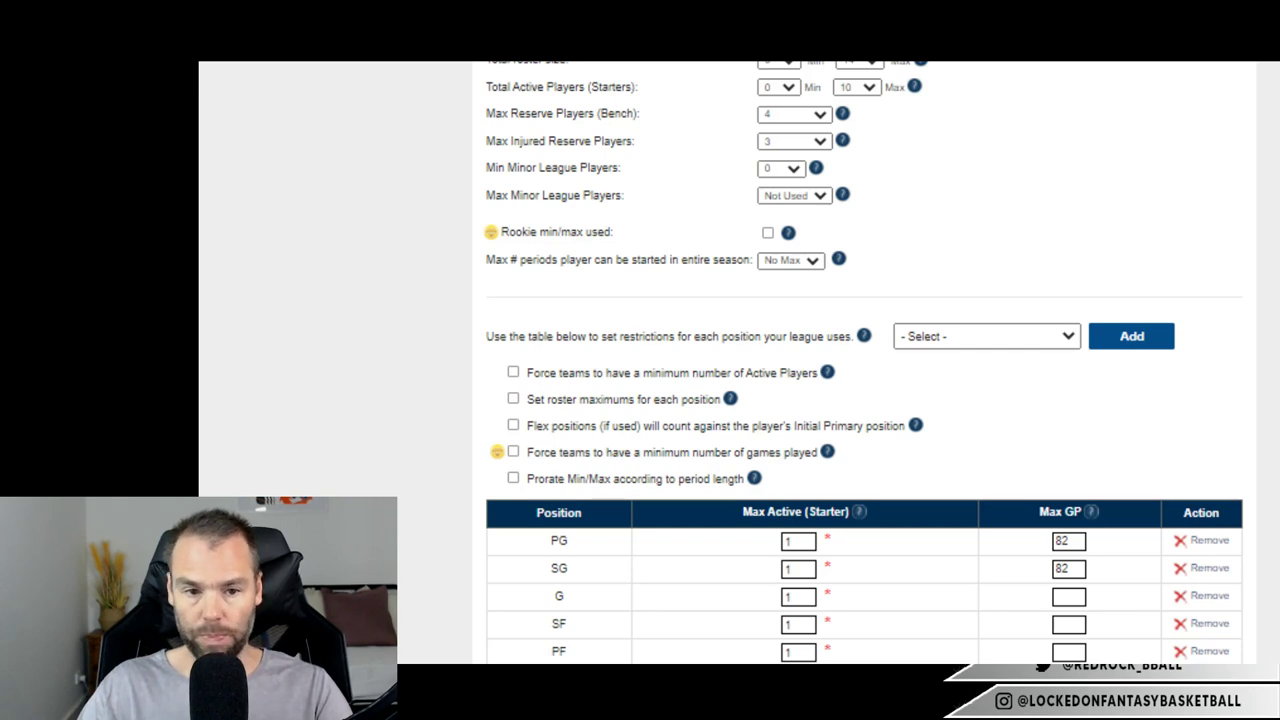
scroll(865, 345, "down", 4)
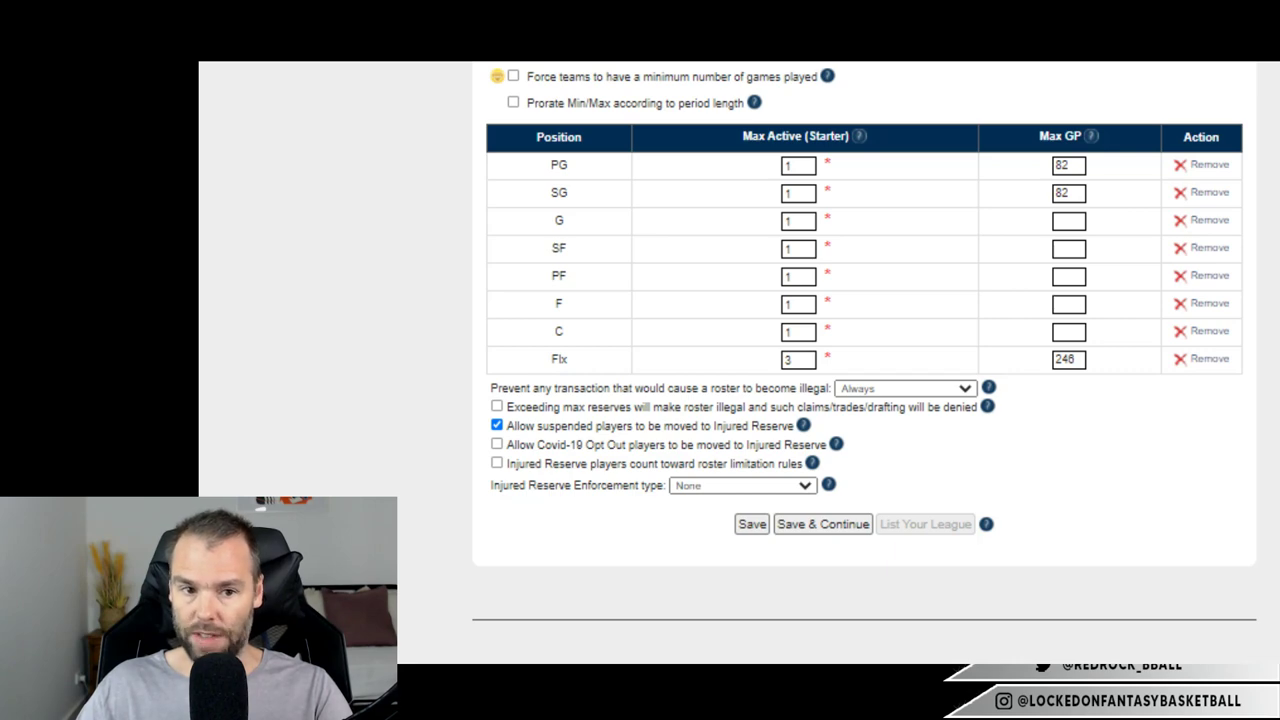
Set the minimum Total Active Players (Starters) to 1 and save the roster position settings.
scroll(864, 360, "up", 8)
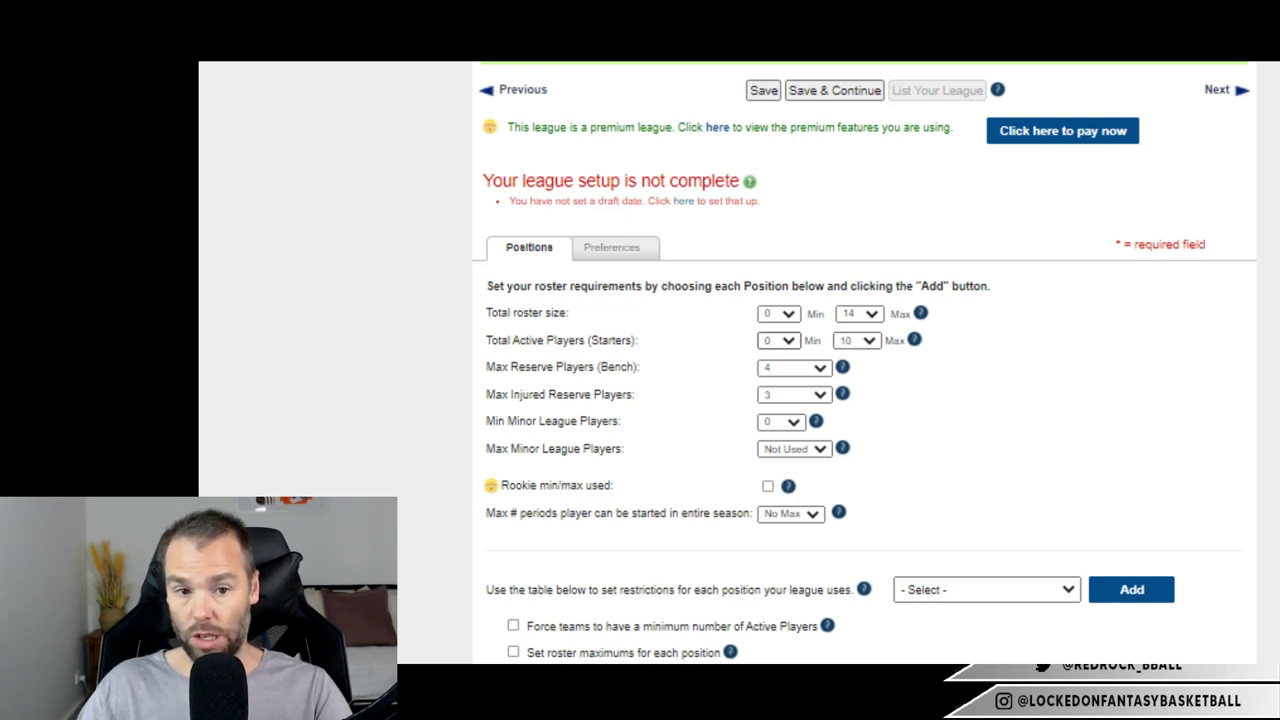
left_click(779, 449)
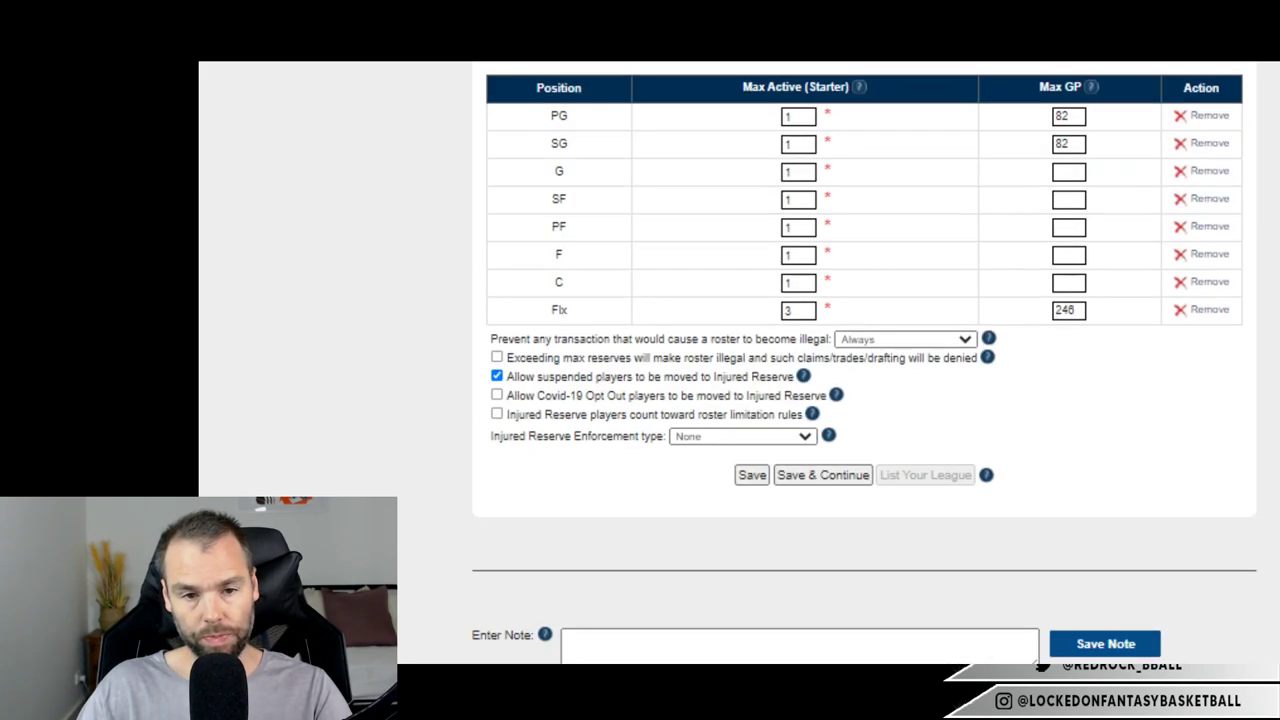
scroll(864, 362, "up", 7)
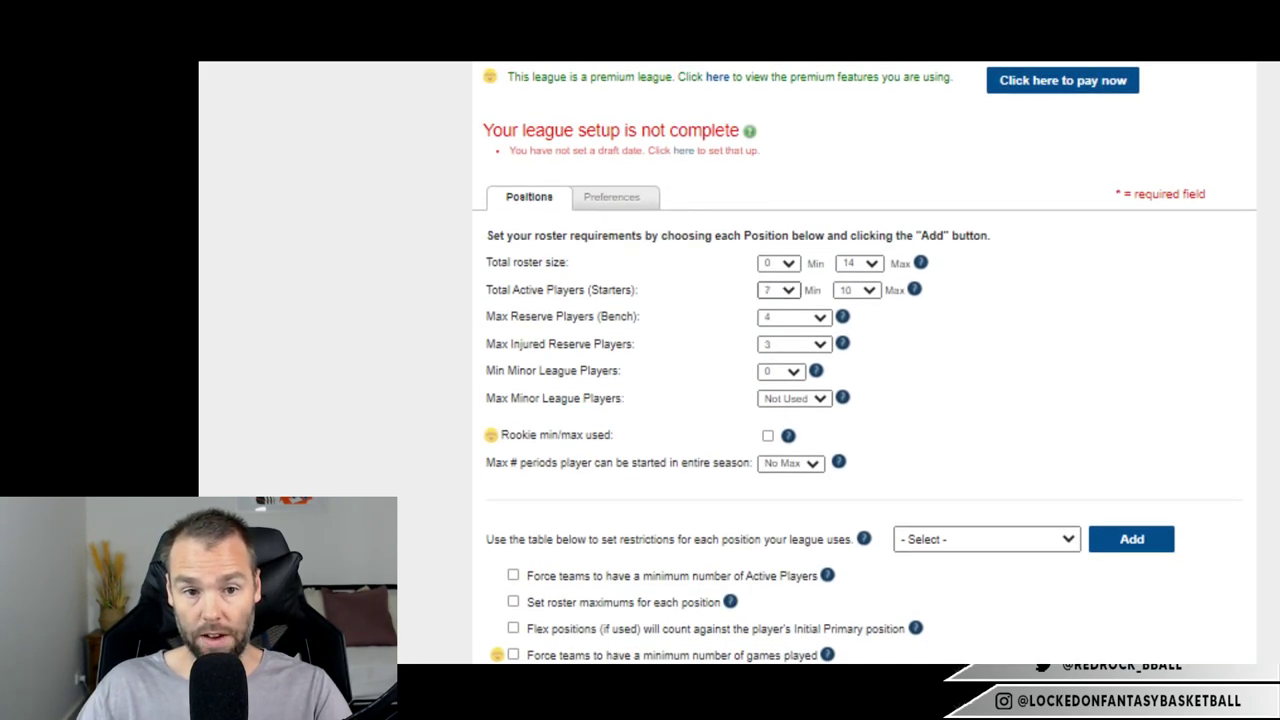
left_click(778, 290)
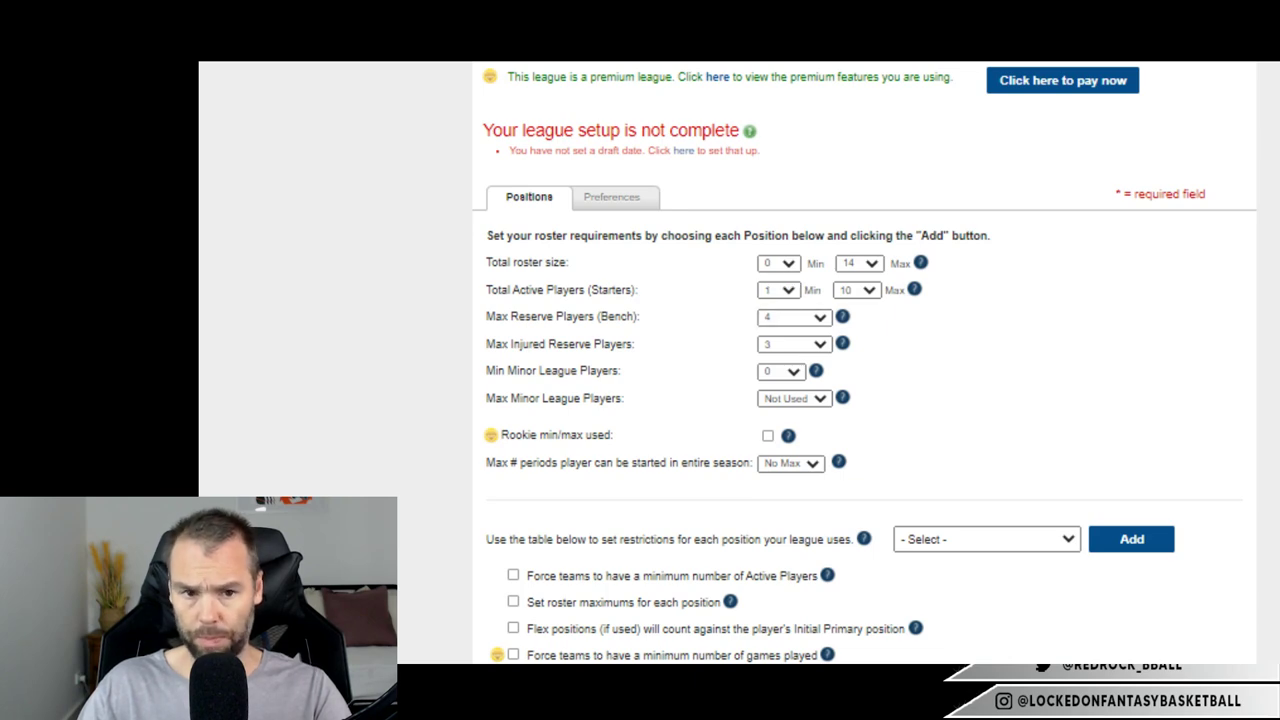
scroll(860, 400, "down", 4)
scroll(860, 400, "down", 3)
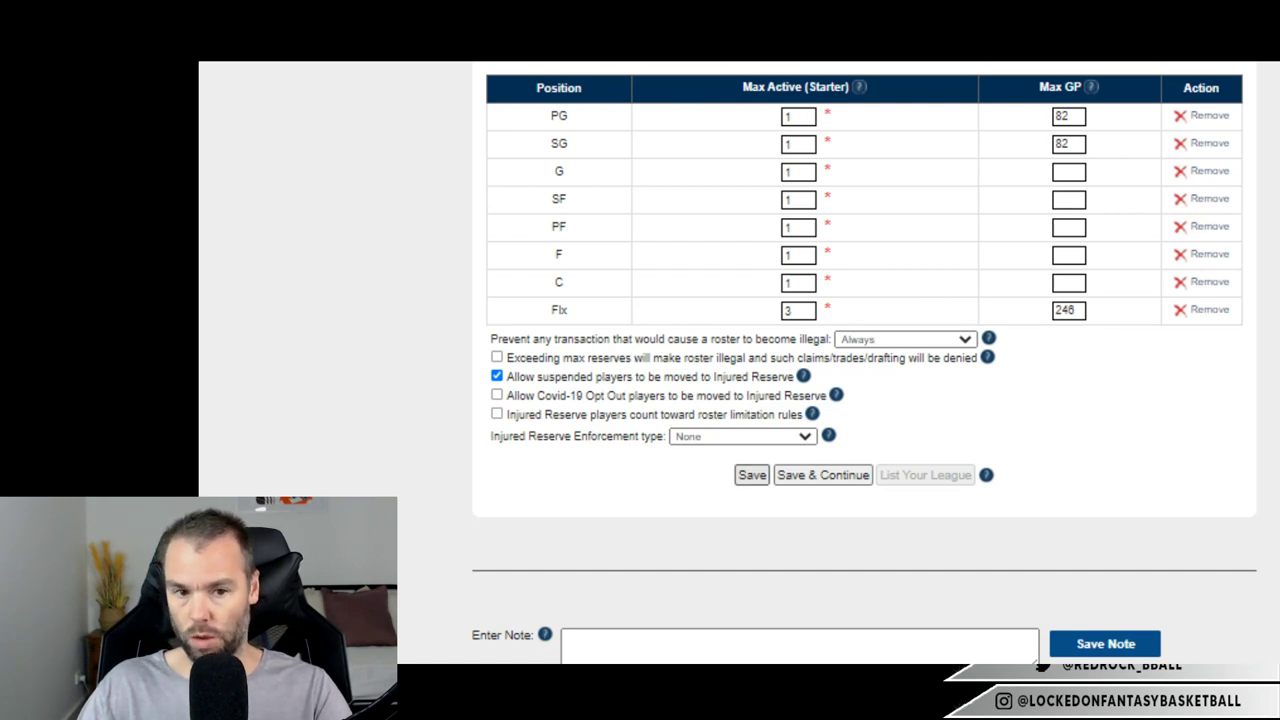
left_click(752, 475)
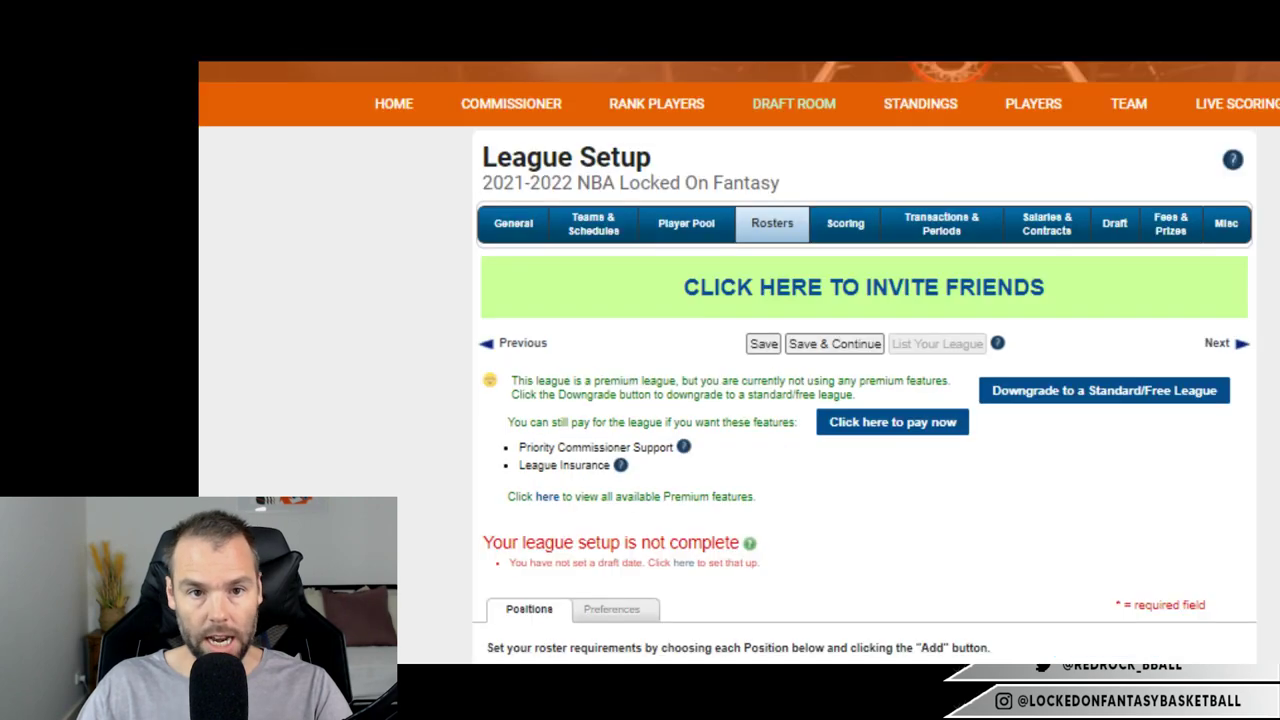
Check the saved position table and look over the roster Preferences, including position eligibility and custom fields.
scroll(864, 400, "down", 7)
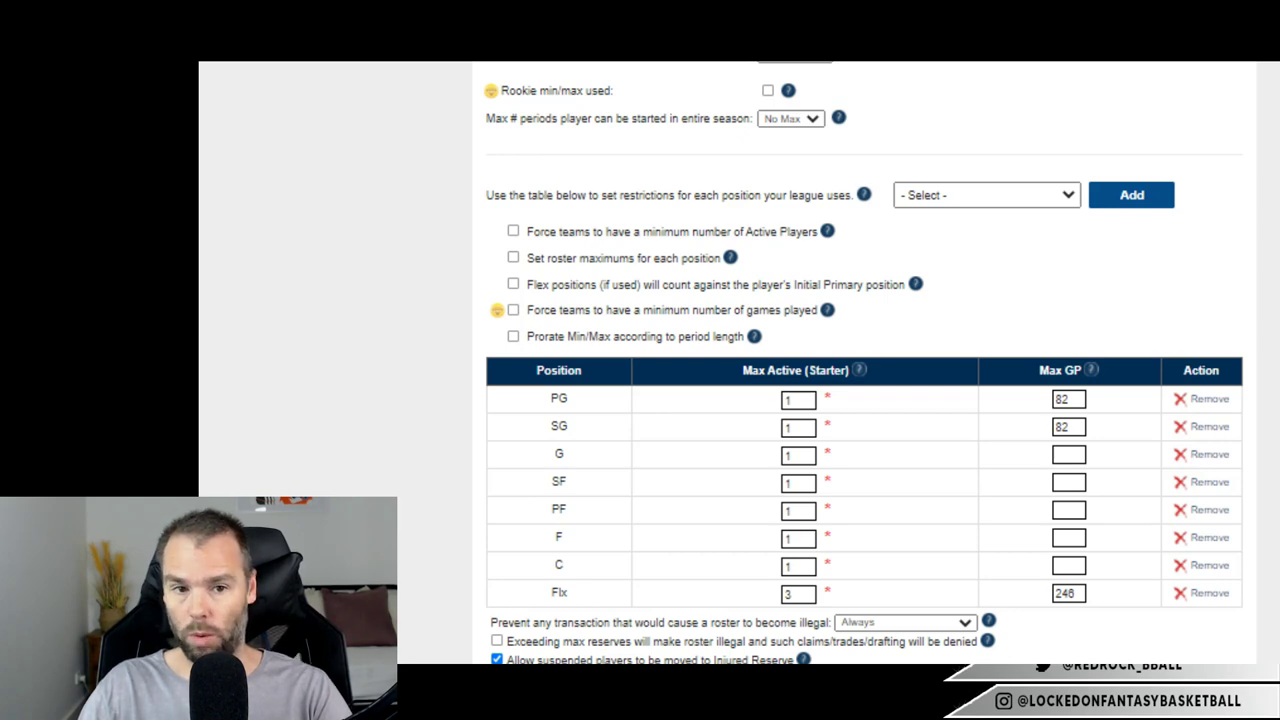
scroll(864, 362, "up", 8)
left_click(611, 609)
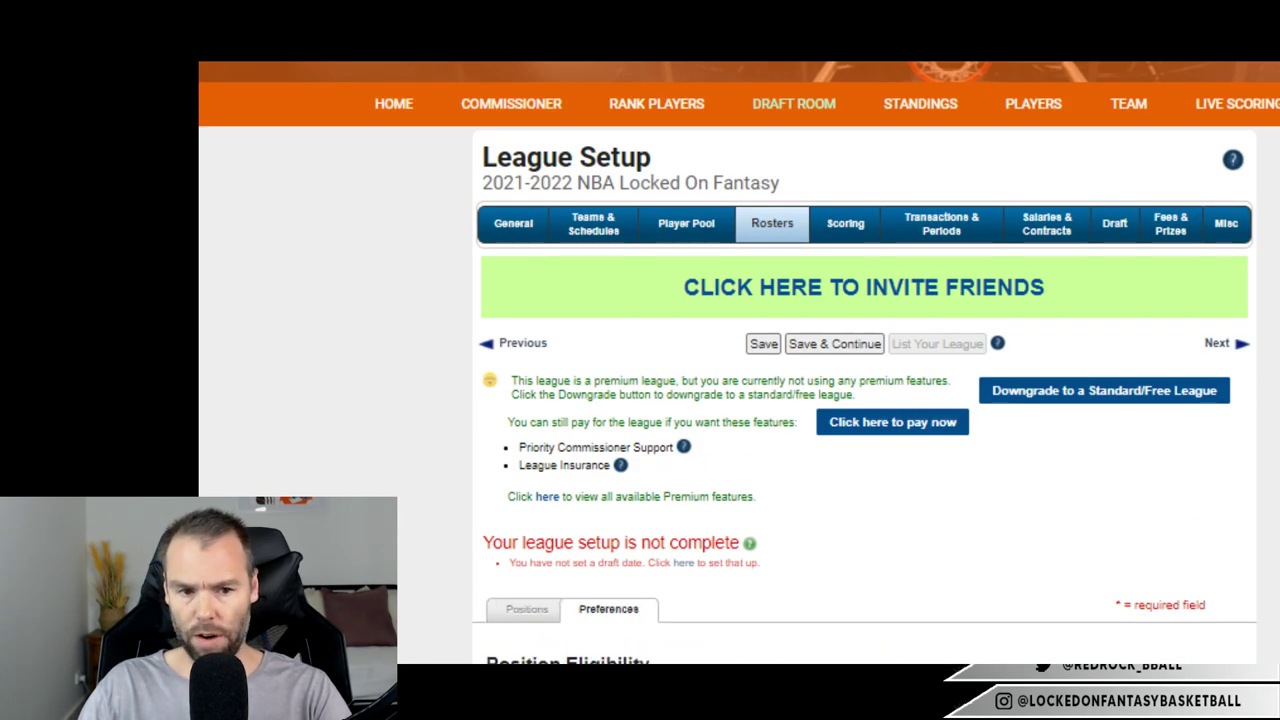
scroll(864, 362, "down", 4)
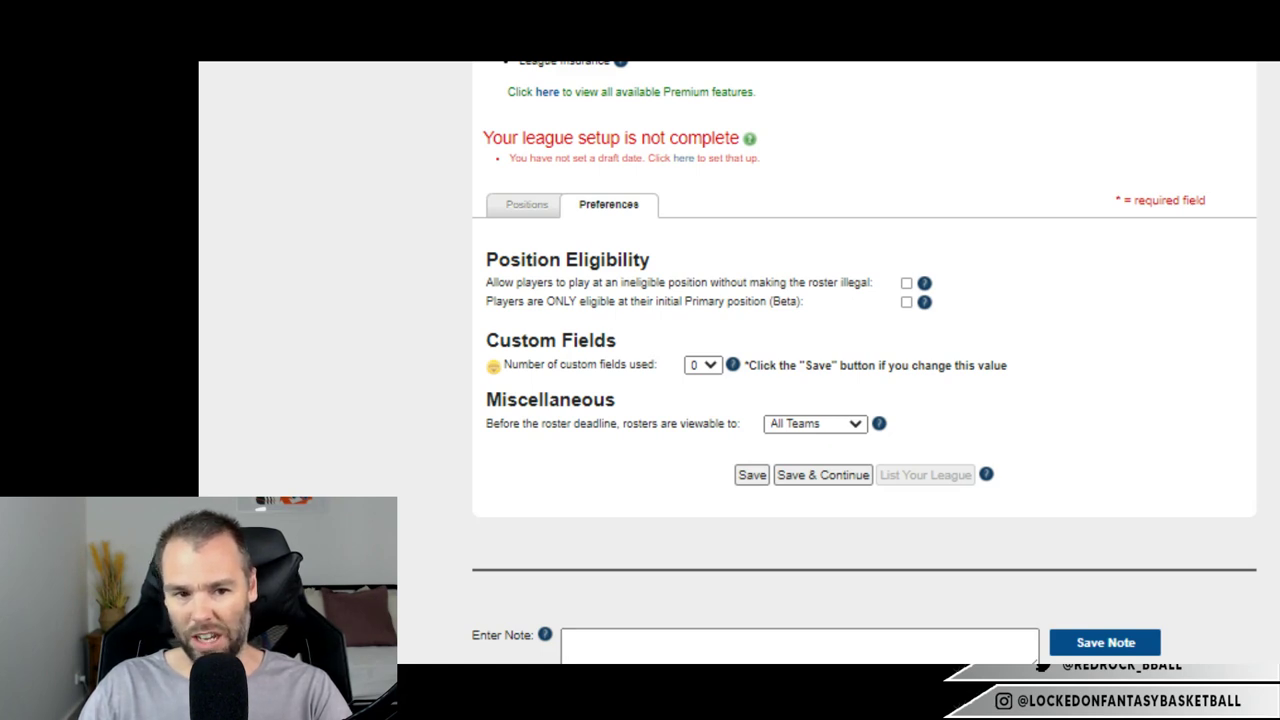
Open the league's Scoring setup and set the weight of the Assists category to 2.
scroll(864, 362, "up", 4)
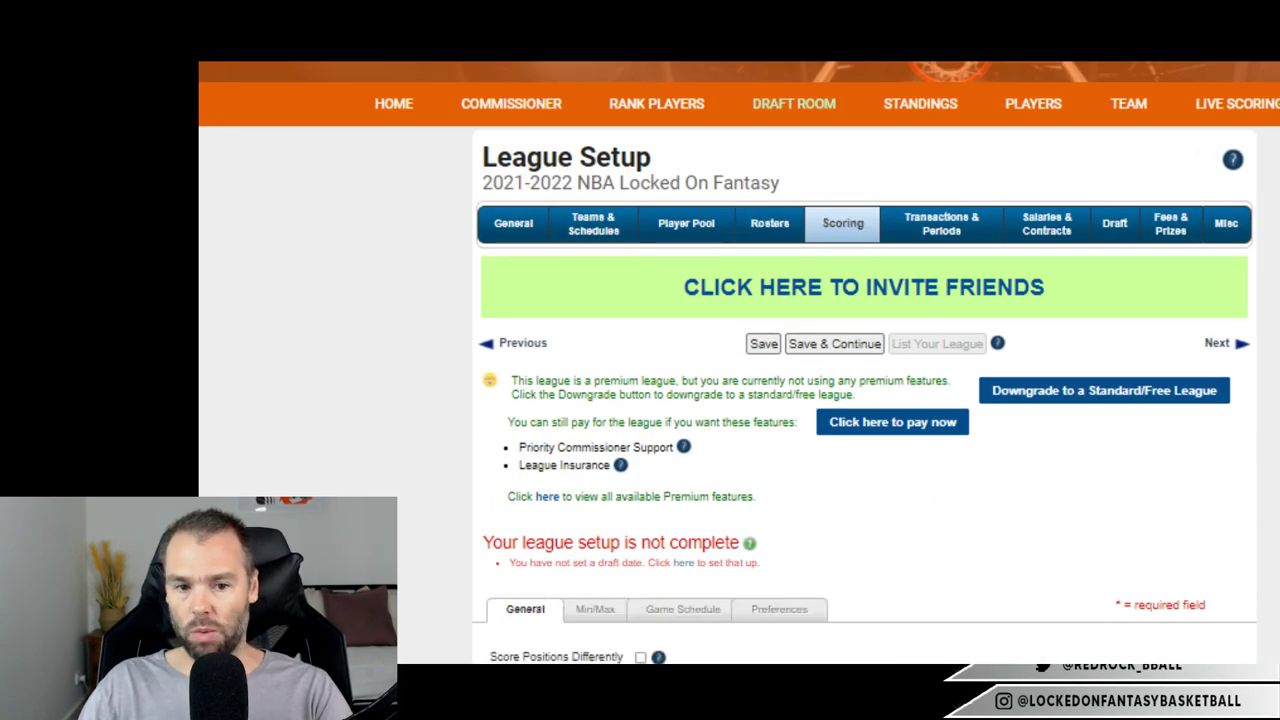
scroll(864, 400, "down", 6)
scroll(864, 400, "up", 3)
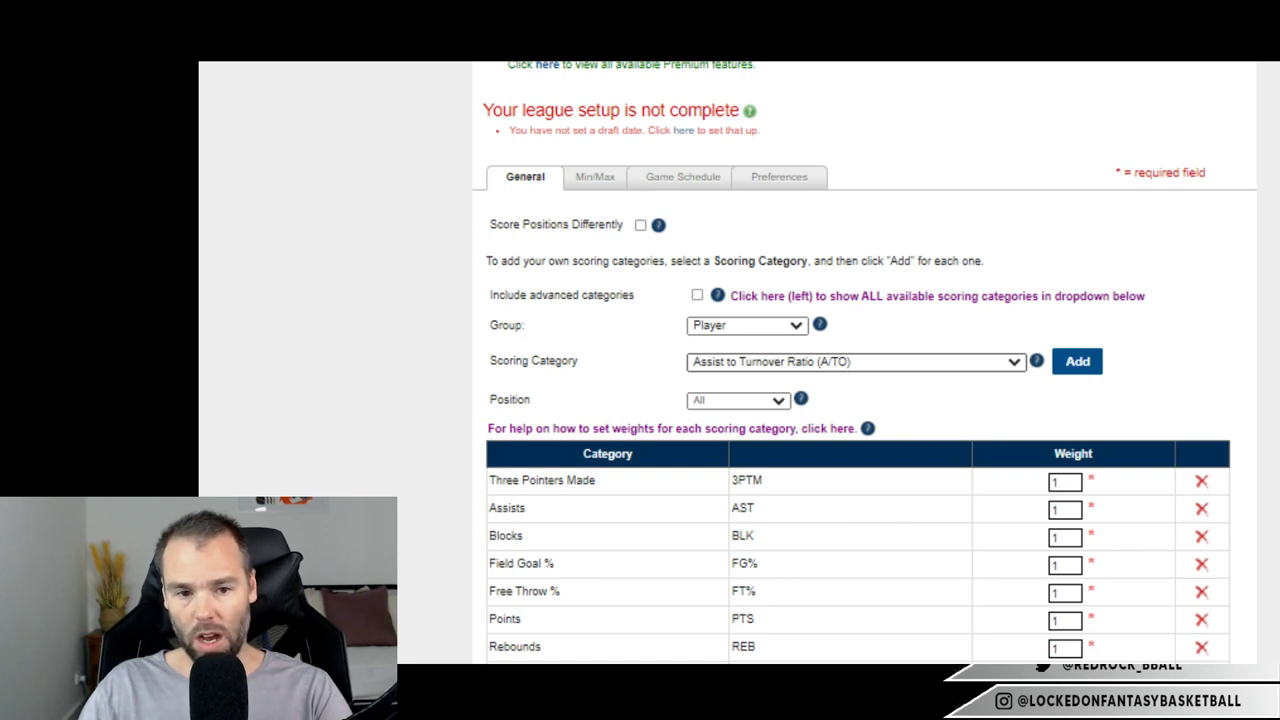
scroll(865, 362, "down", 1)
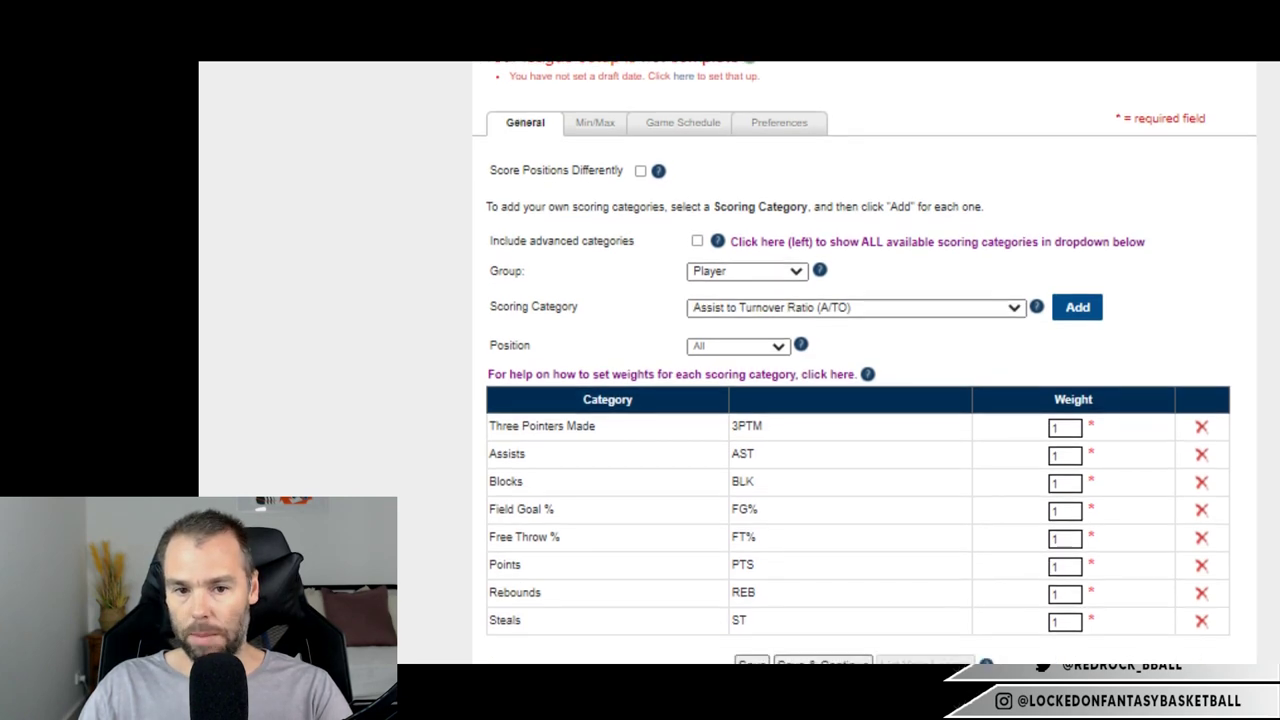
scroll(865, 362, "down", 1)
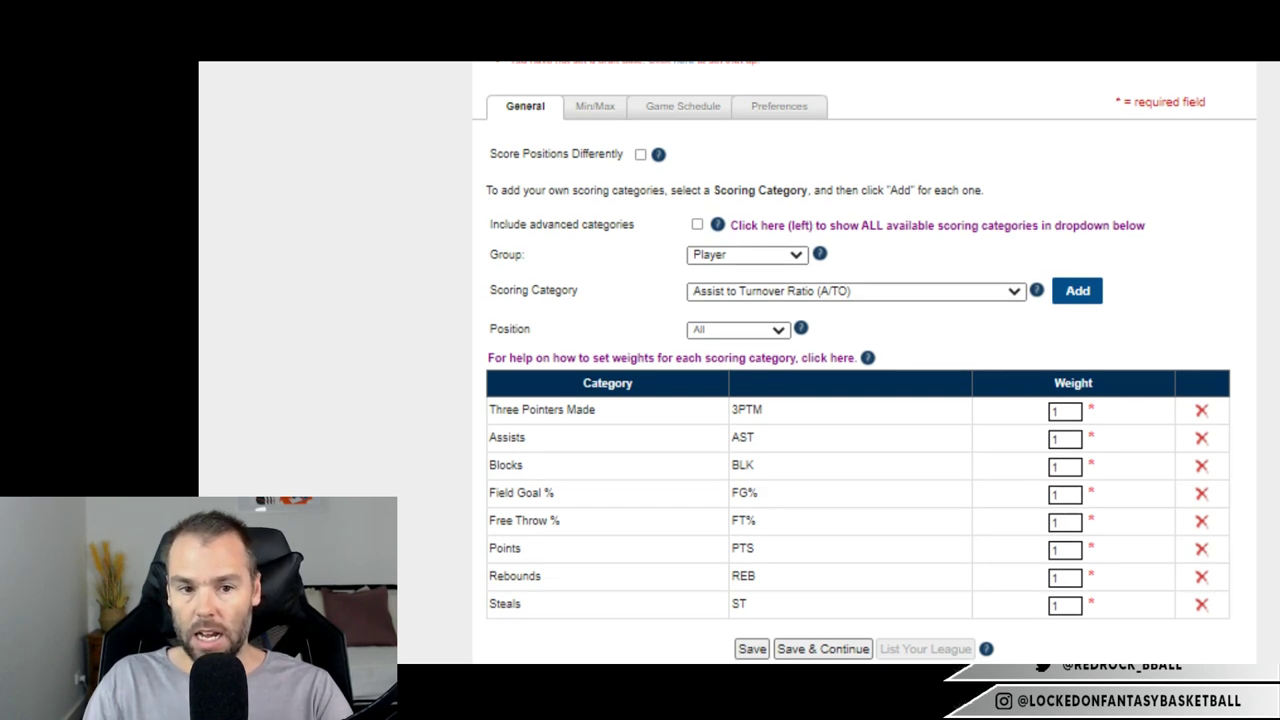
double_click(1055, 439)
type("2")
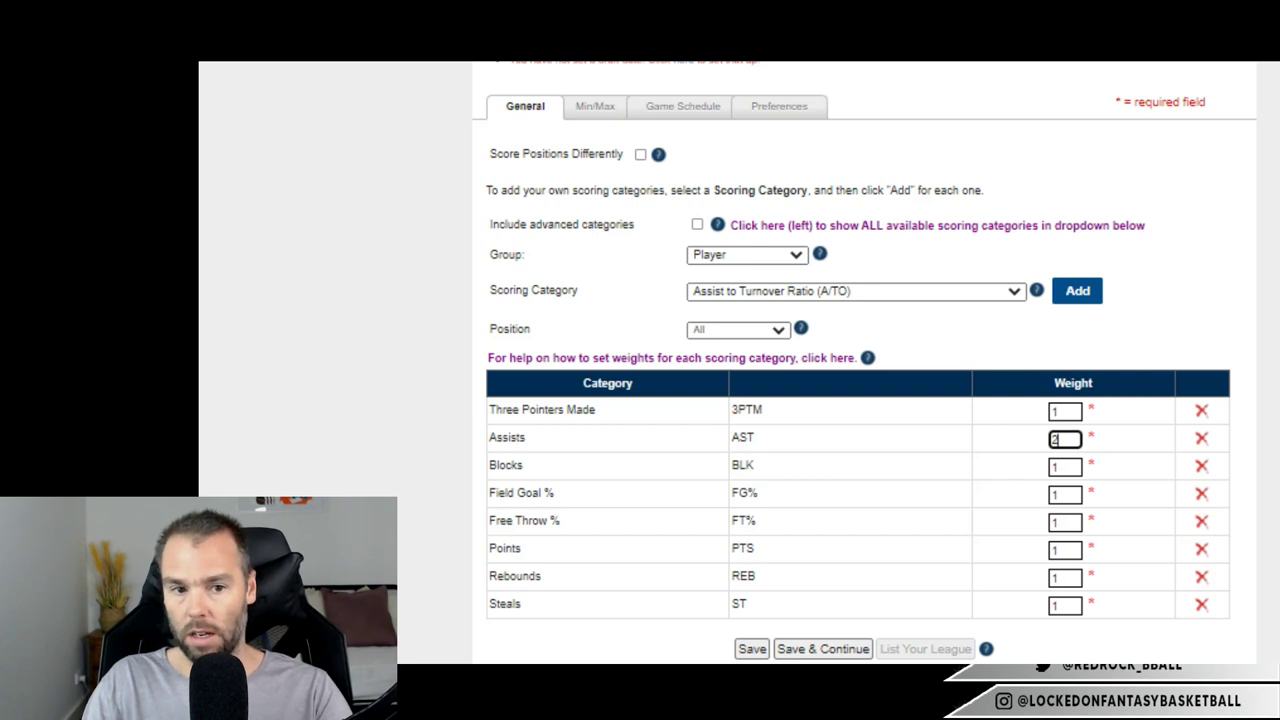
Include advanced categories in the scoring category choices and read the help about them.
left_click(747, 255)
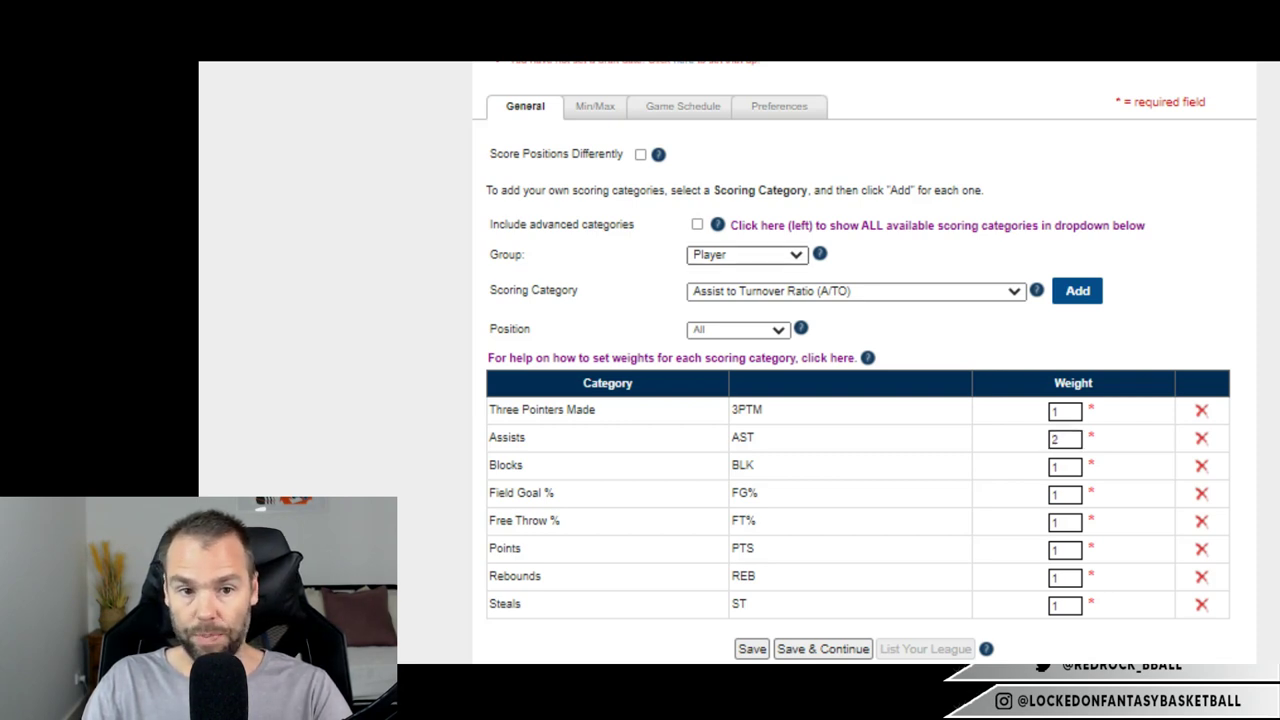
left_click(747, 255)
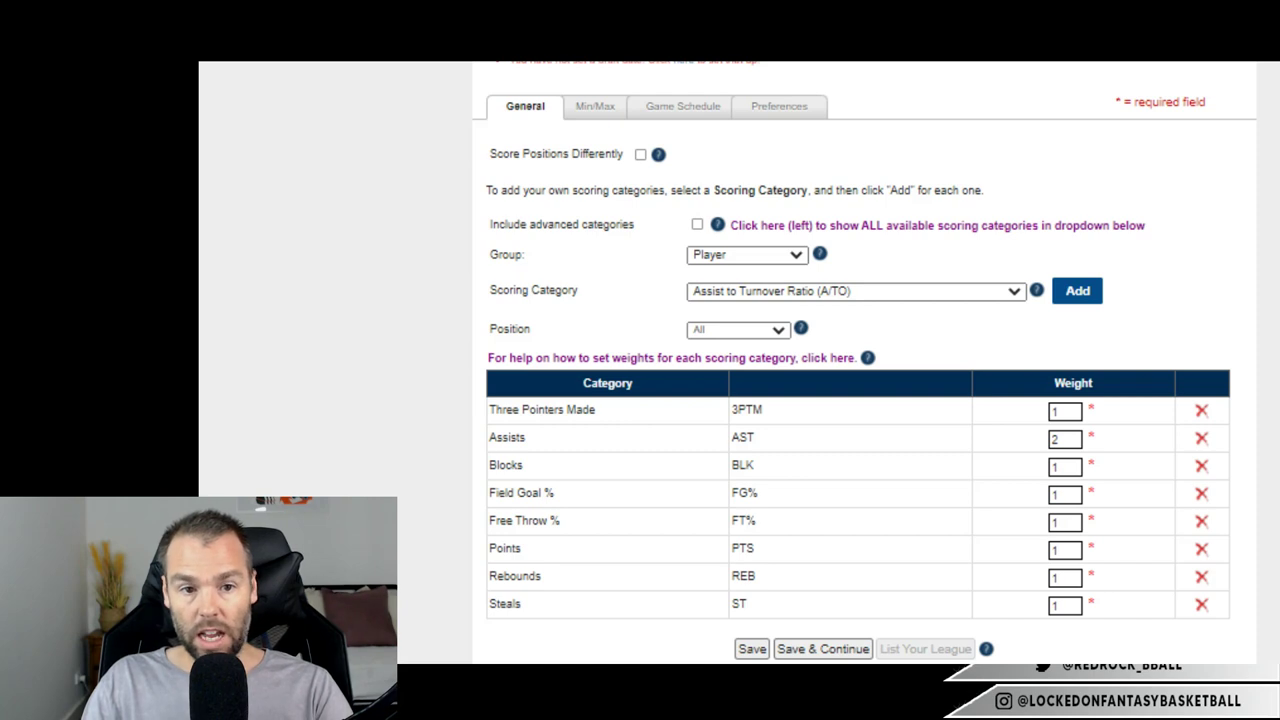
left_click(697, 224)
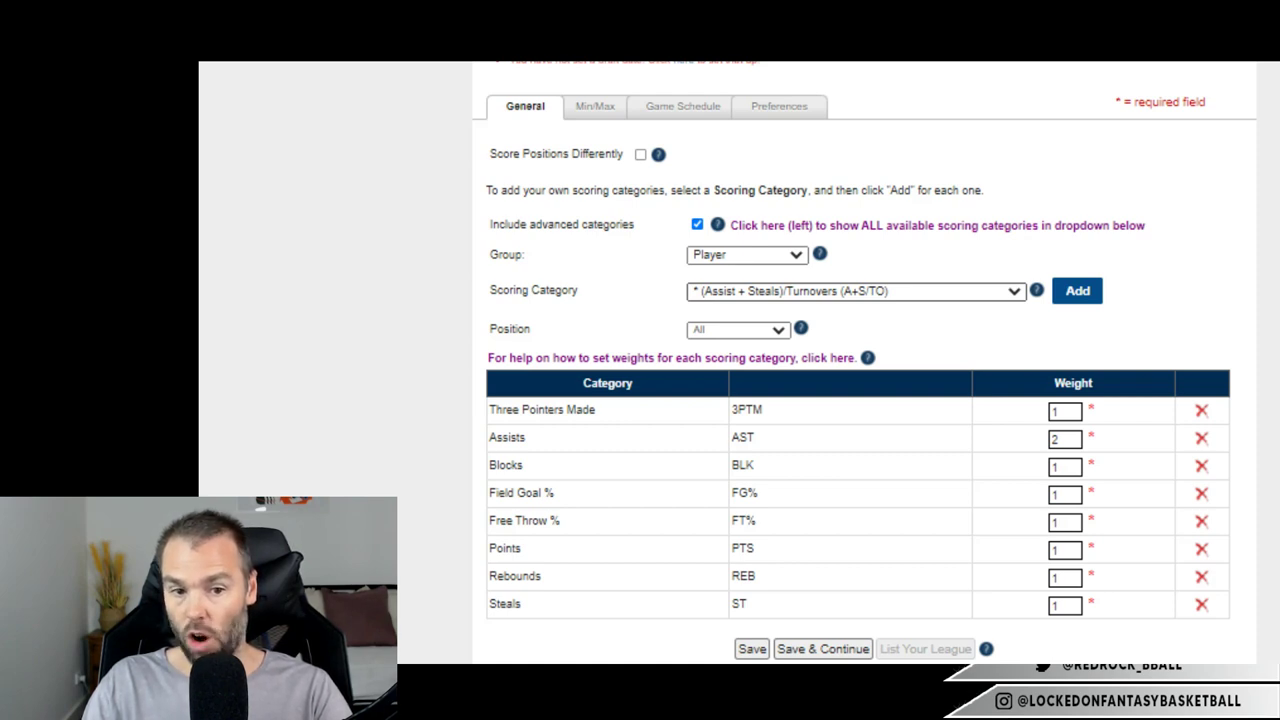
left_click(855, 291)
scroll(855, 362, "down", 1)
scroll(858, 360, "down", 1)
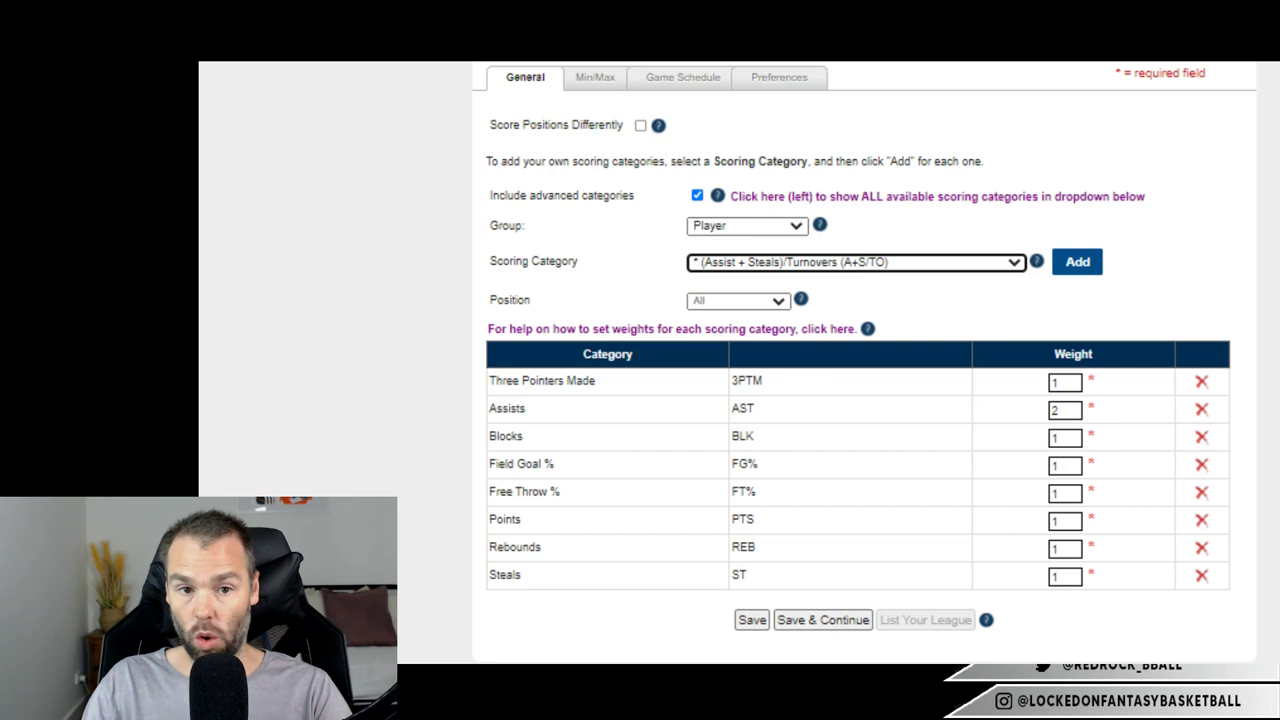
left_click(717, 195)
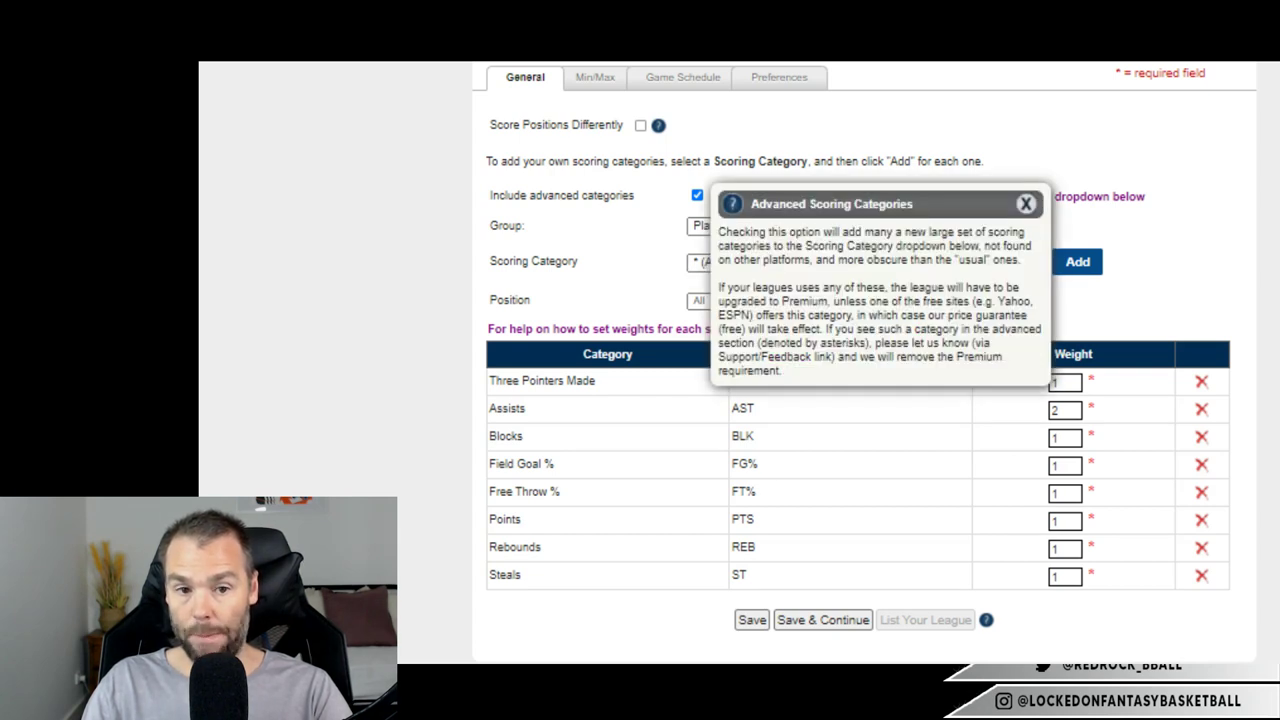
key("Escape")
Open the scoring Min/Max settings and set the maximum Games Played per scoring period to 38.
scroll(864, 362, "up", 3)
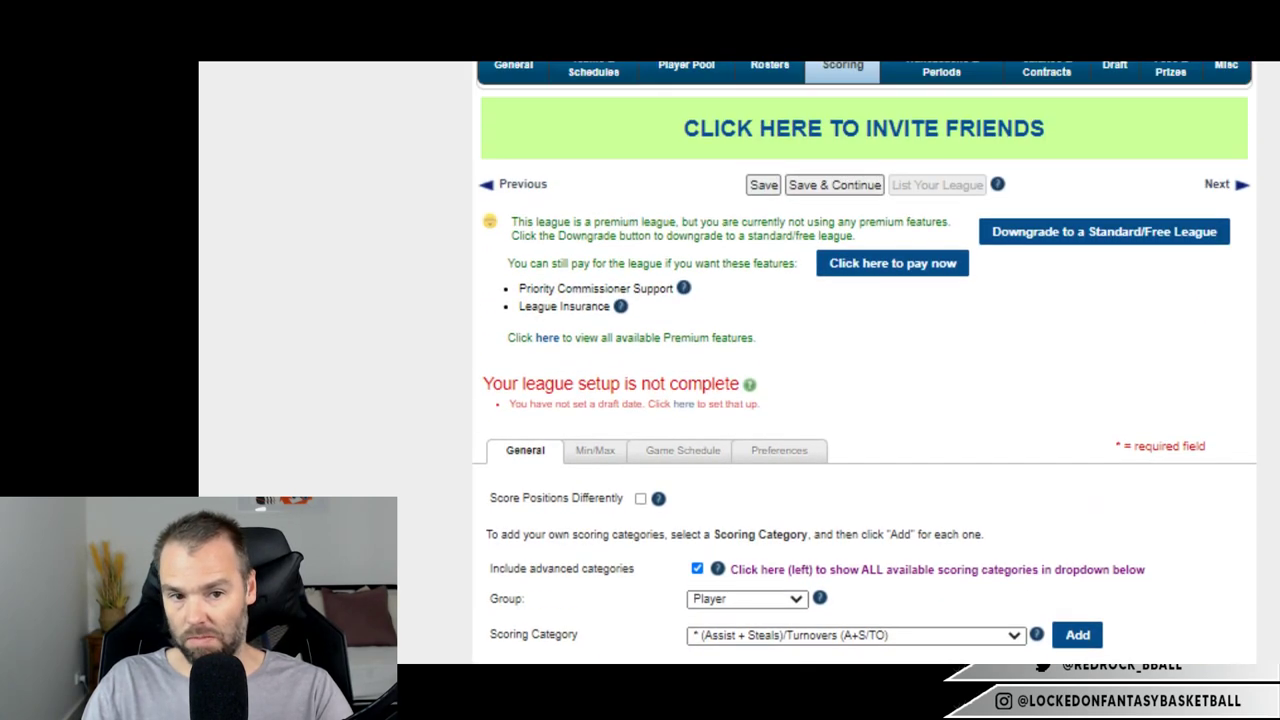
left_click(594, 454)
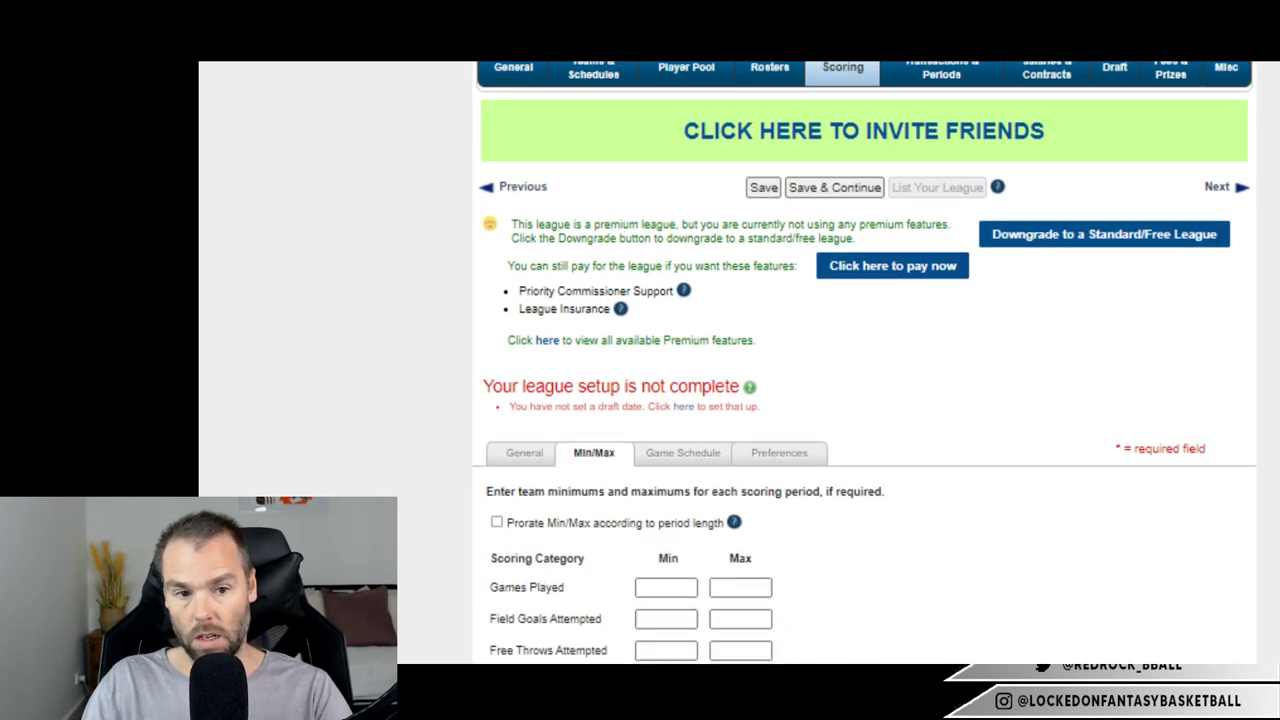
scroll(864, 363, "down", 3)
left_click(666, 338)
left_click(740, 338)
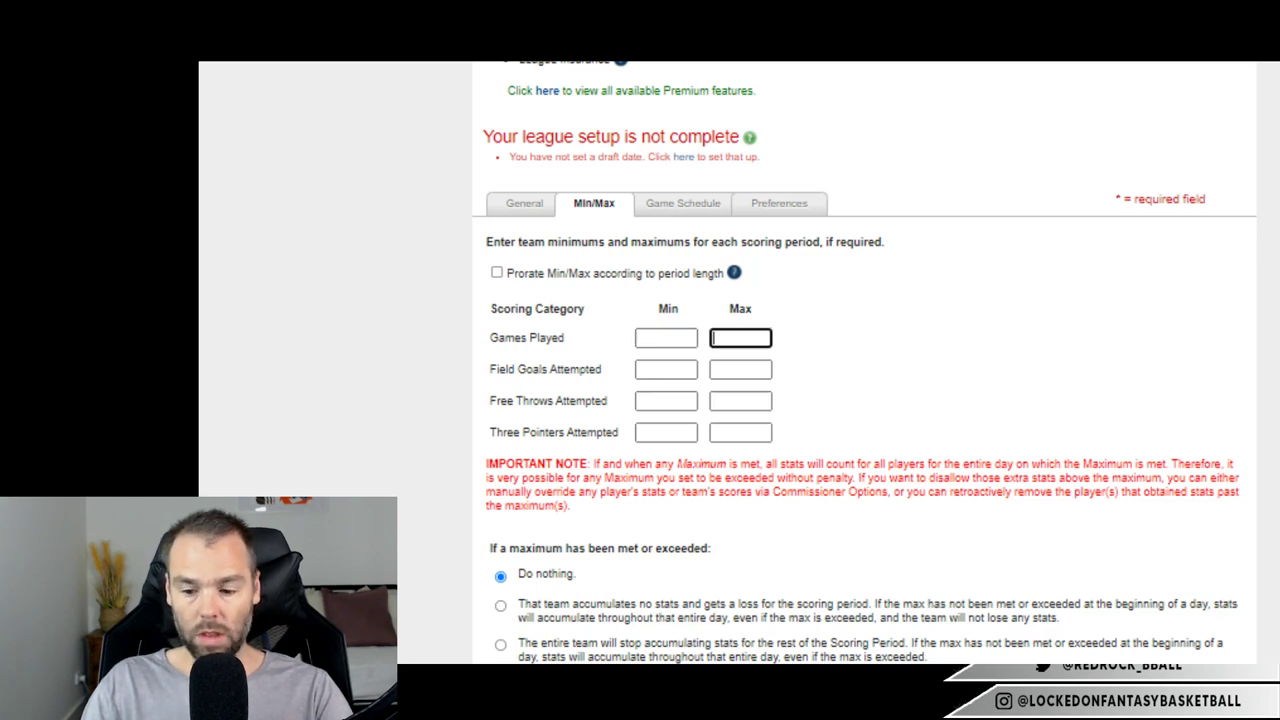
type("38")
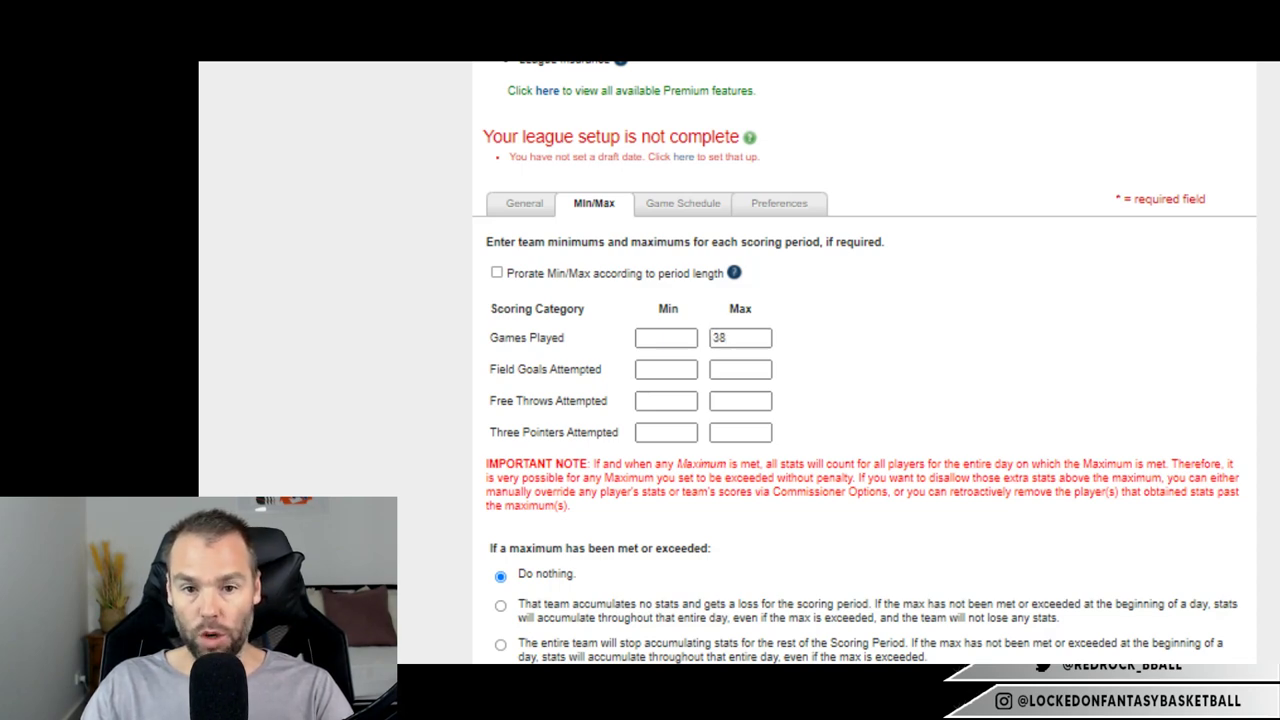
Set the maximum Games Played per scoring period to 30.
left_click(740, 338)
scroll(864, 362, "down", 1)
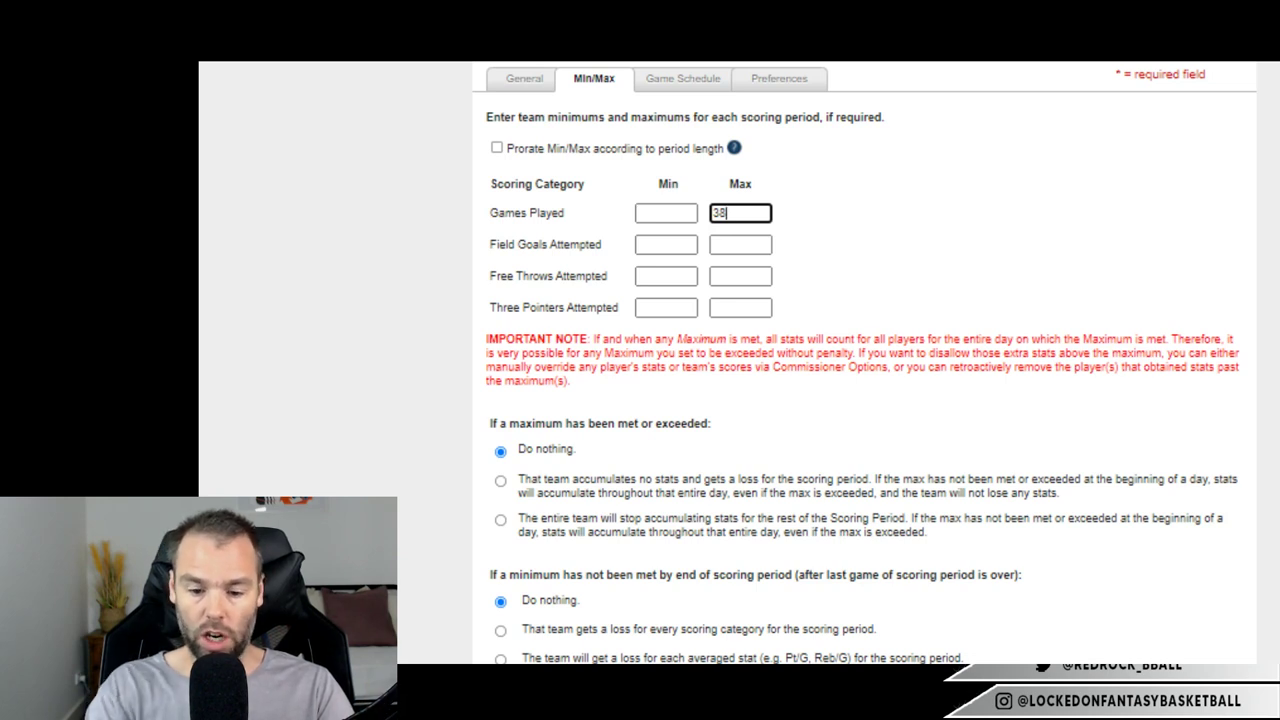
key("BackSpace")
type("0")
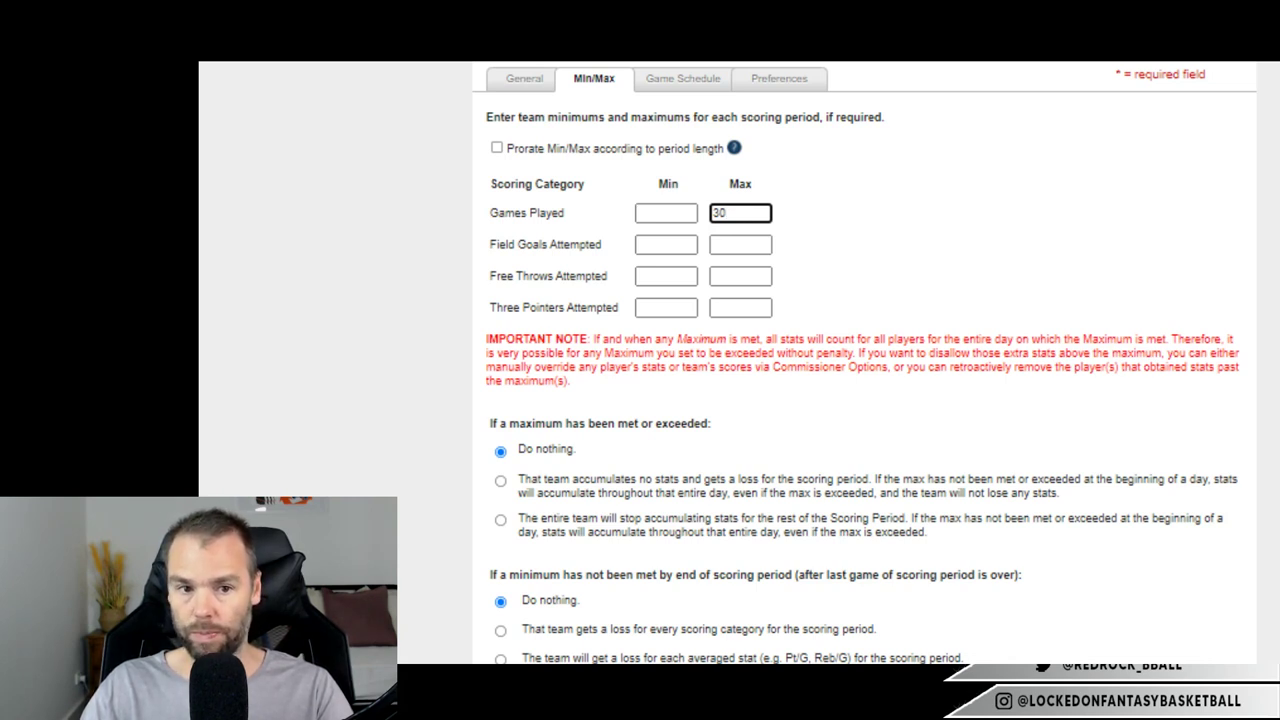
Set the maximum Games Played per scoring period to 45 and open the Field Goals Attempted minimum for editing.
left_click_drag(728, 213, 690, 213)
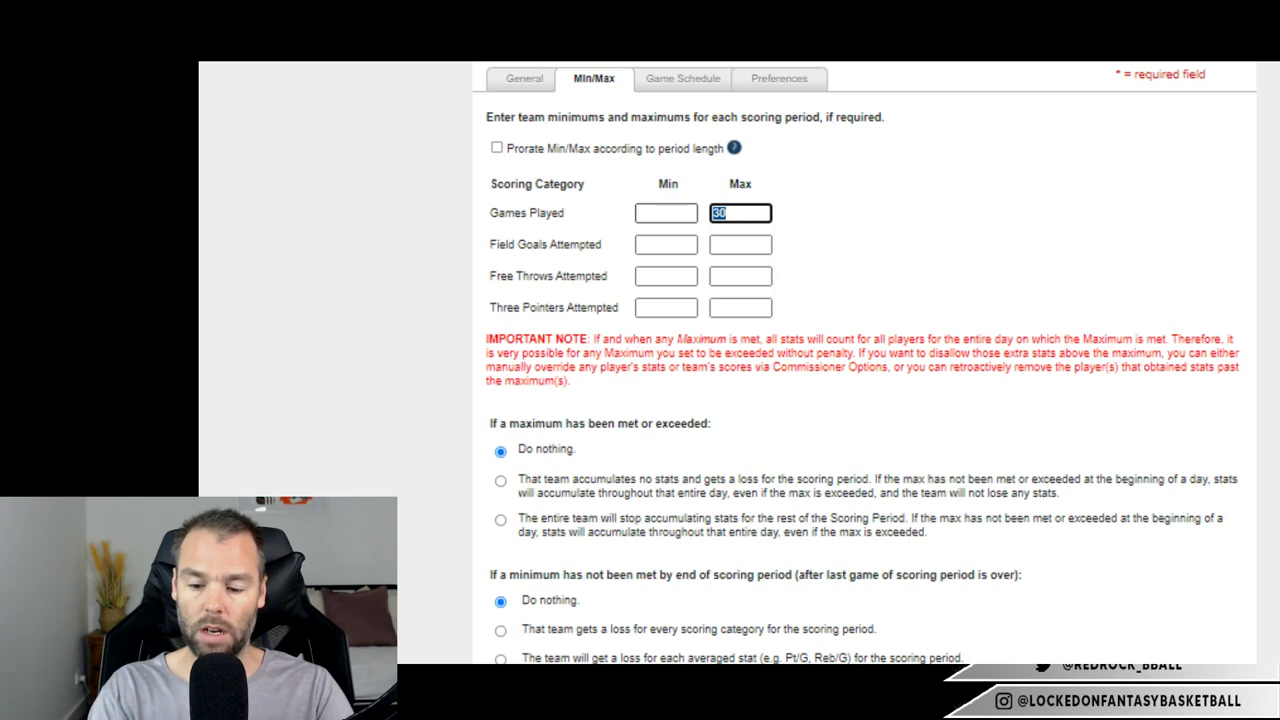
type("45")
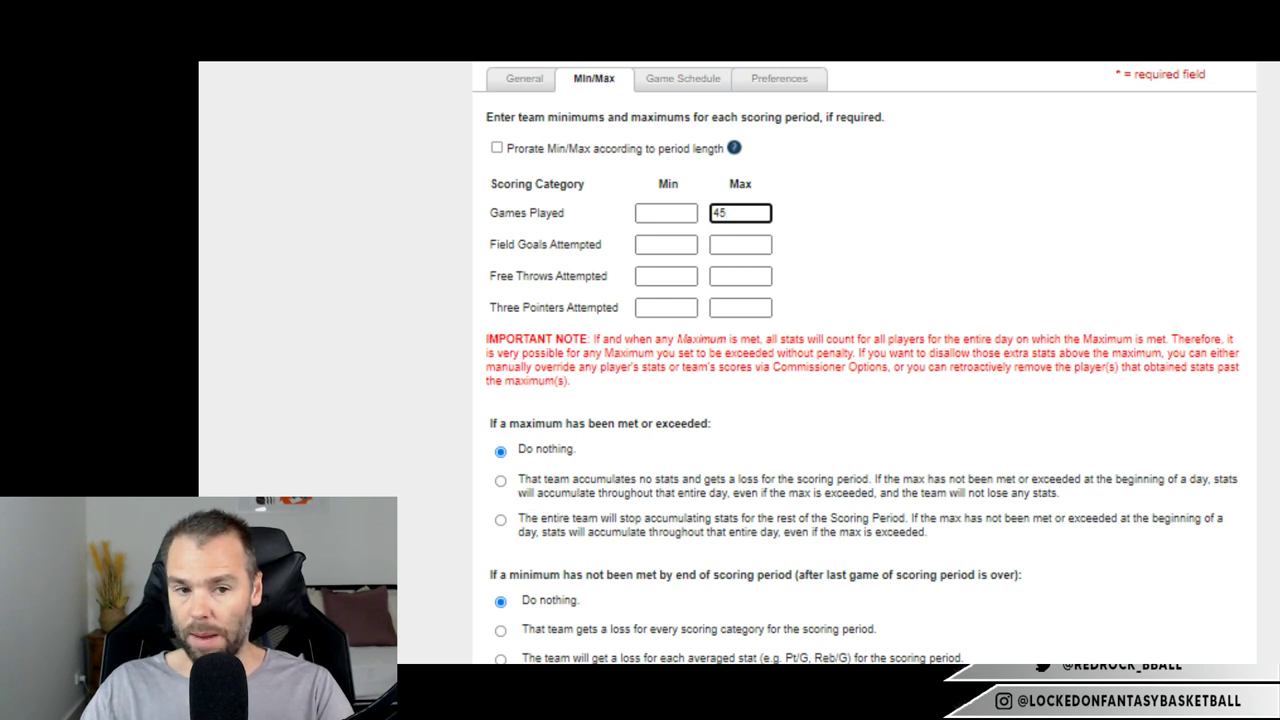
left_click(666, 244)
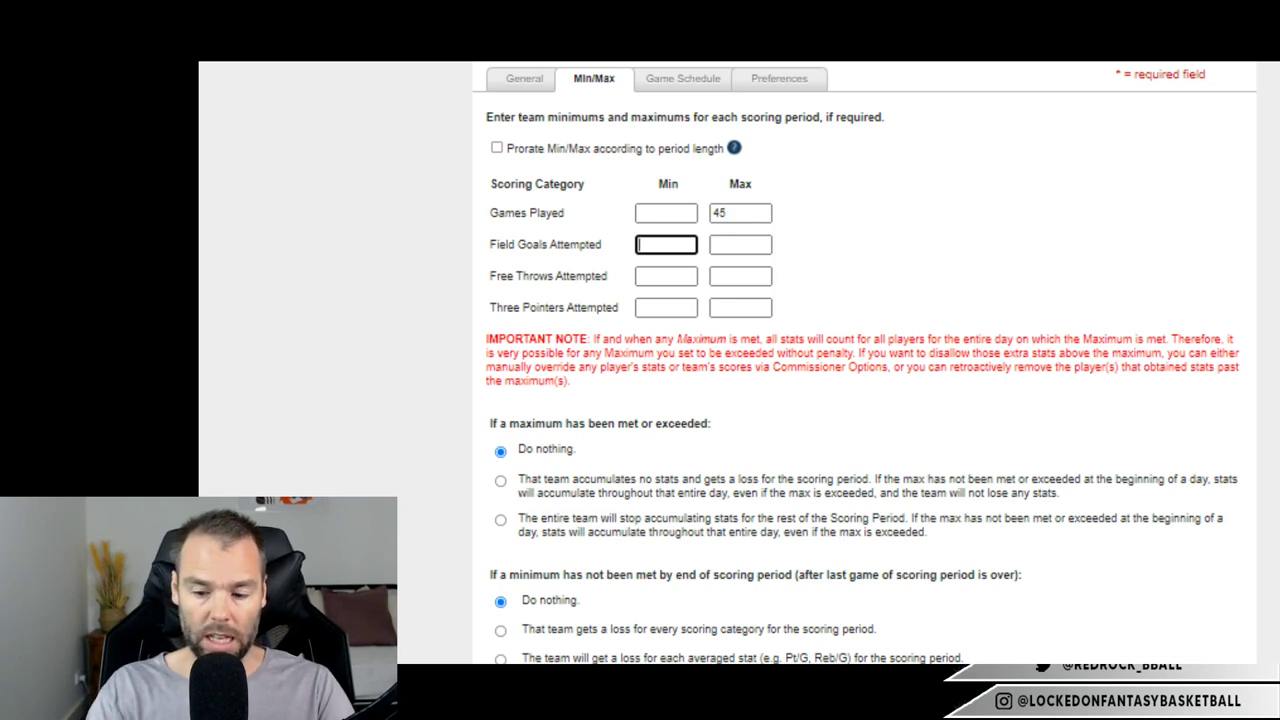
Set the minimum Field Goals Attempted per scoring period to 300.
type("300")
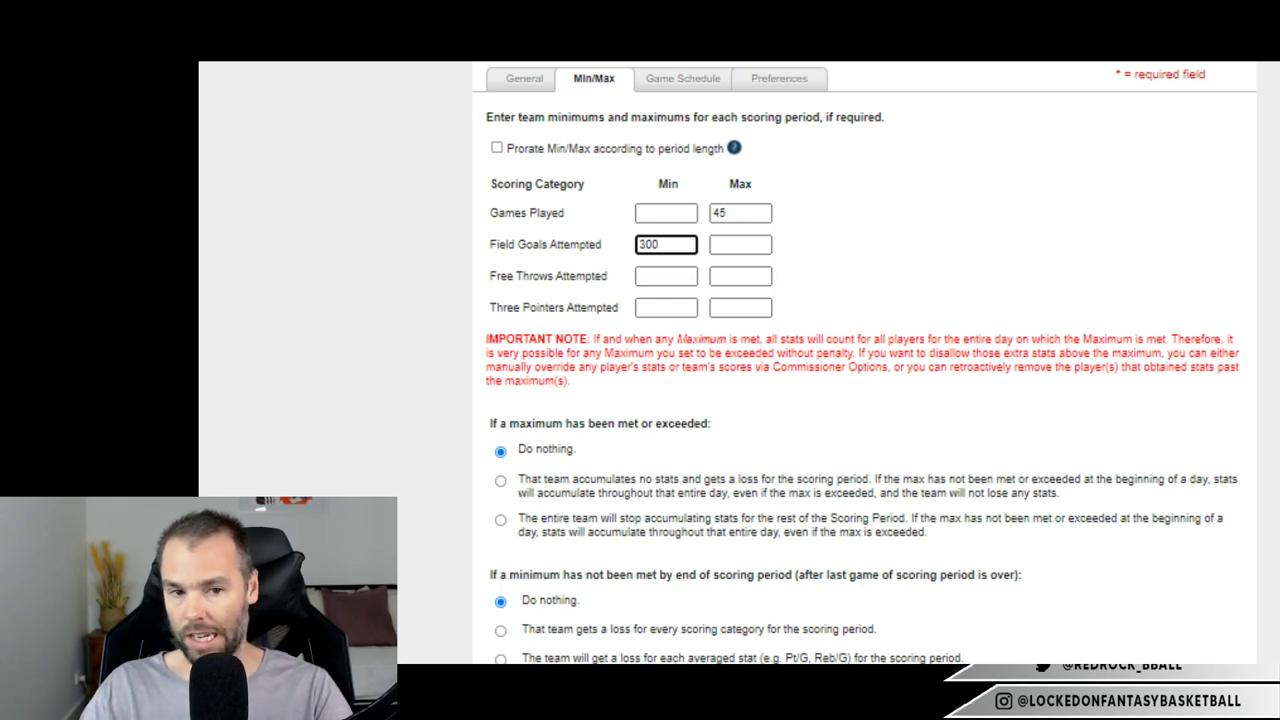
scroll(865, 360, "down", 3)
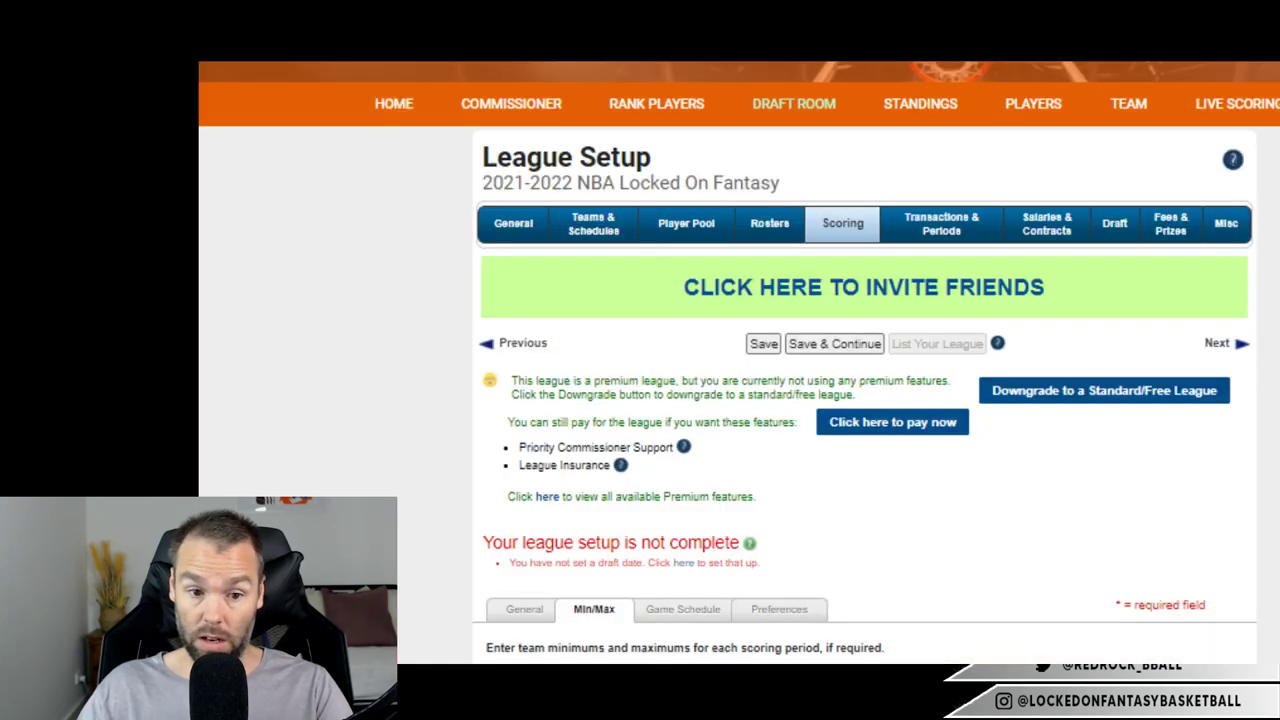
scroll(739, 362, "down", 4)
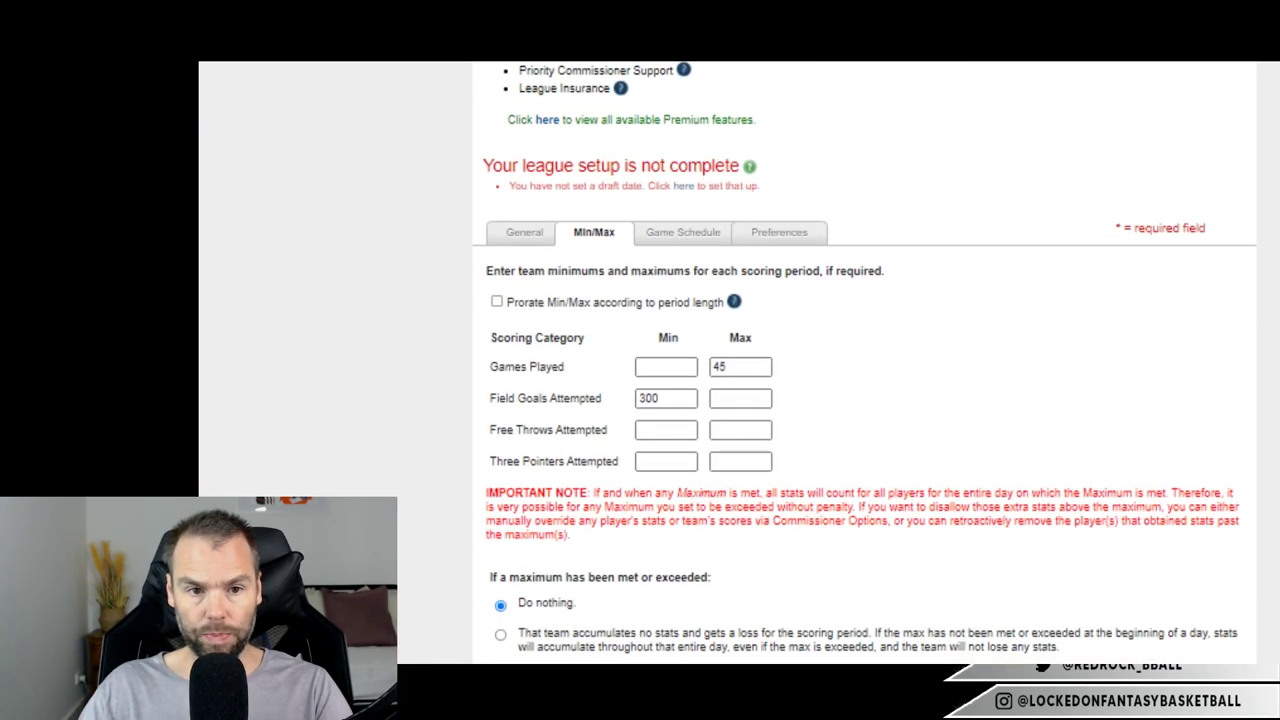
Review the scoring game schedule and stat correction preferences, and open the lineup and period settings under Transactions & Periods.
left_click(683, 231)
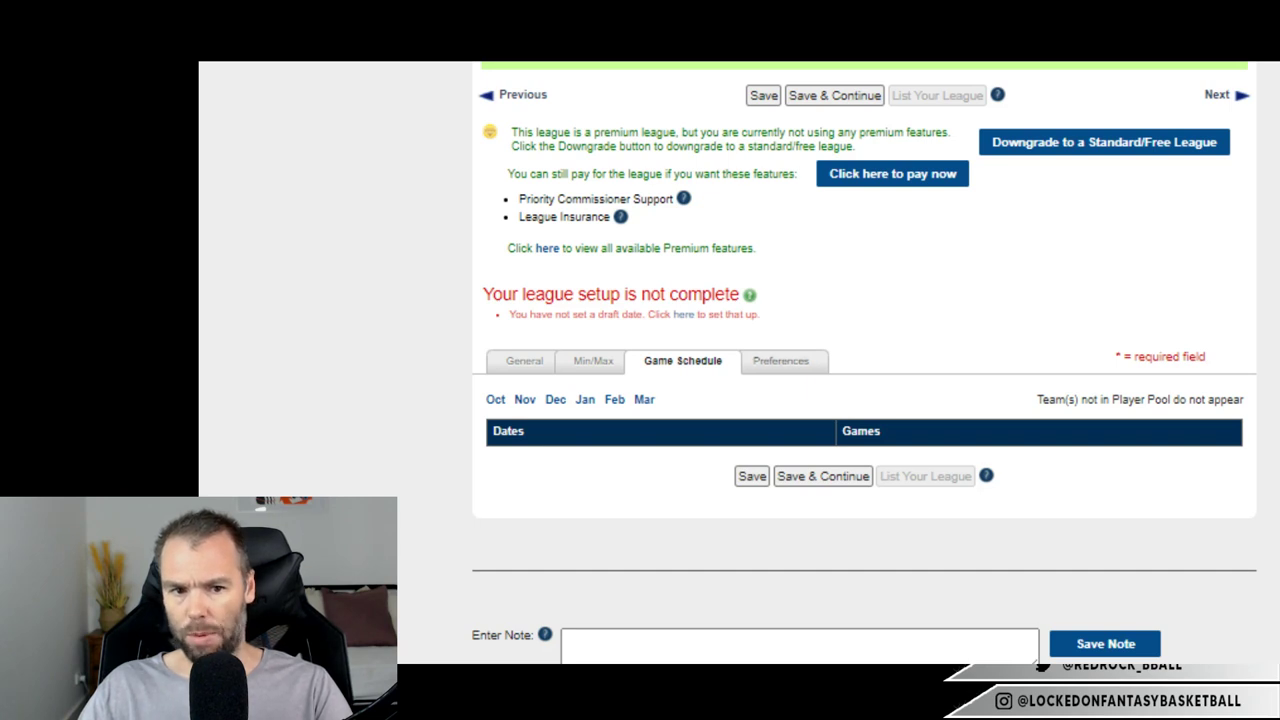
left_click(781, 360)
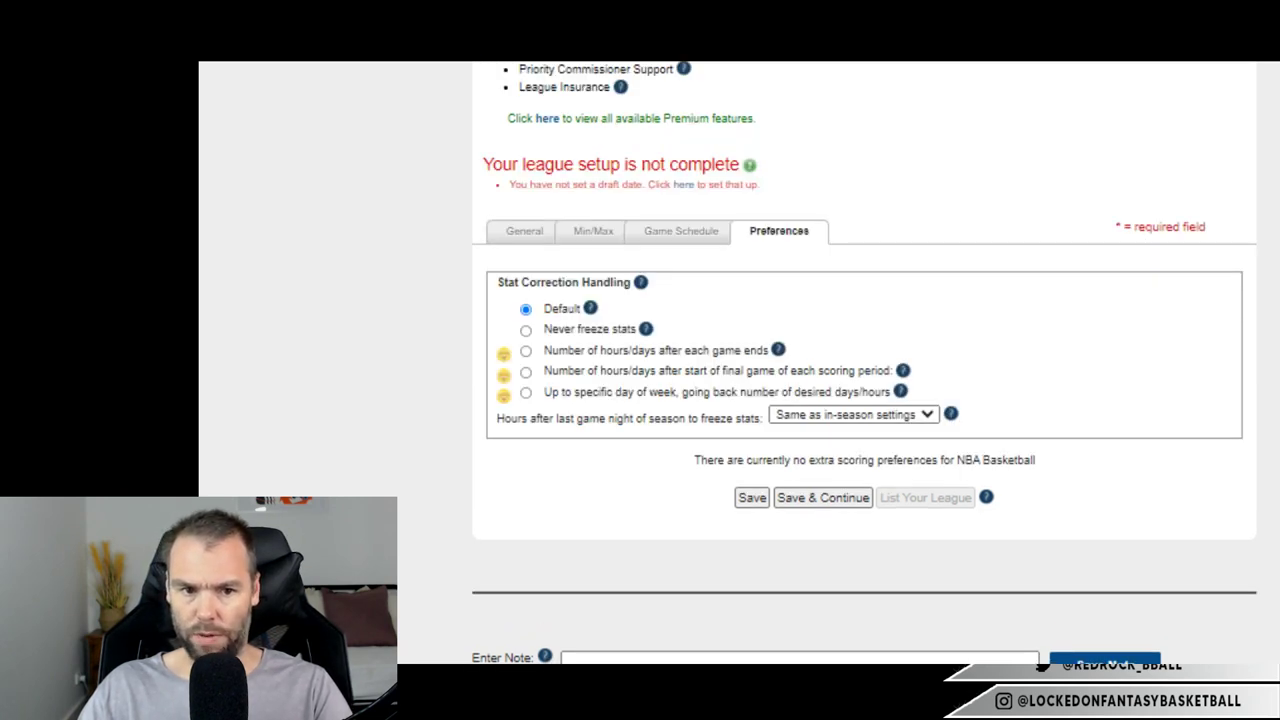
scroll(865, 362, "up", 1)
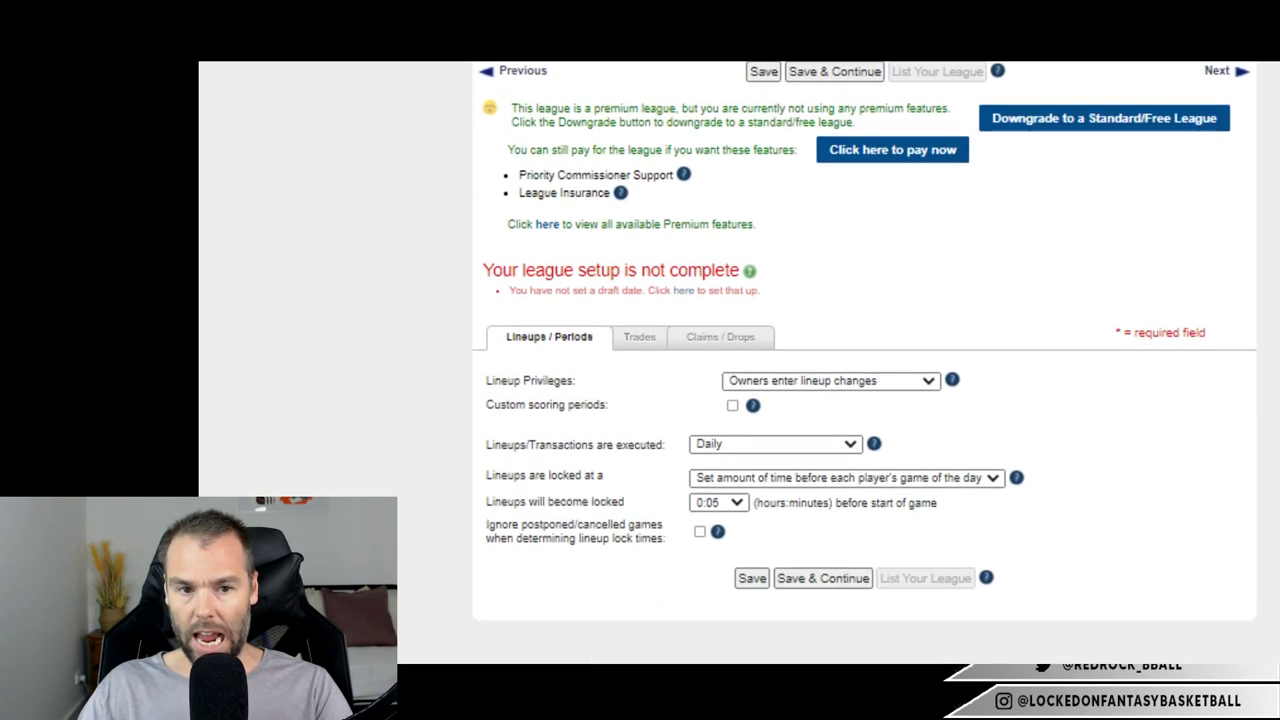
scroll(865, 362, "down", 3)
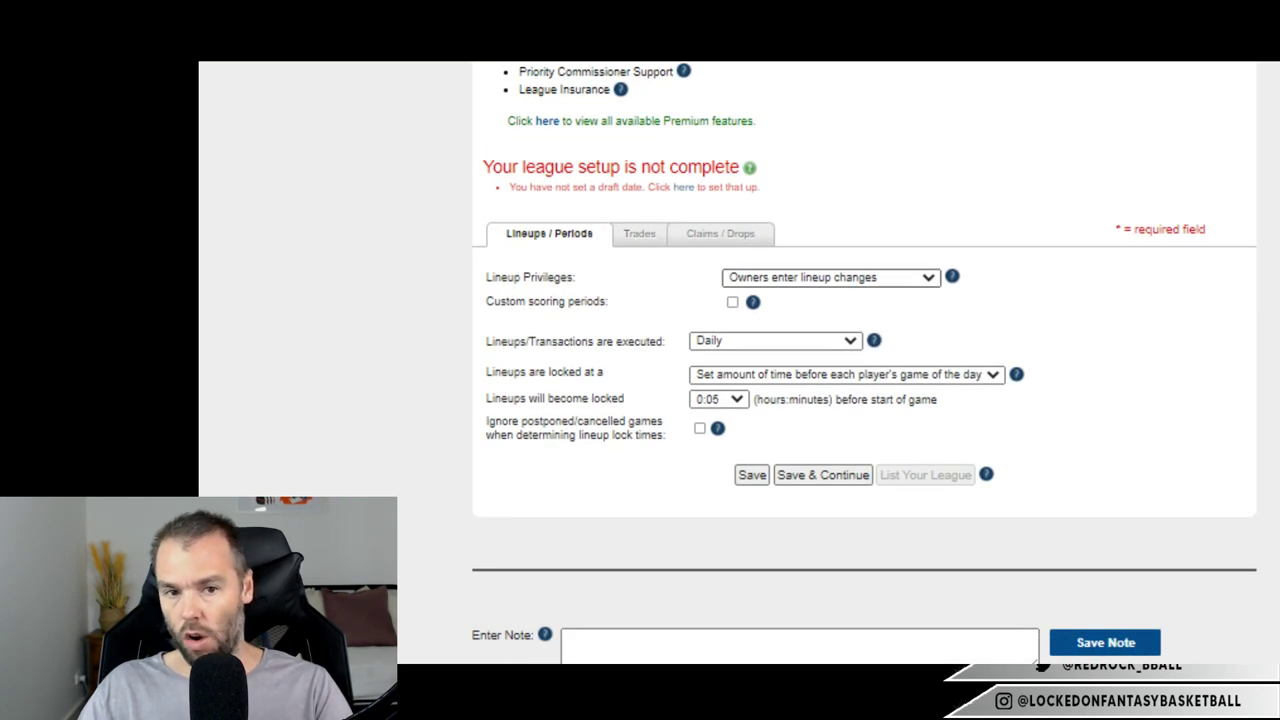
Check the lineup privileges, enable custom scoring periods to preview their options, and disable them again.
left_click(830, 277)
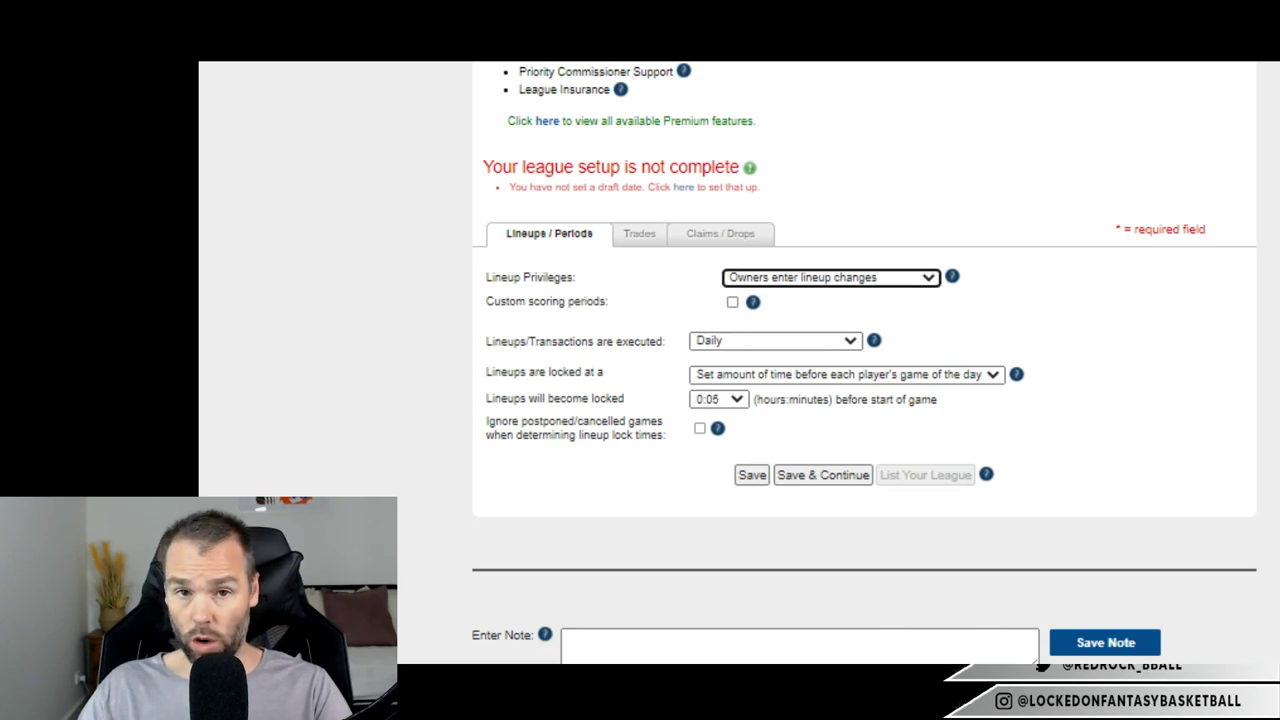
left_click(732, 301)
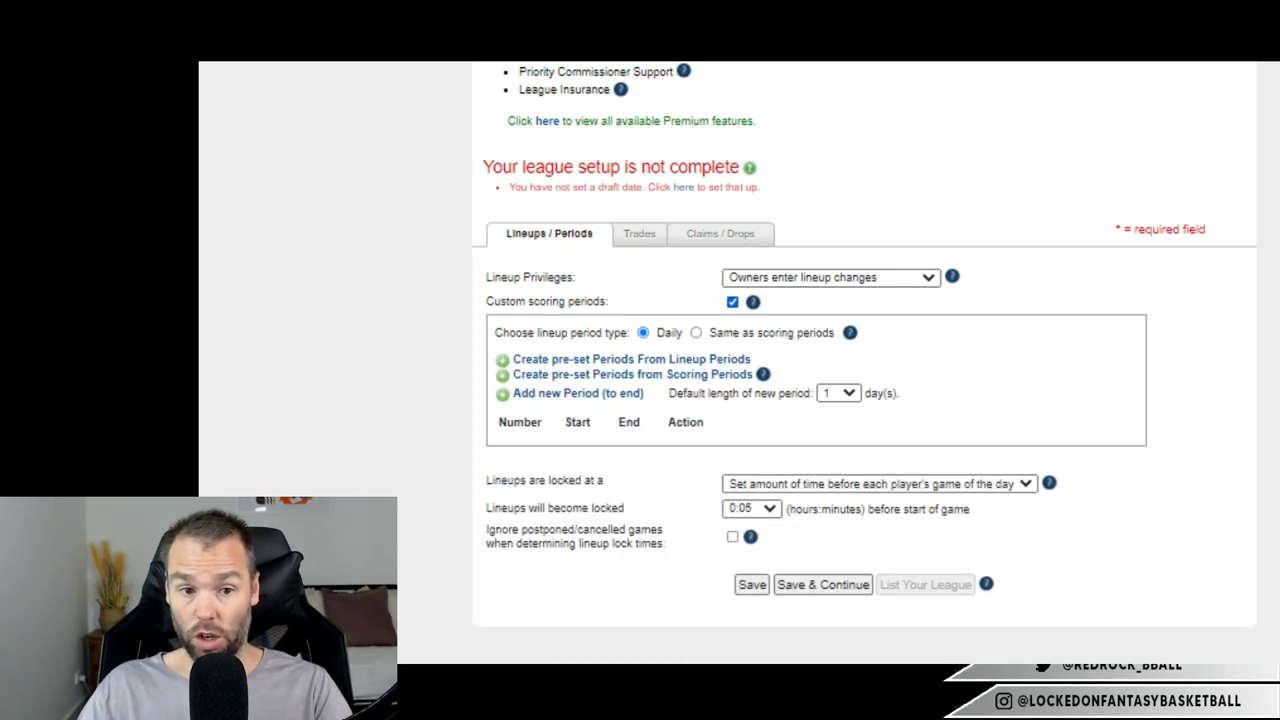
left_click(732, 301)
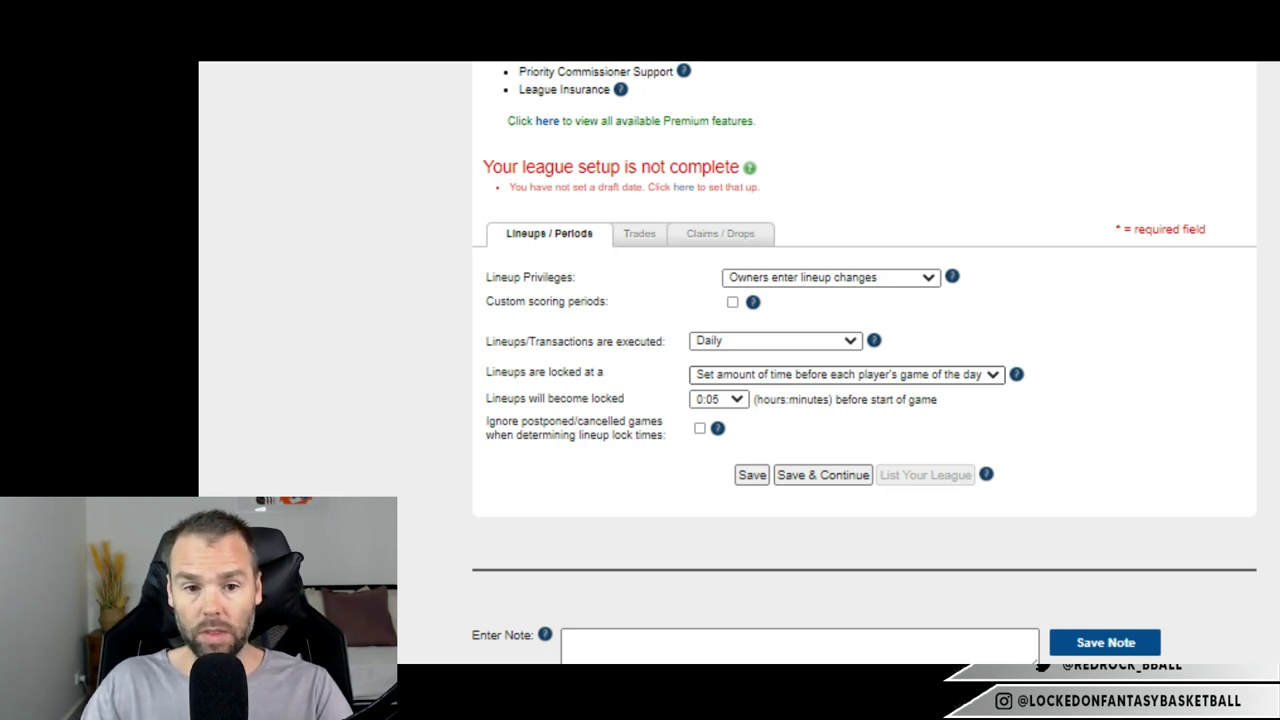
Lock lineups 0:05 before the 1st game of the day and ignore postponed/cancelled games when determining lock times.
left_click(845, 374)
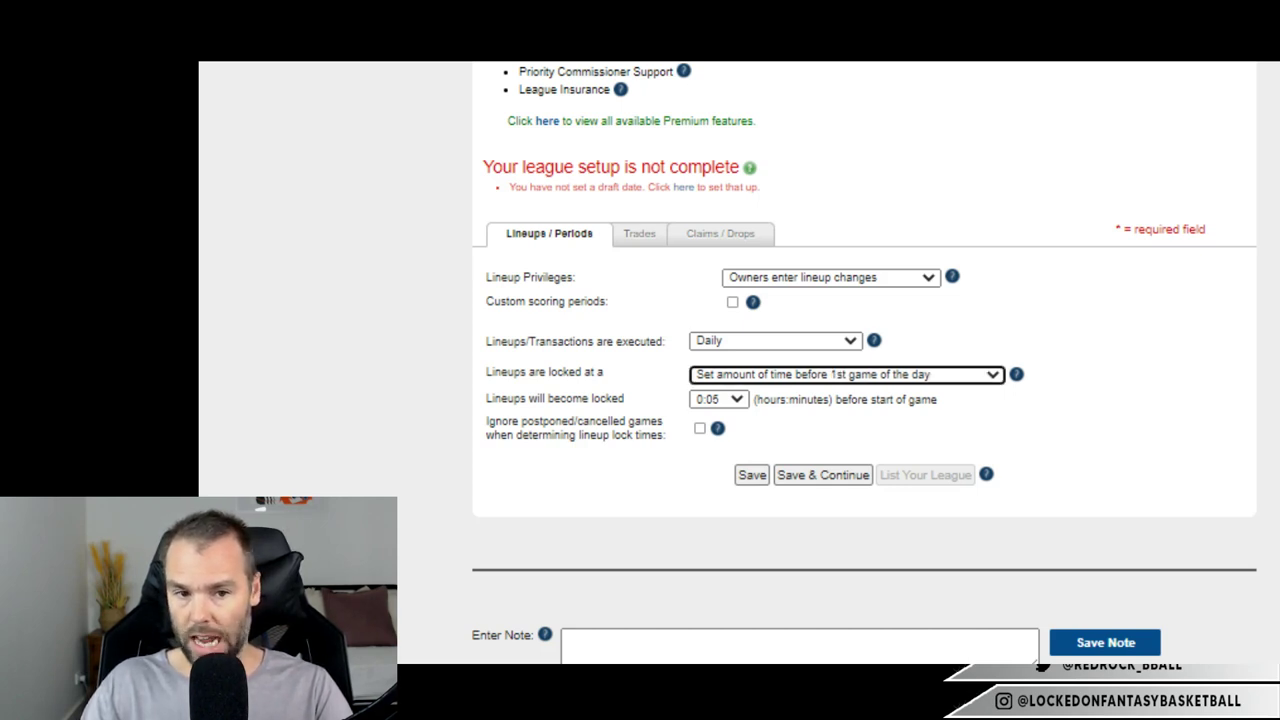
left_click(718, 399)
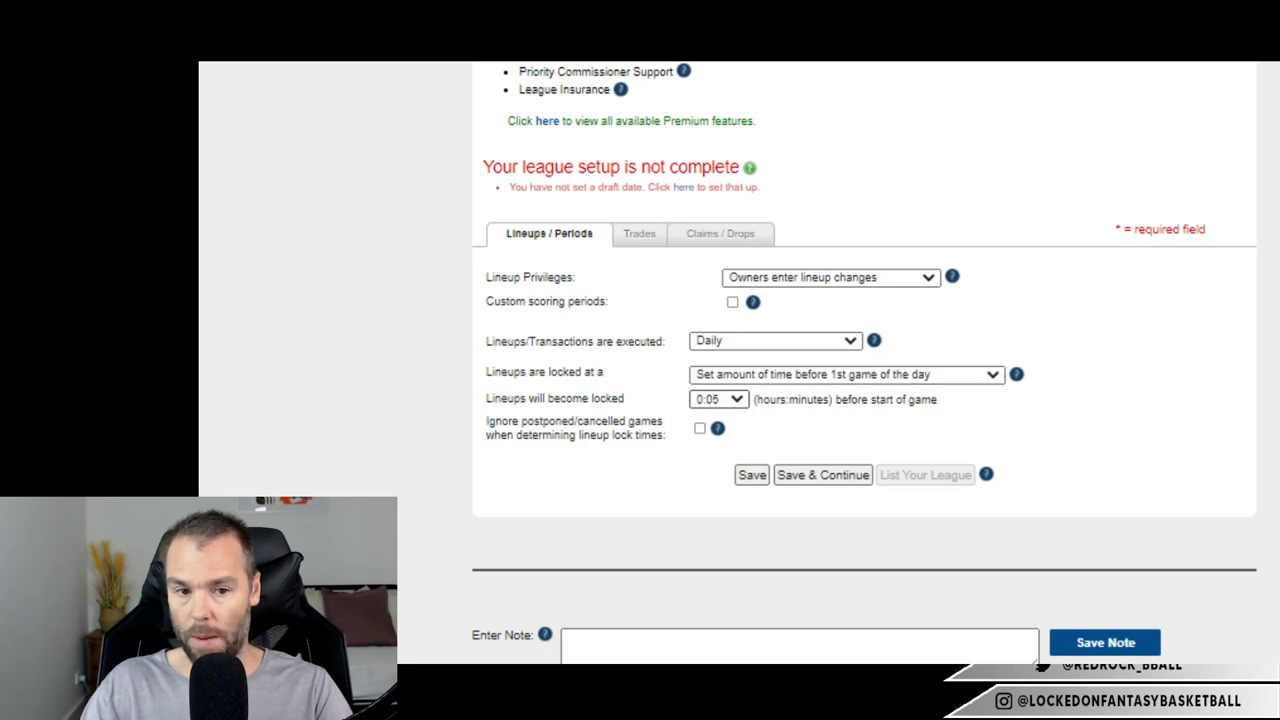
left_click(718, 399)
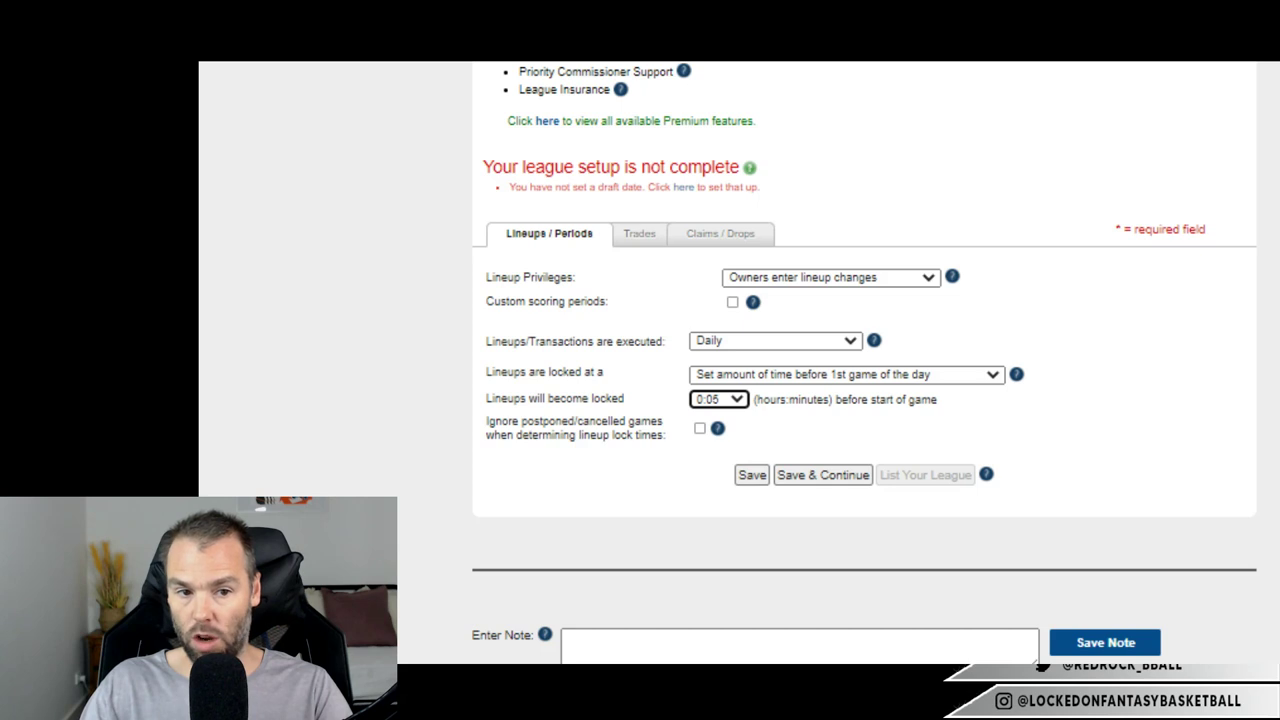
left_click(699, 428)
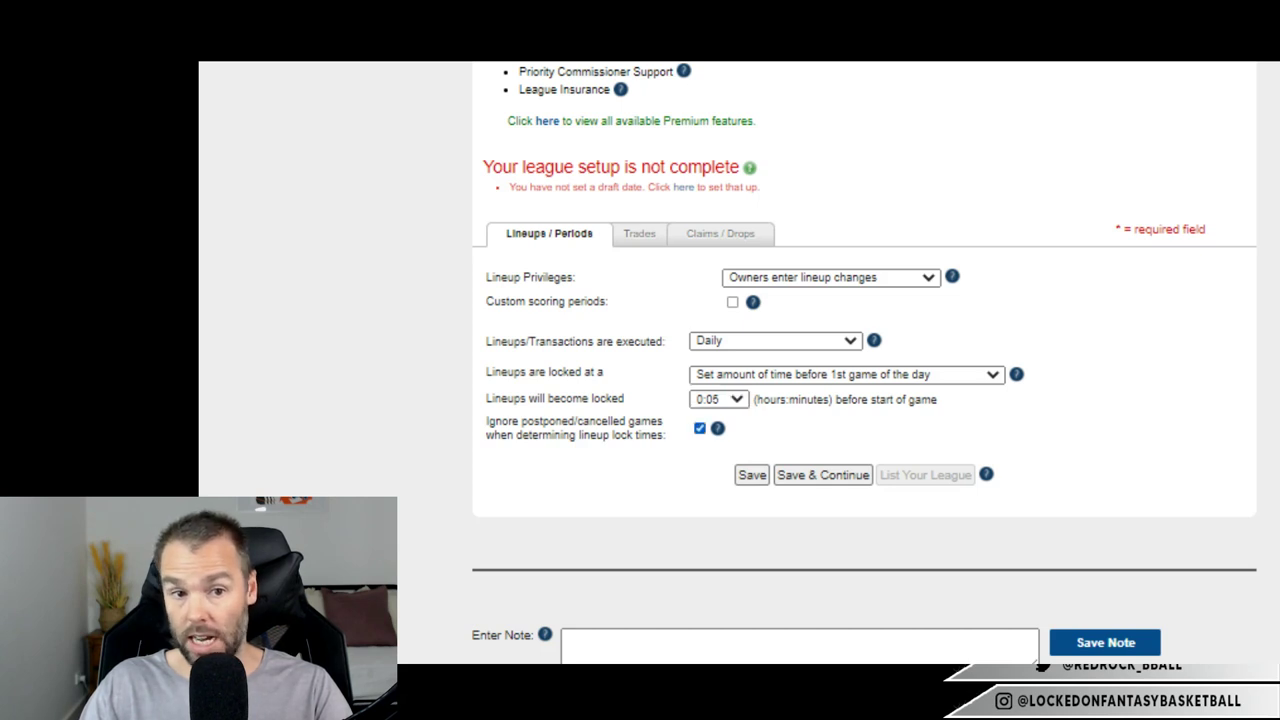
Open the trade settings and set the trade deadline date to 2022-01-27.
left_click(639, 233)
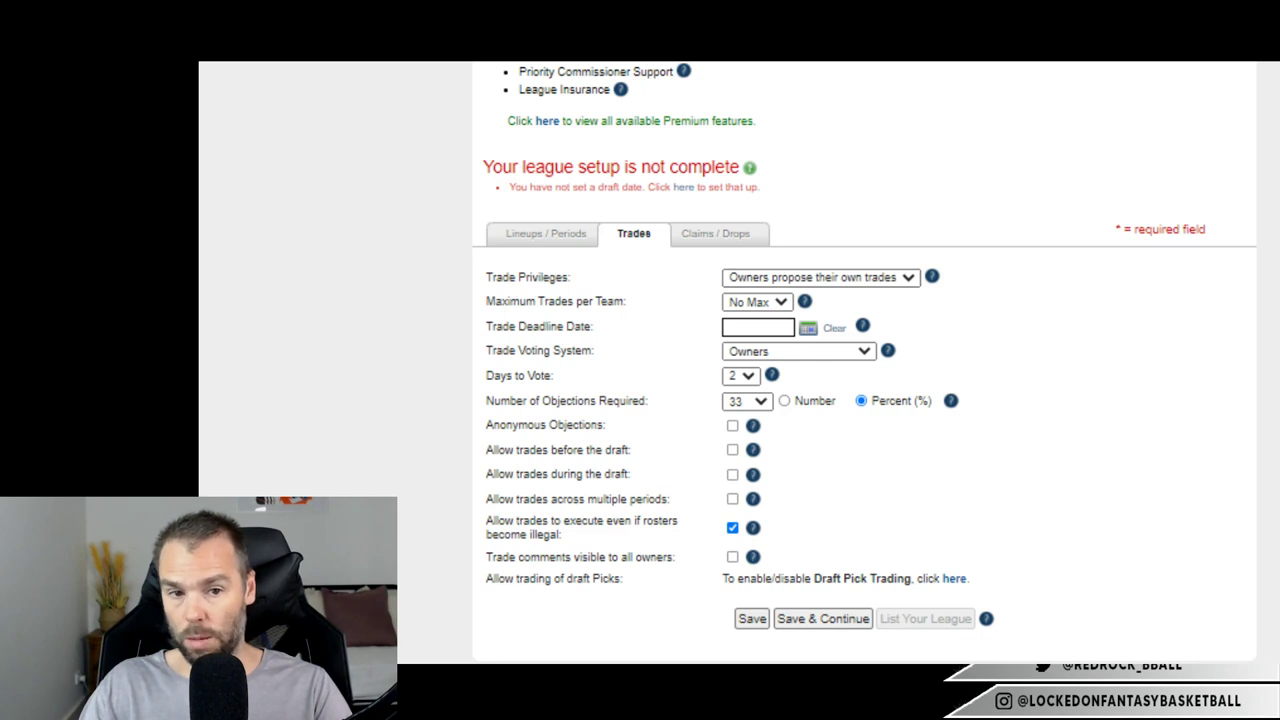
scroll(800, 351, "down", 1)
scroll(865, 360, "down", 1)
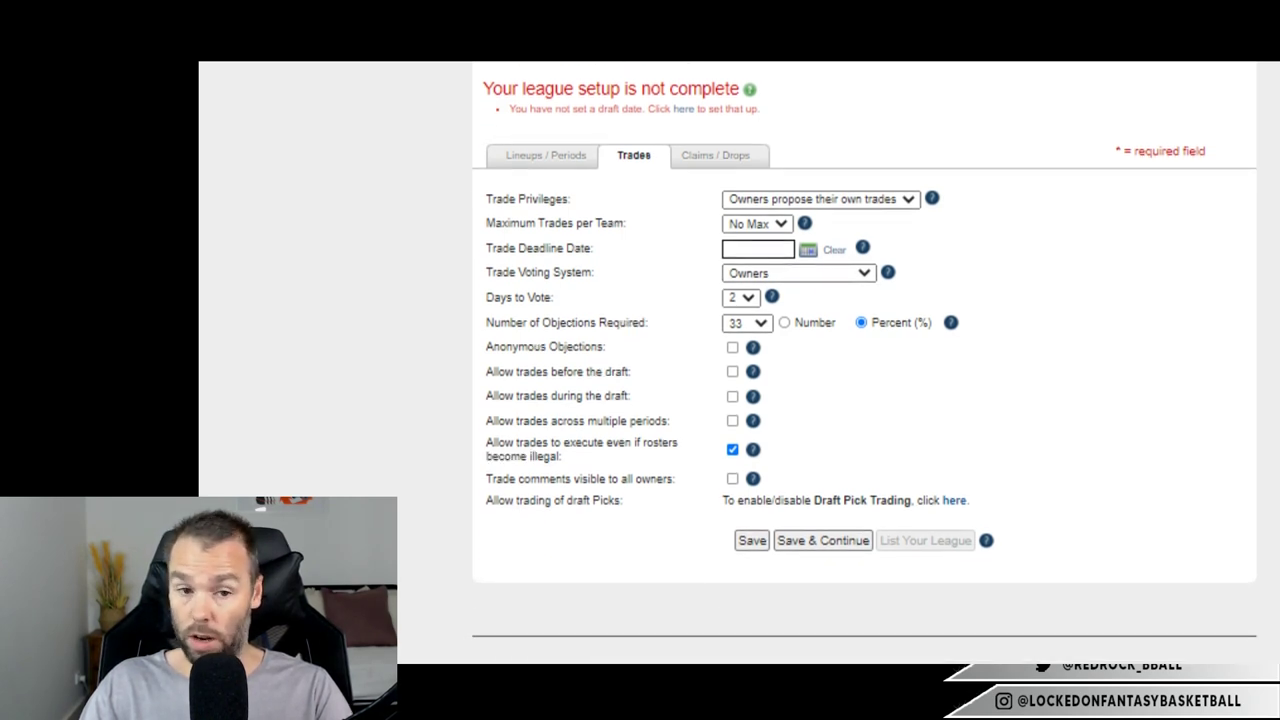
left_click(808, 249)
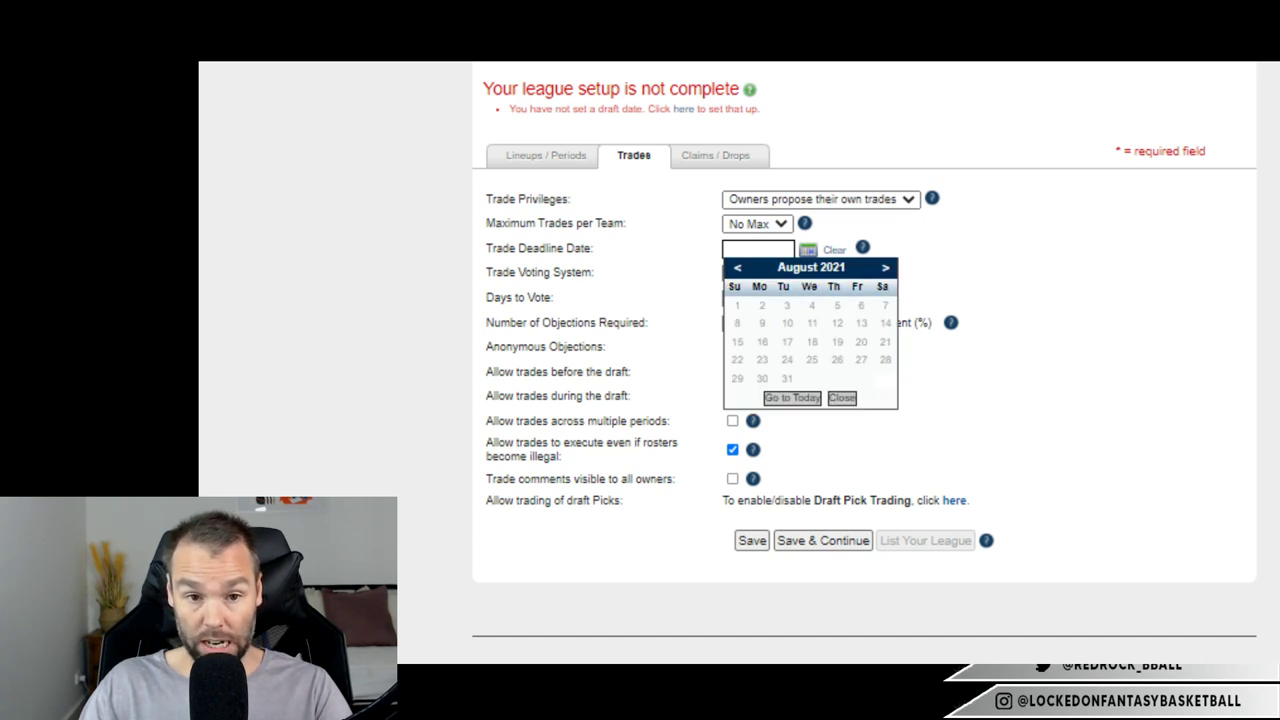
left_click(885, 267)
left_click(885, 267)
left_click(885, 267)
left_click(885, 267)
left_click(885, 267)
left_click(837, 378)
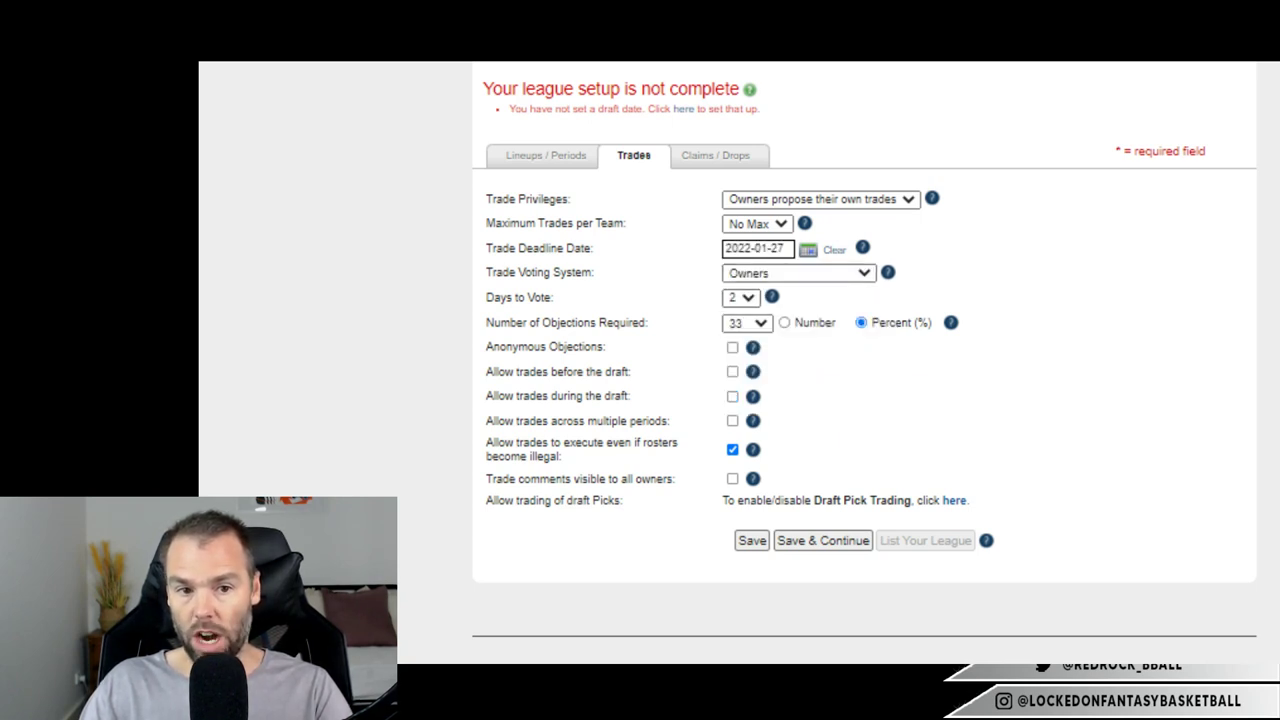
Set the trade voting system to Commissioner and allow trades both before and during the draft.
left_click(798, 273)
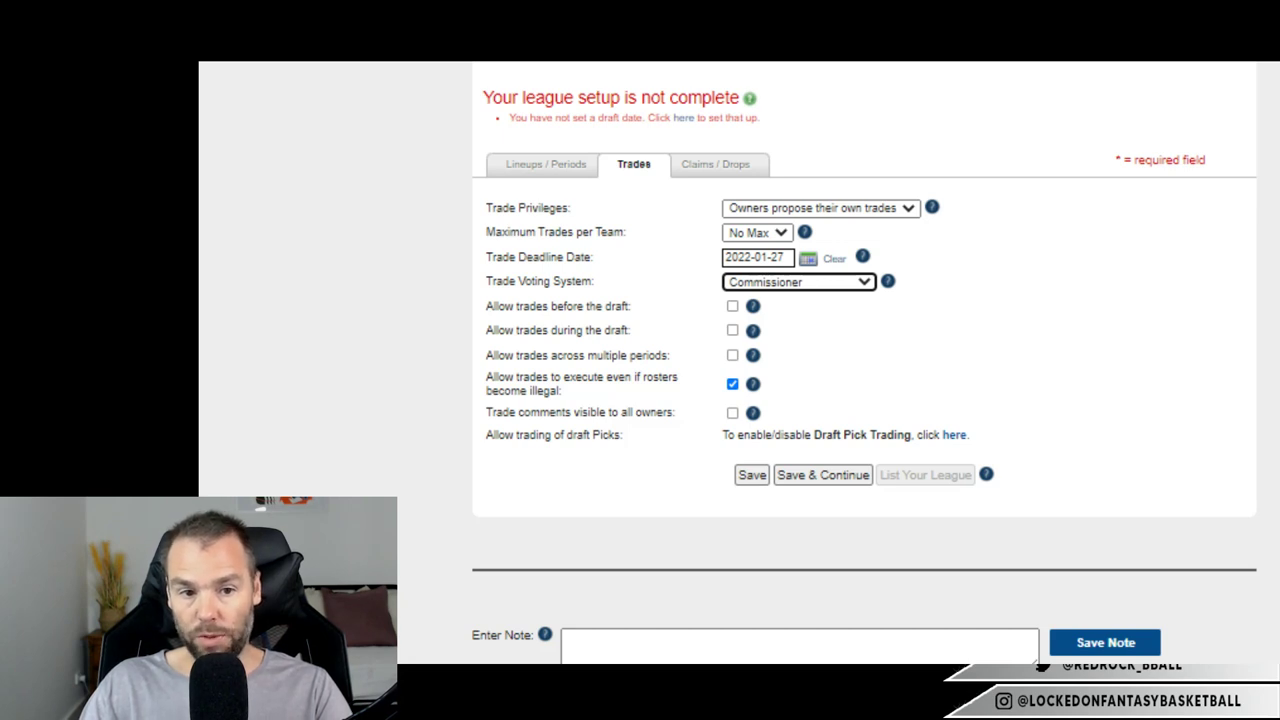
key("Tab")
key("space")
key("Tab")
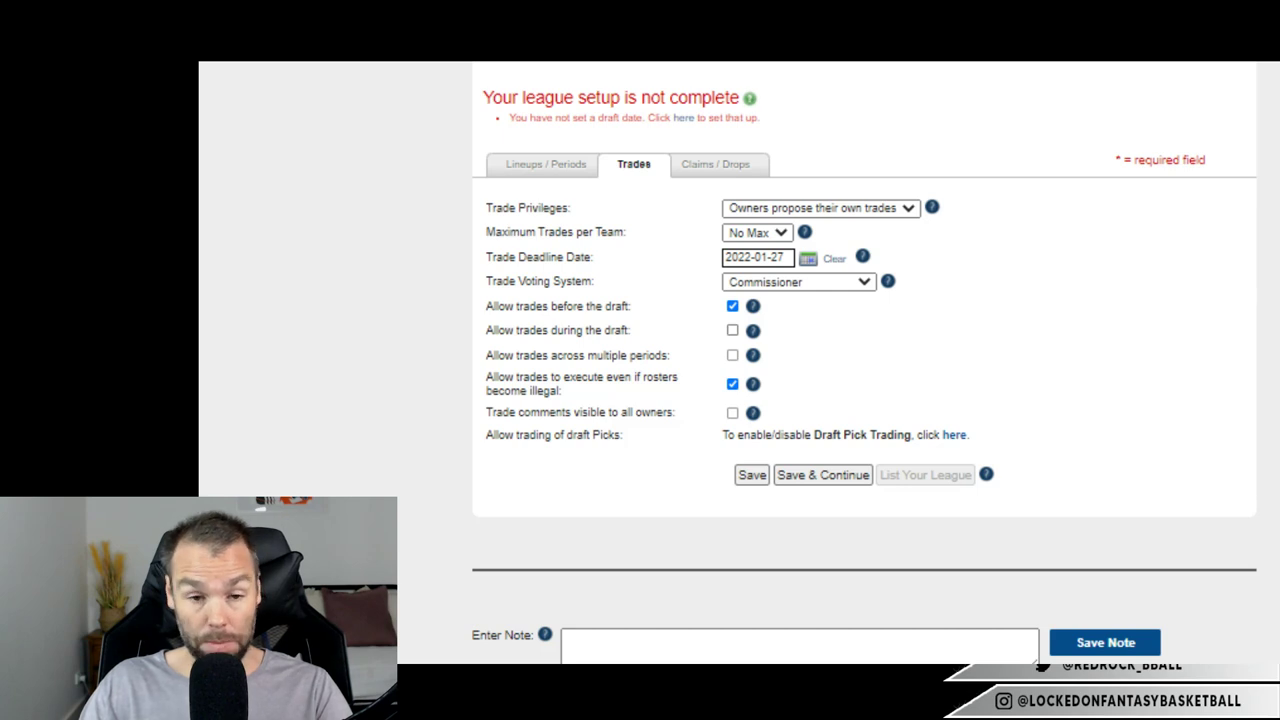
key("space")
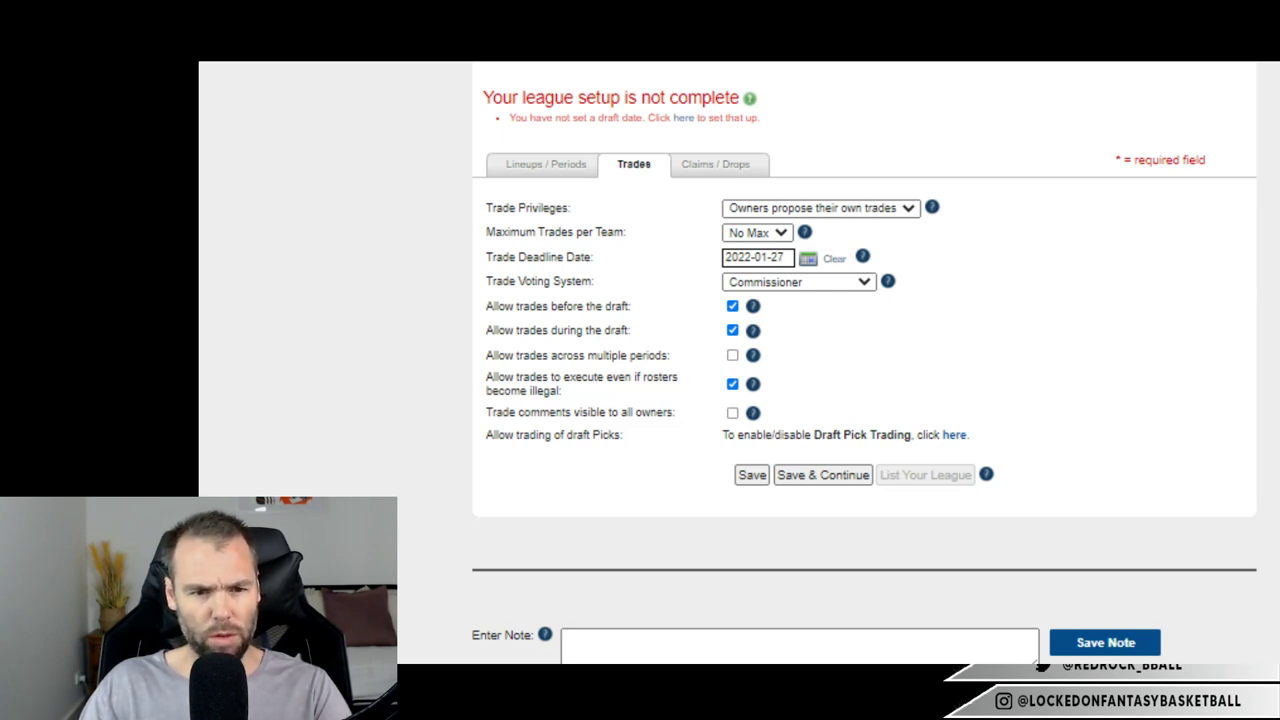
Read the help on trades across multiple periods and disallow trades from executing when rosters become illegal.
left_click(753, 355)
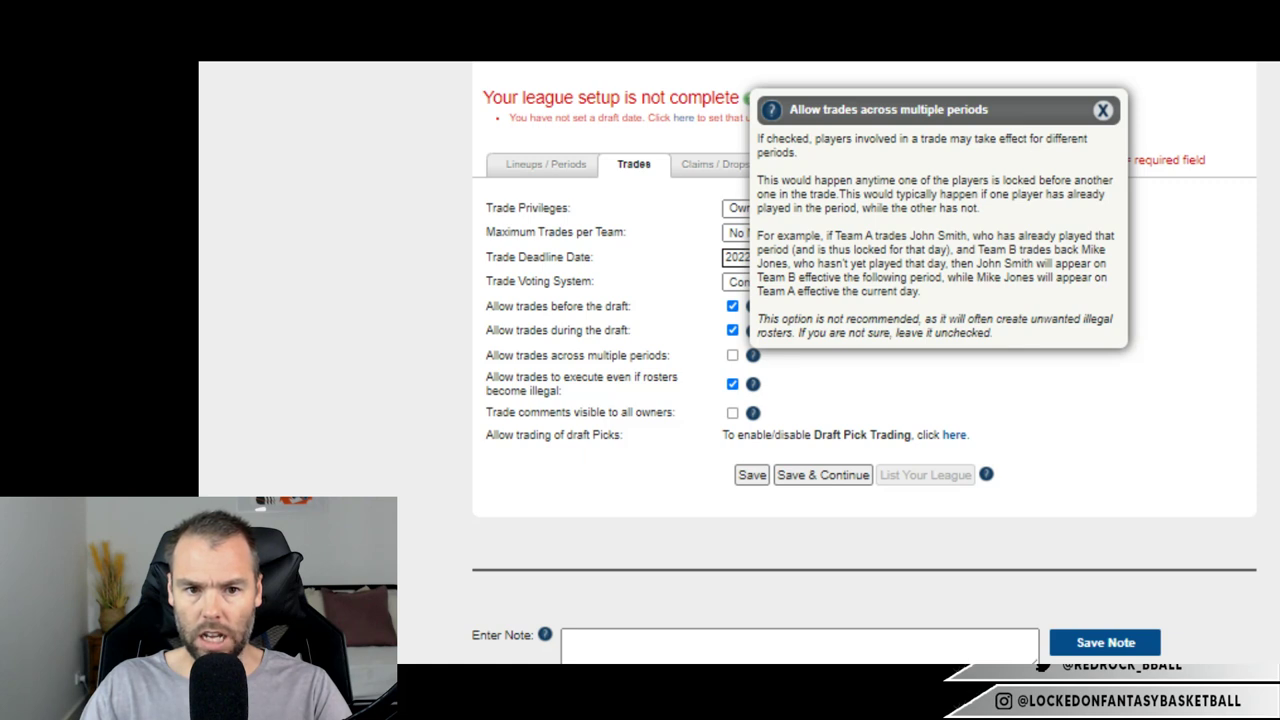
key("Escape")
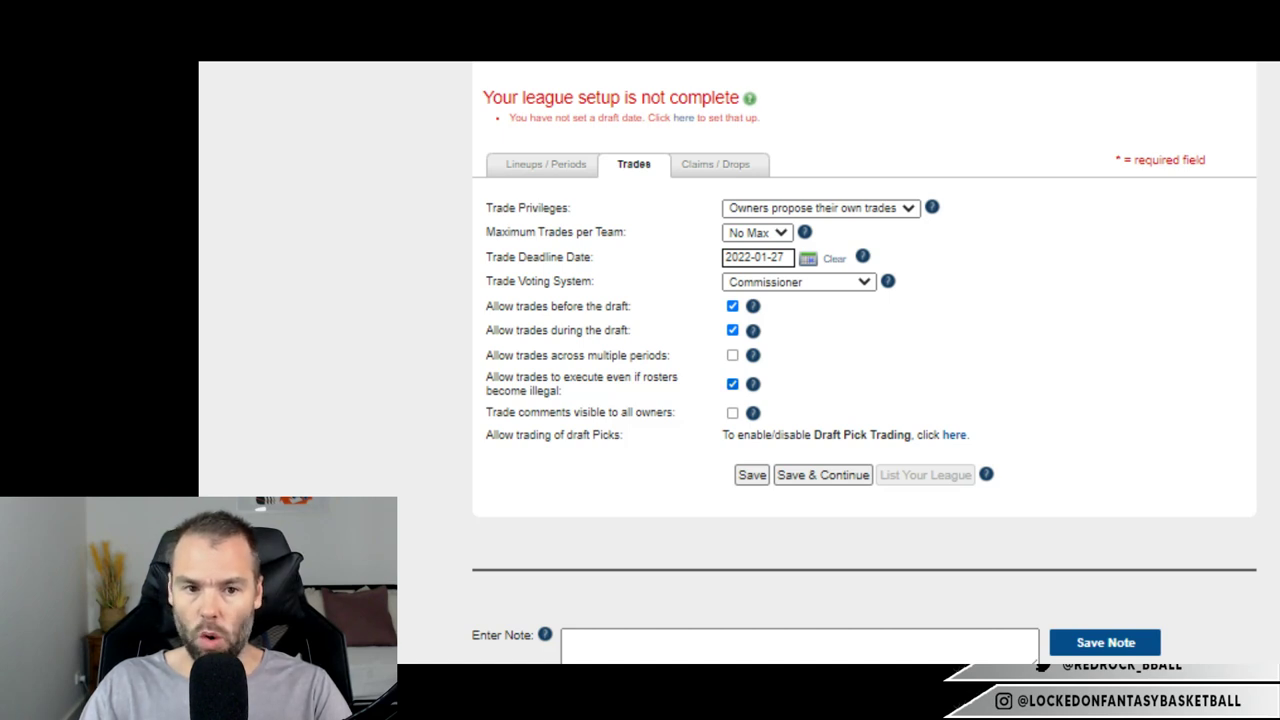
left_click(732, 384)
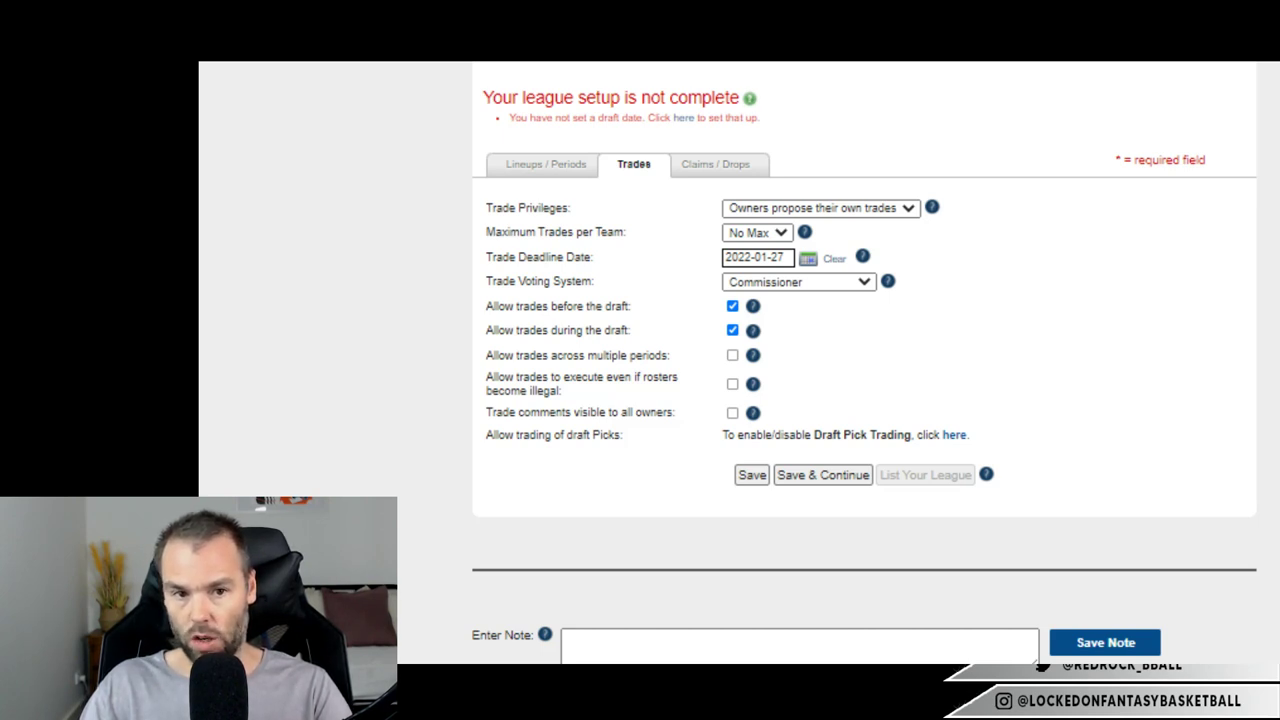
Open the claims and drops settings and review the claim/drop system, free agent and waiver wire options.
left_click(715, 164)
scroll(865, 390, "down", 3)
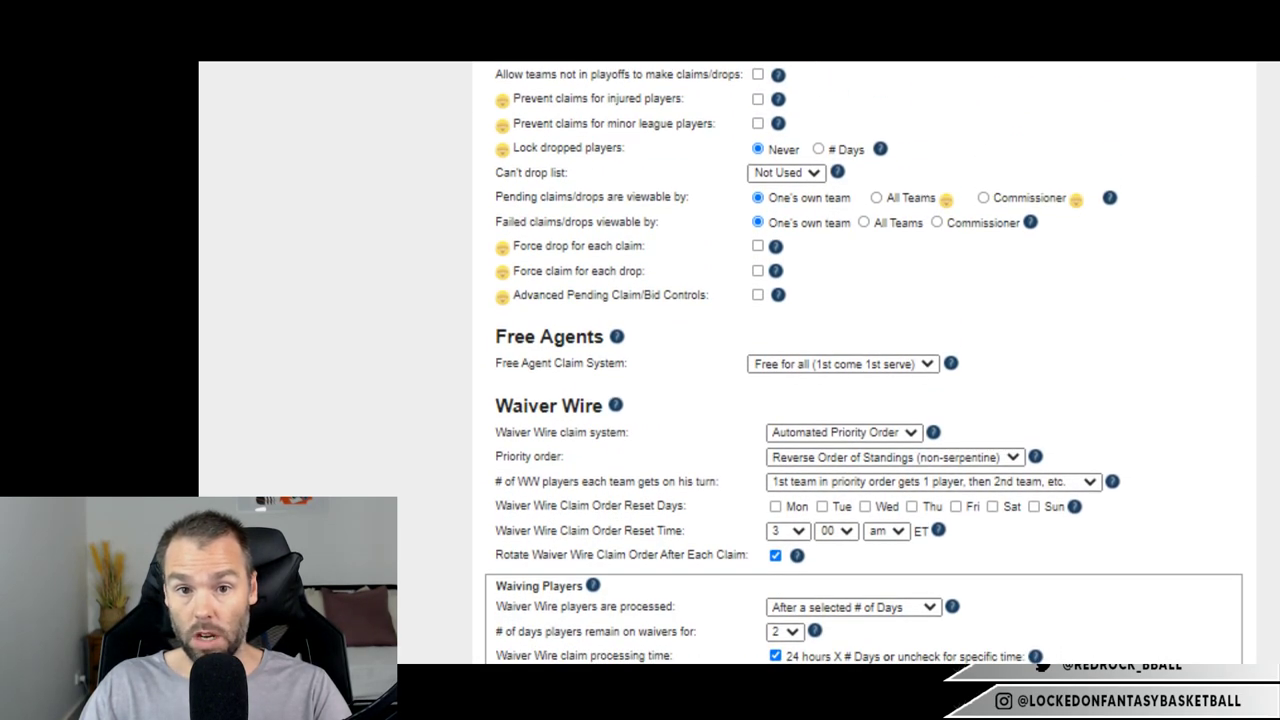
scroll(865, 362, "up", 1)
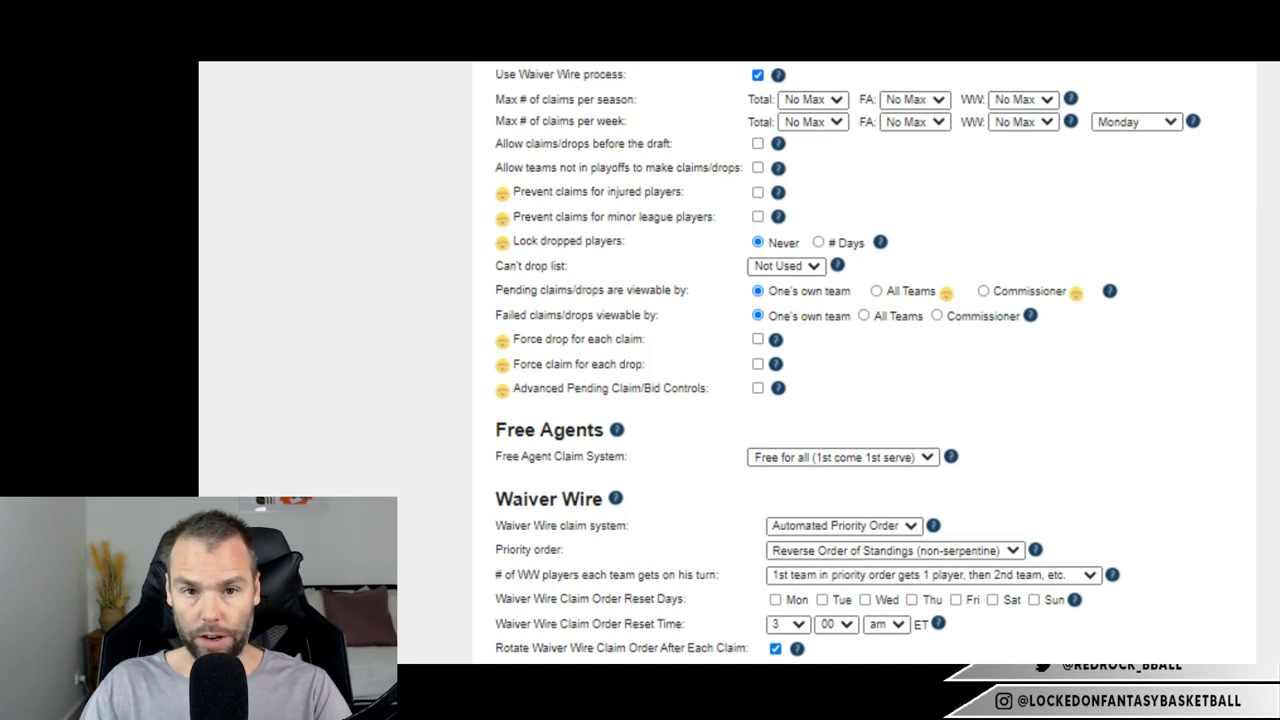
scroll(865, 362, "up", 3)
scroll(865, 362, "down", 1)
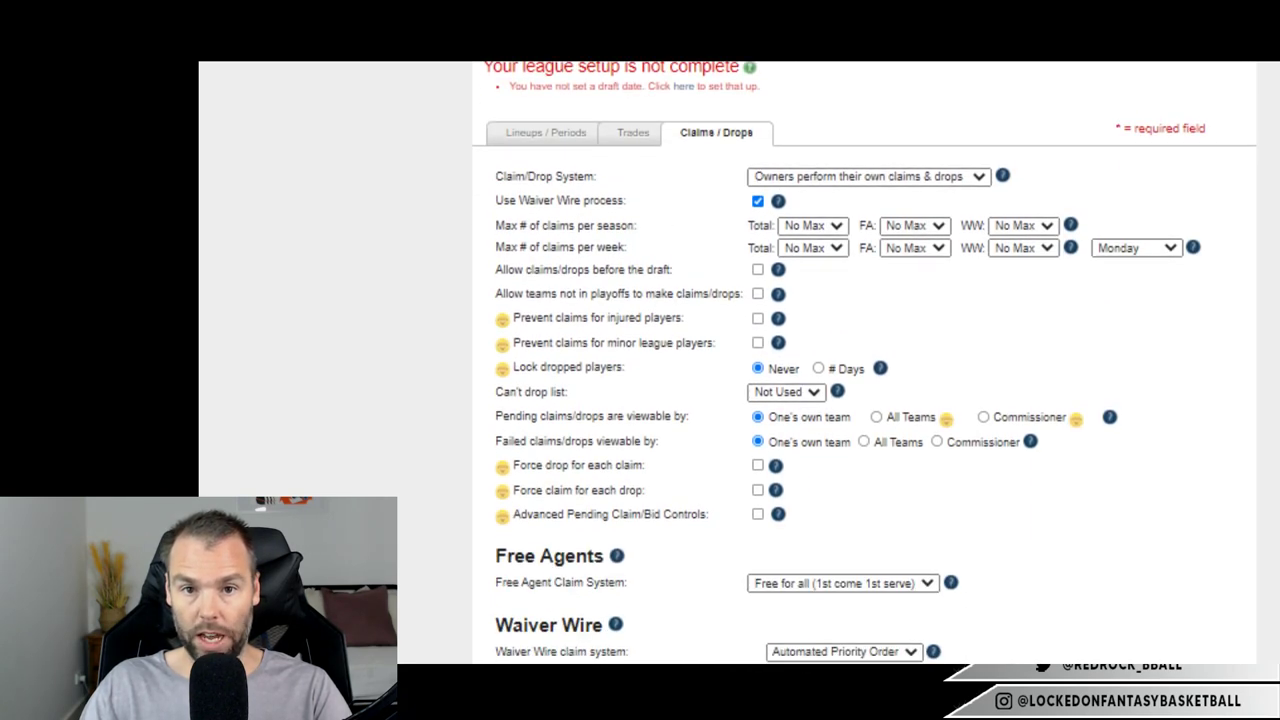
left_click(868, 176)
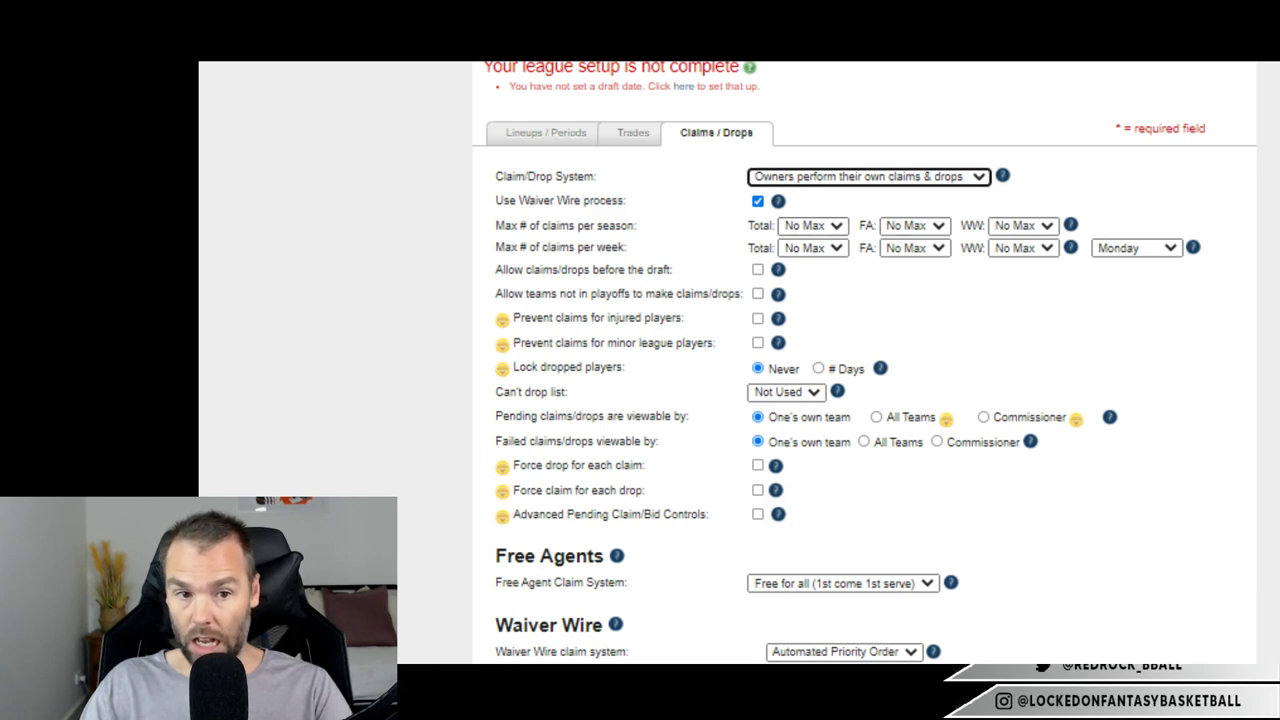
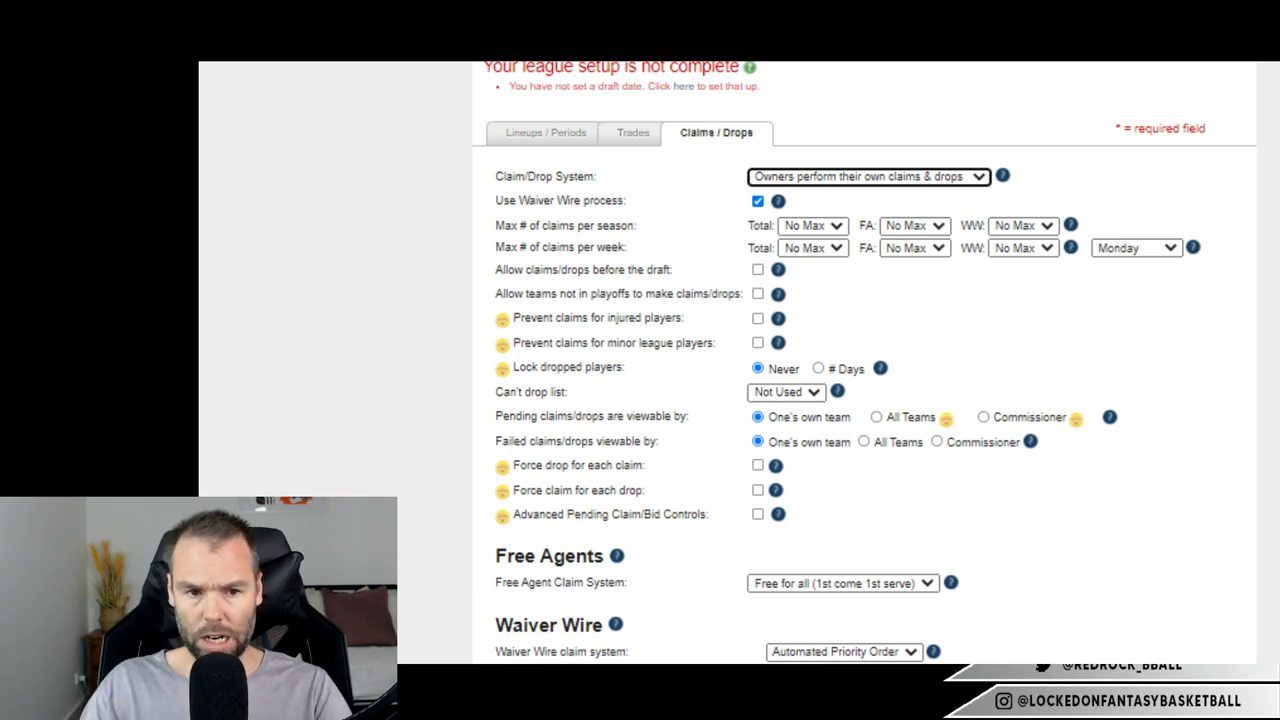
Set the free agent claim system to Bidding and read the help about Vickrey/Proxy (ebay-style) bidding.
scroll(865, 362, "down", 2)
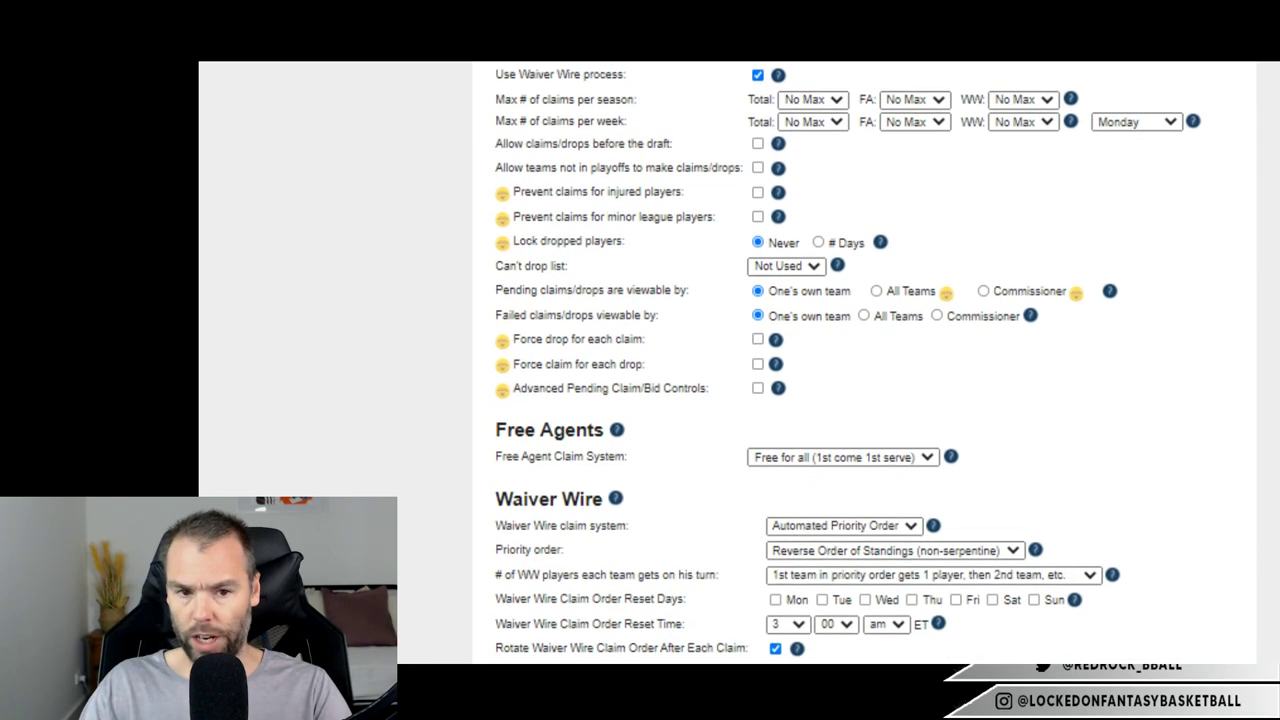
scroll(865, 362, "down", 1)
scroll(843, 335, "down", 1)
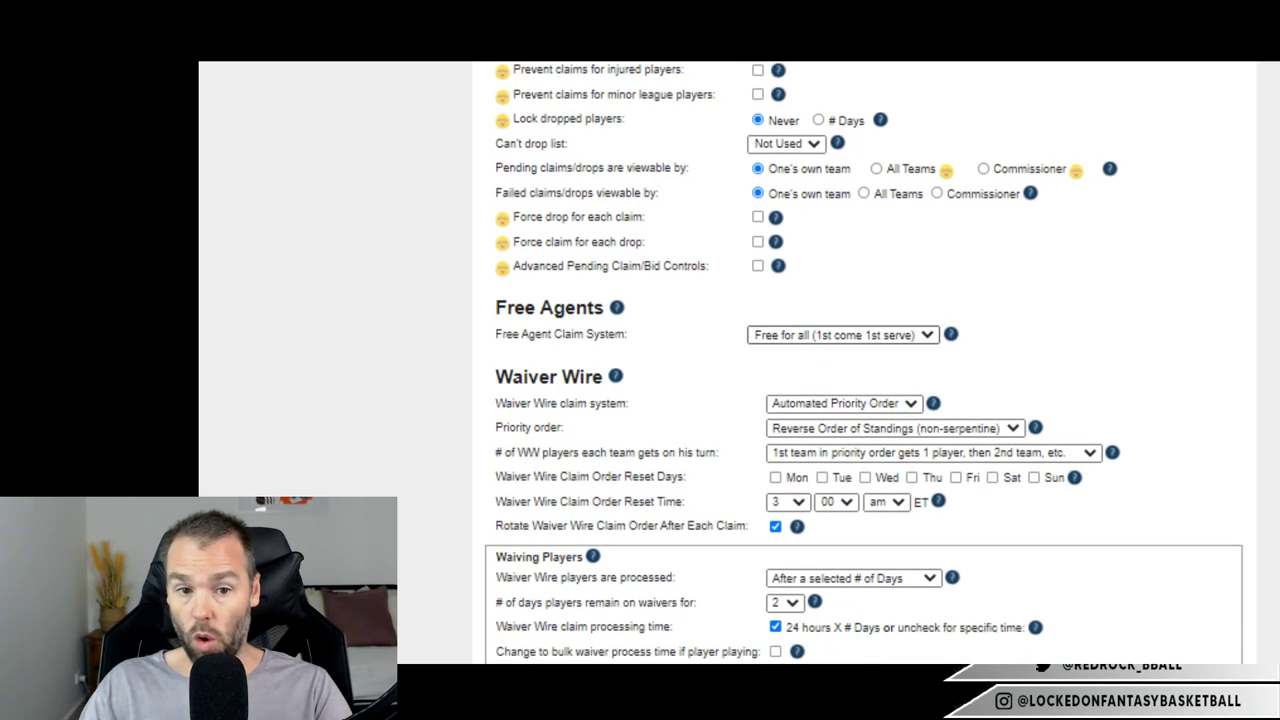
left_click(843, 367)
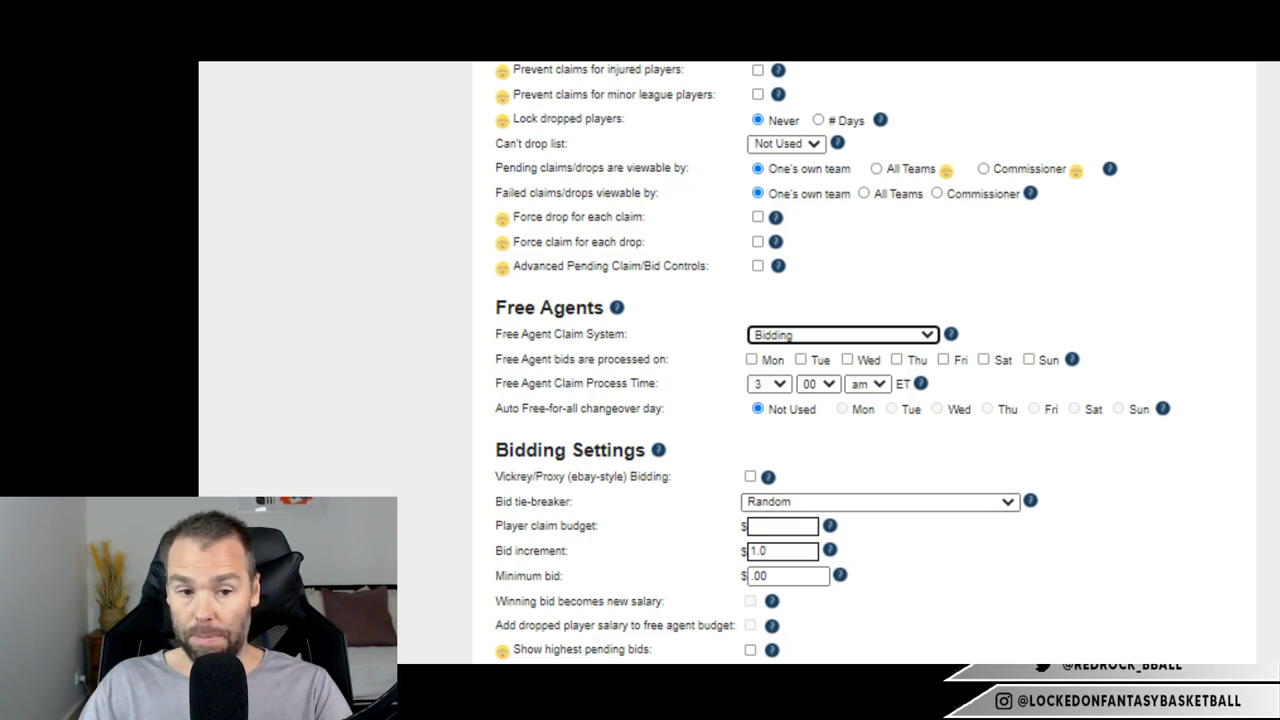
scroll(833, 360, "down", 1)
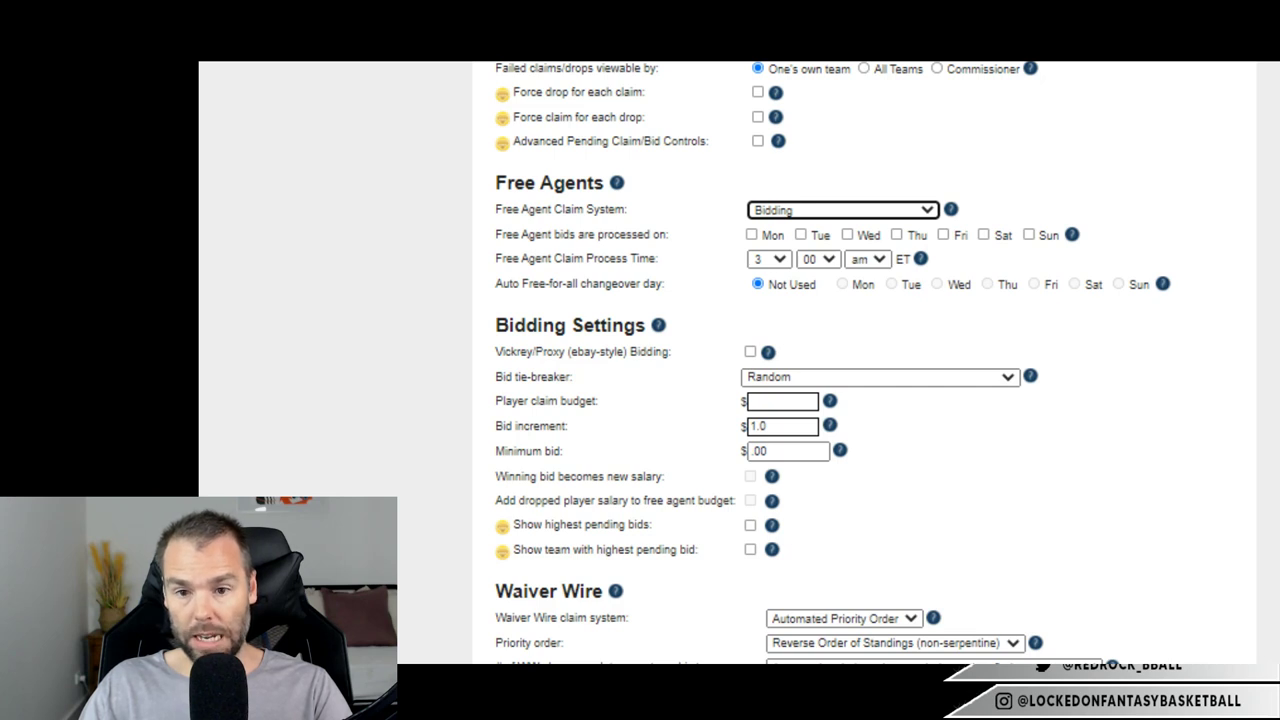
left_click(768, 352)
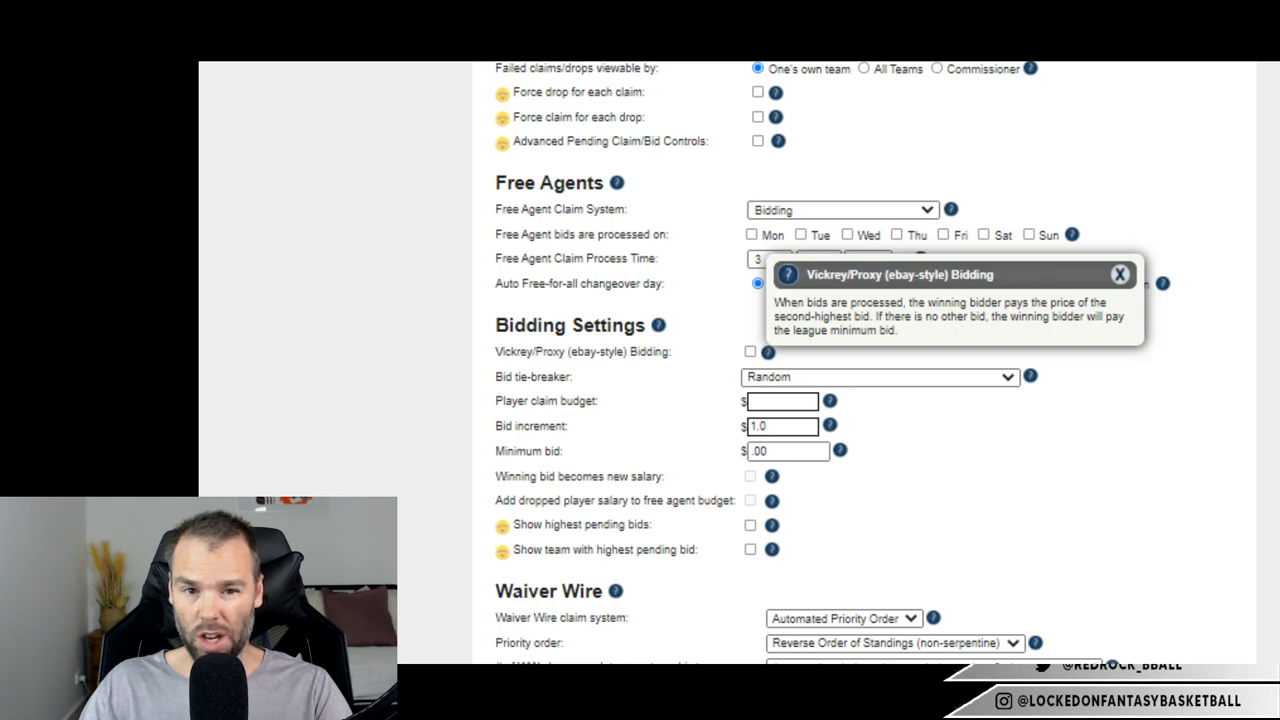
key("Escape")
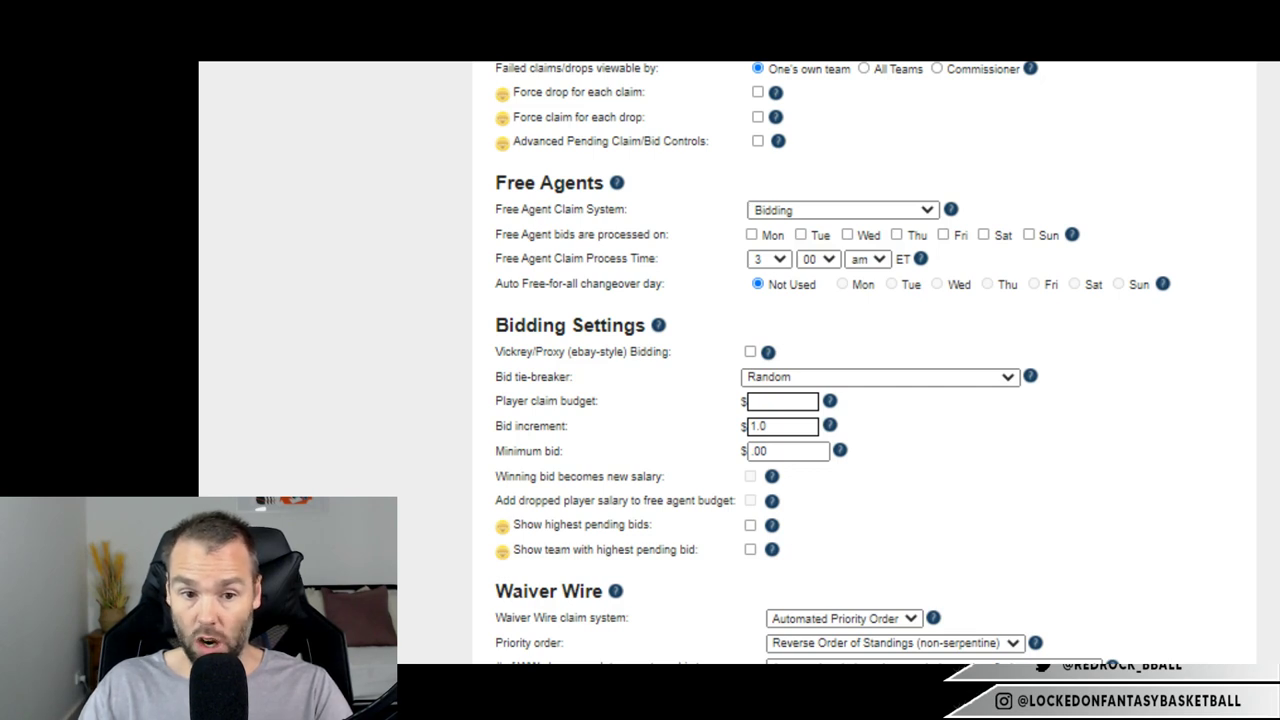
Review the bidding settings and the waiver wire claim and player processing options.
scroll(833, 362, "down", 3)
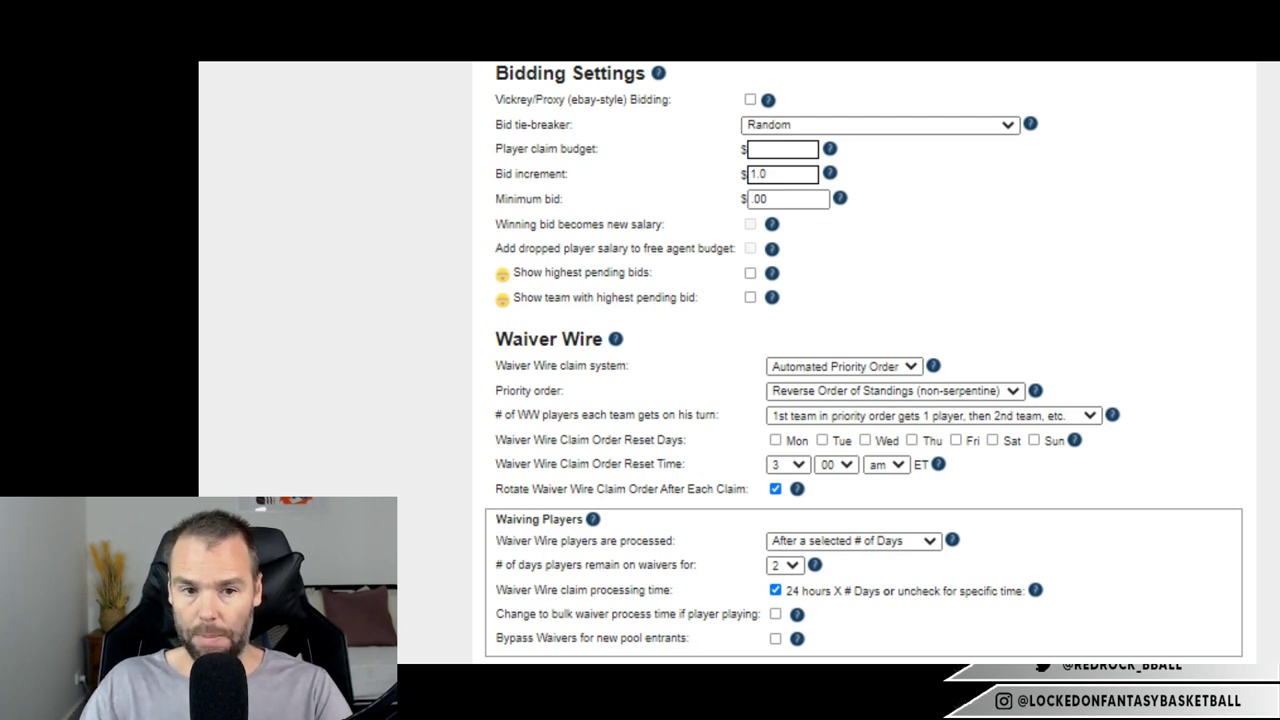
scroll(864, 365, "up", 10)
scroll(864, 365, "up", 2)
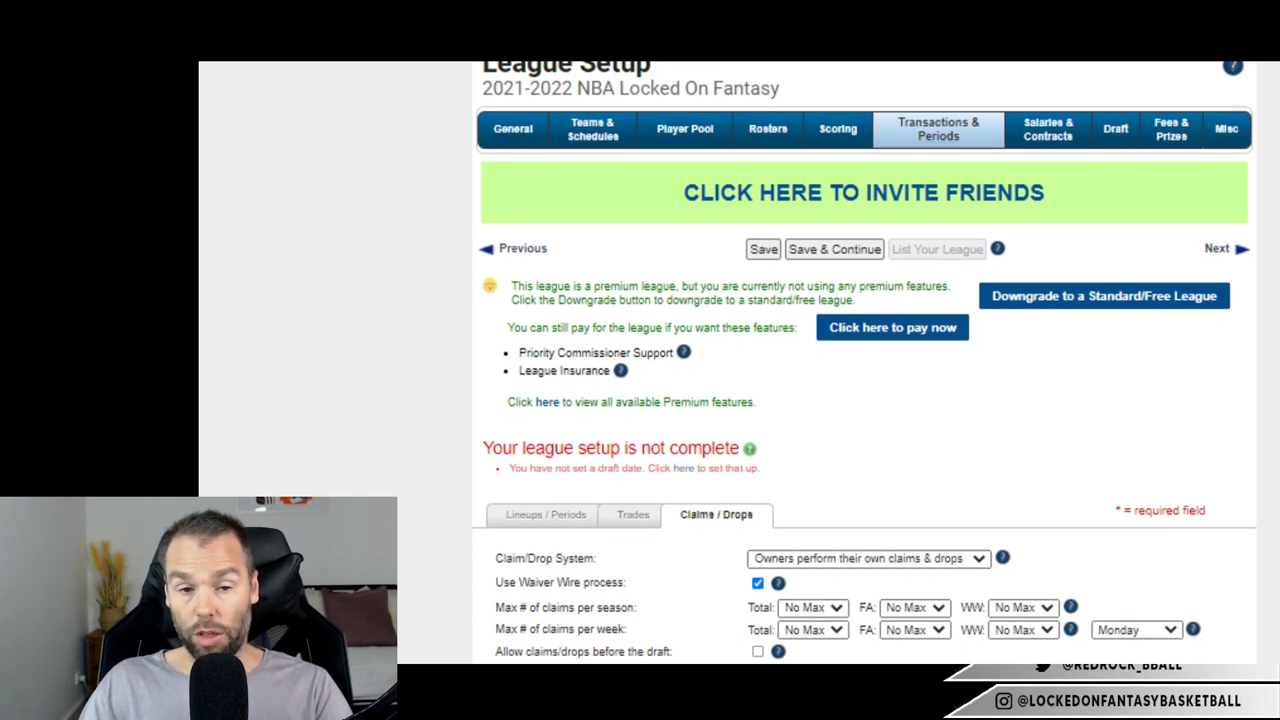
Open the salaries and contracts settings, enable contracts, and review the contract duration and cap hit penalty options.
left_click(1047, 129)
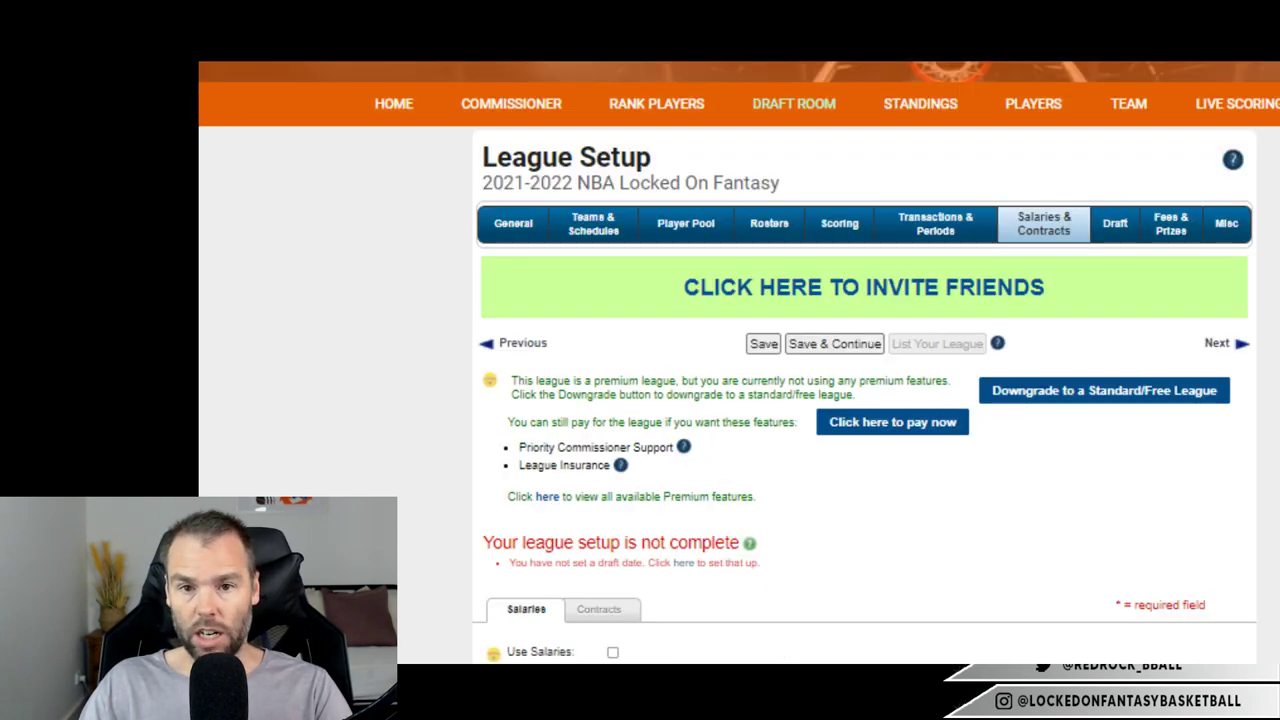
scroll(739, 361, "down", 3)
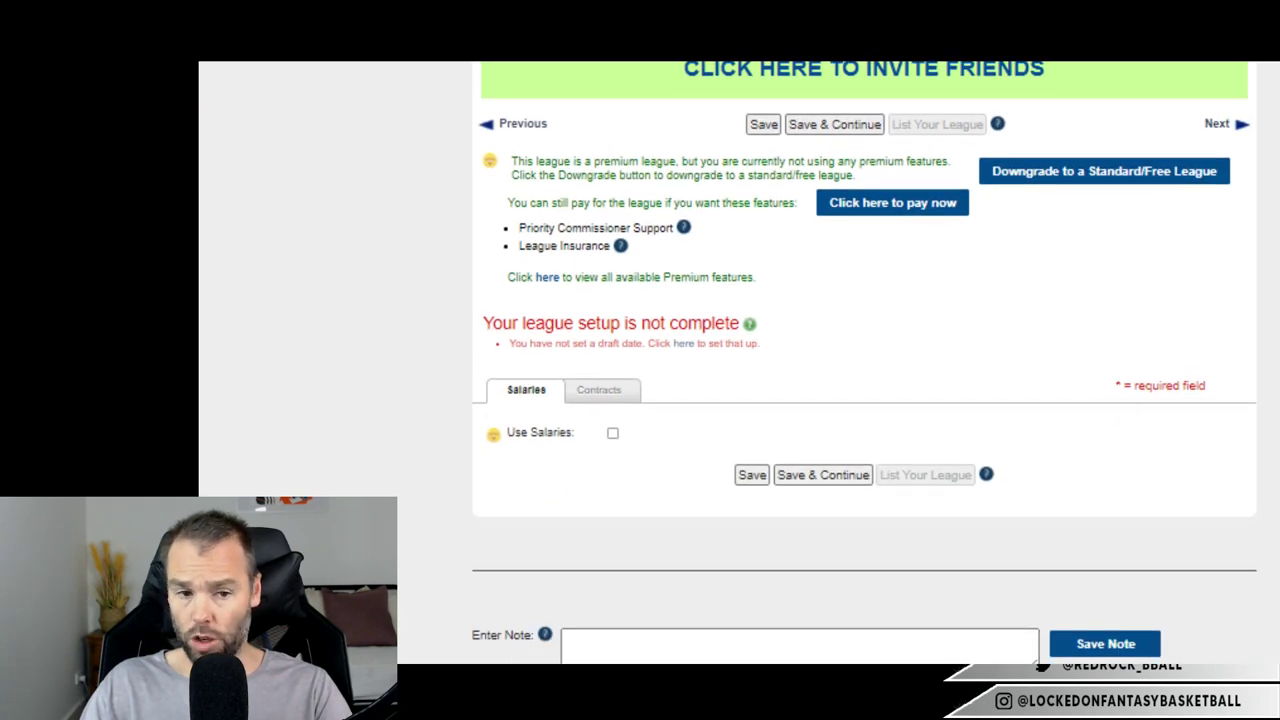
left_click(599, 390)
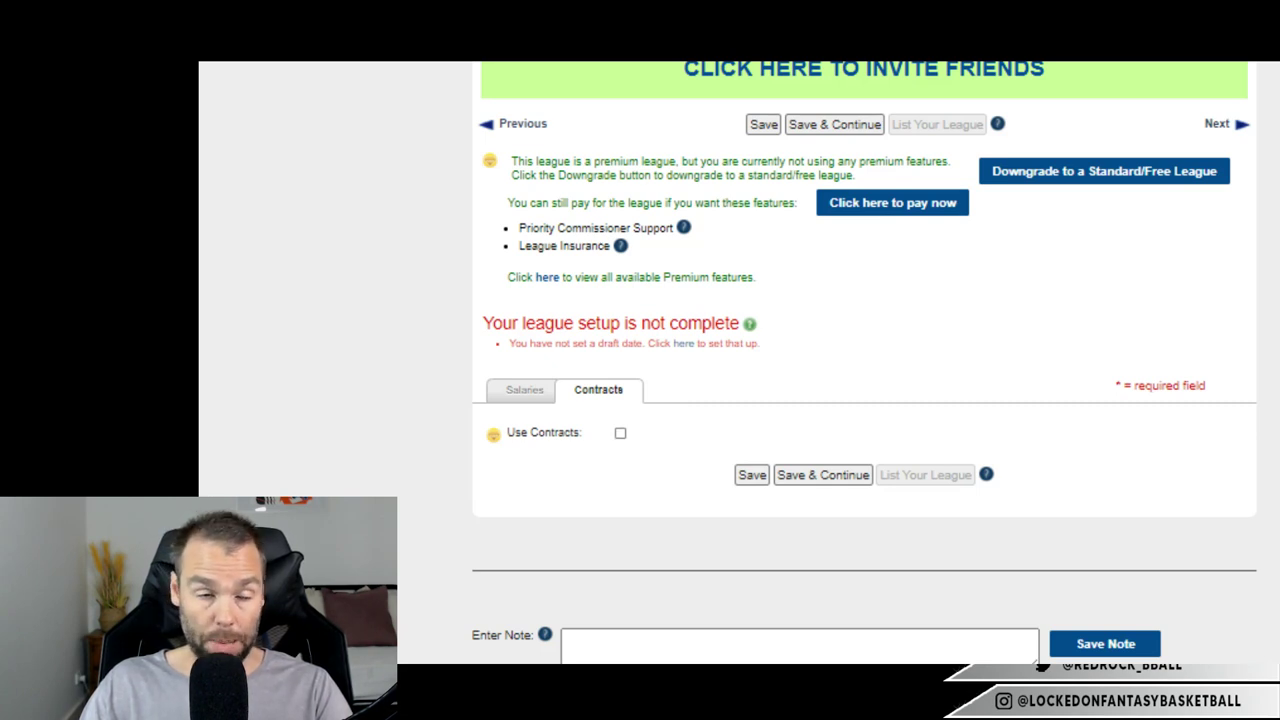
left_click(620, 433)
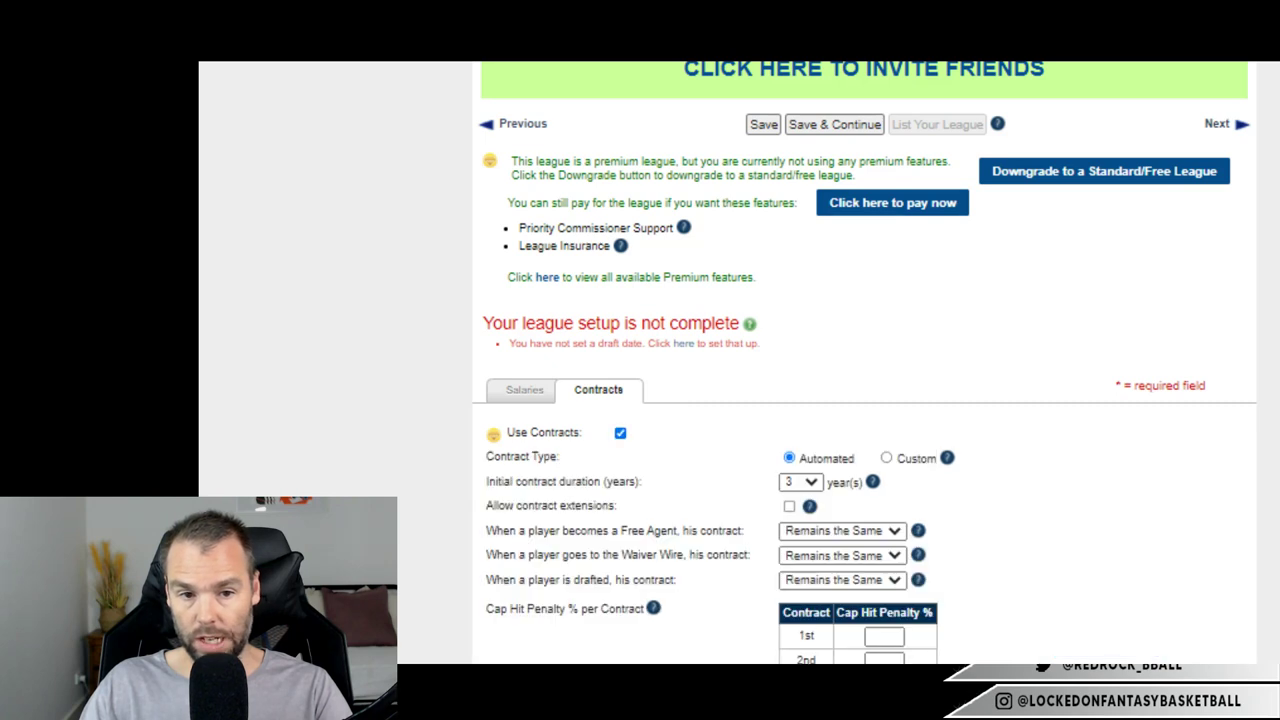
scroll(864, 362, "down", 3)
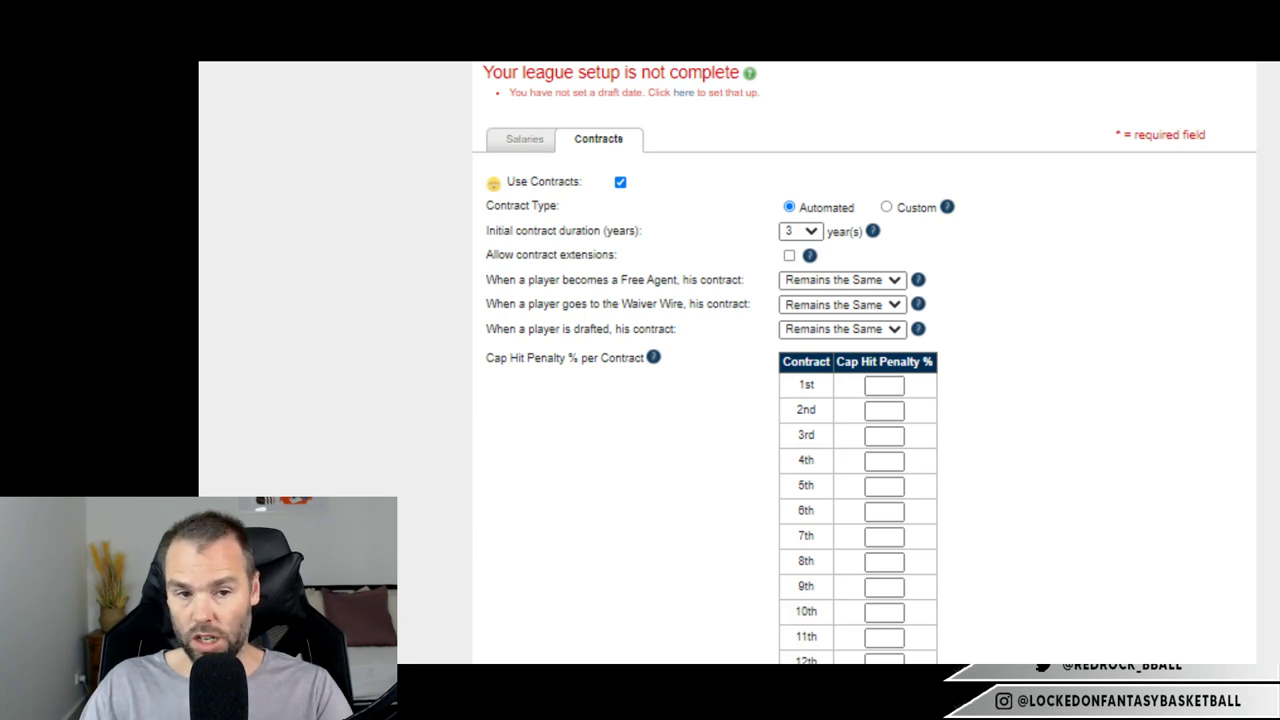
Enable salaries for the league and review the salary cap, waiver wire and free agent salary options.
left_click(524, 139)
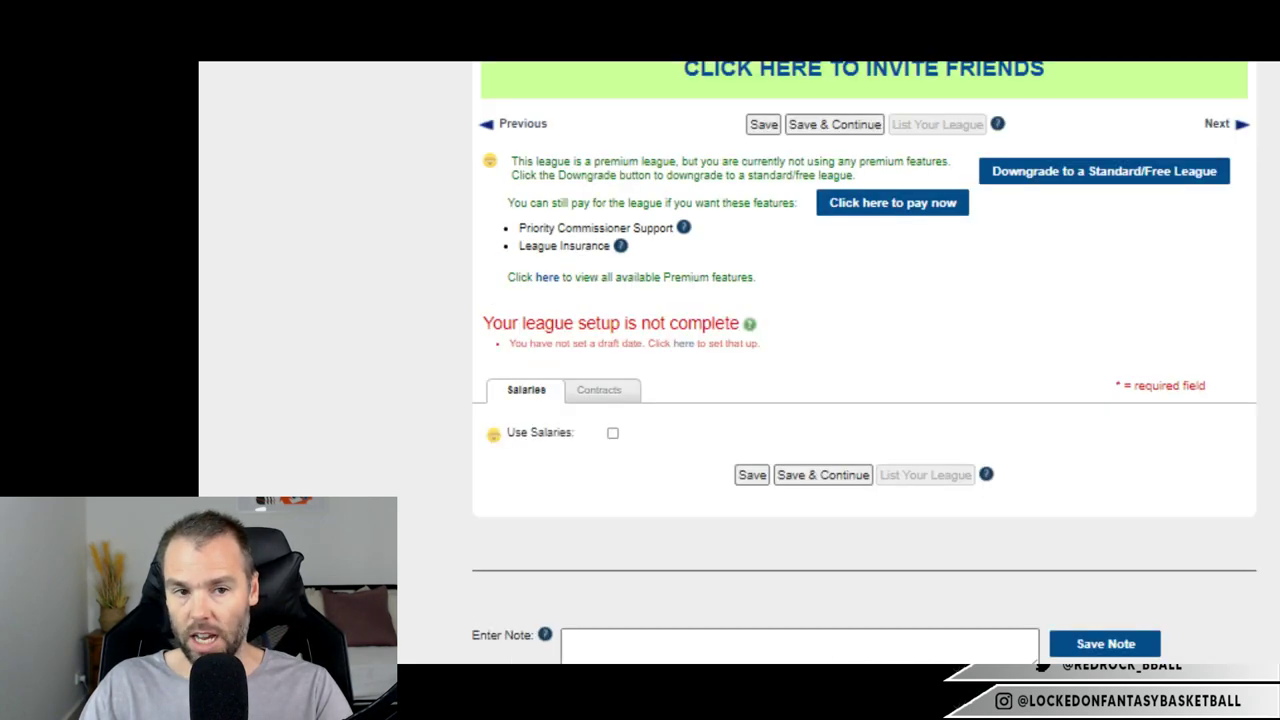
left_click(613, 433)
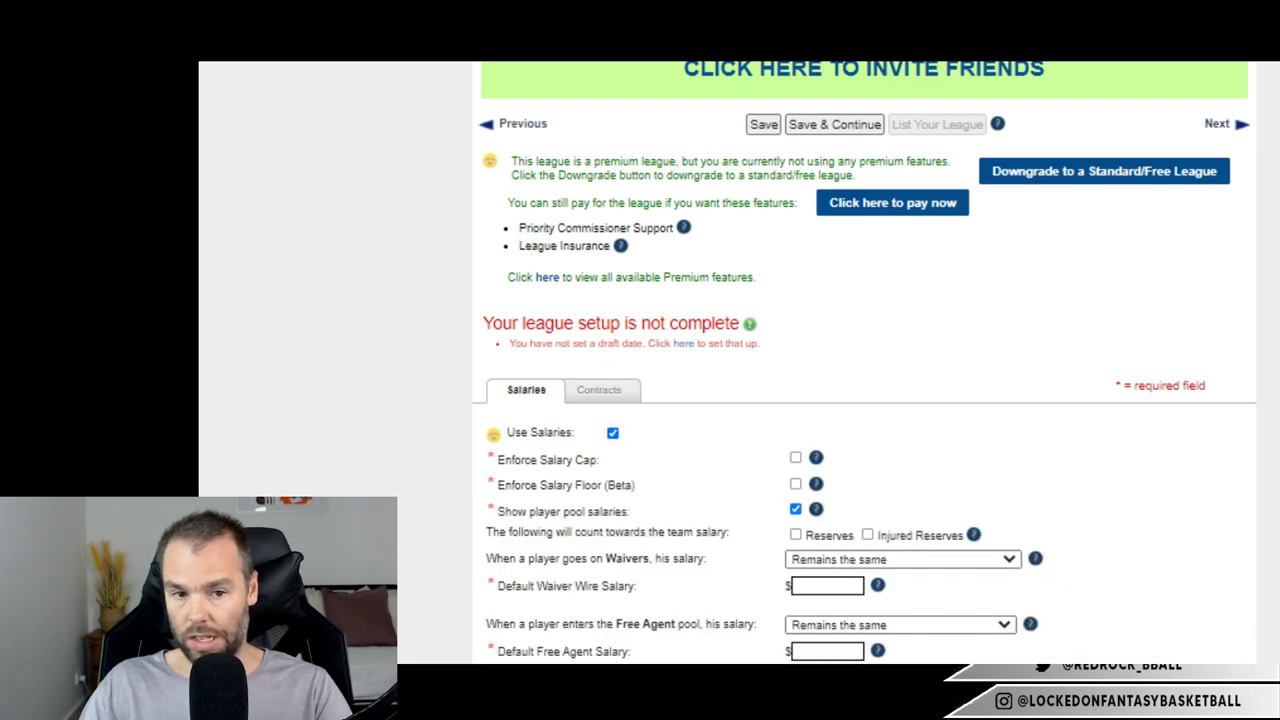
scroll(864, 362, "down", 4)
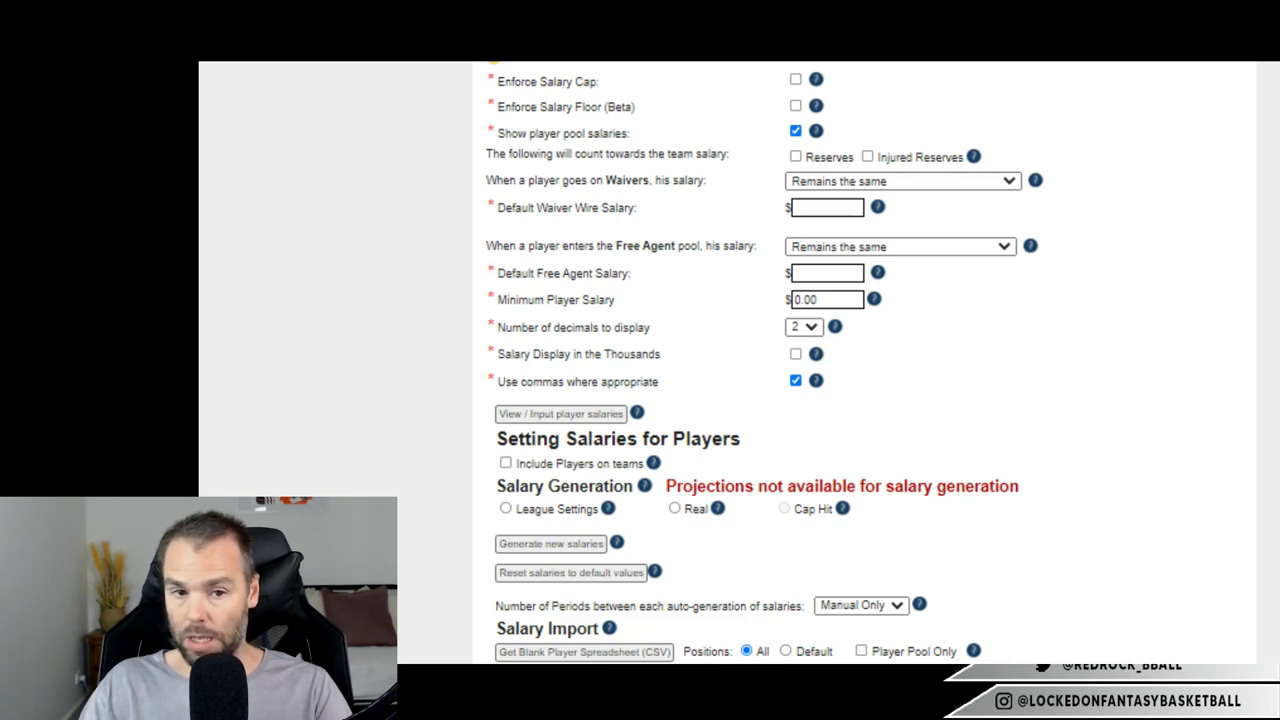
left_click(827, 272)
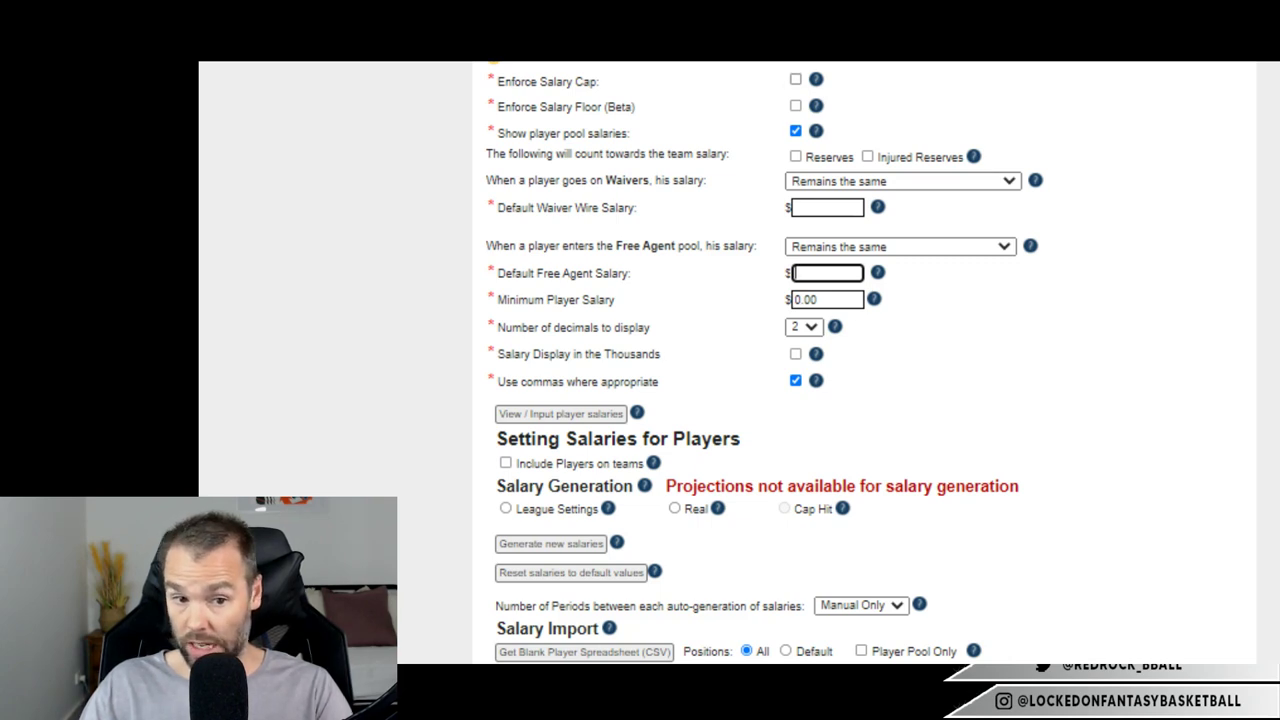
Open the league's draft settings and bring the draft type, date and time options into view.
scroll(864, 360, "up", 4)
scroll(864, 360, "up", 2)
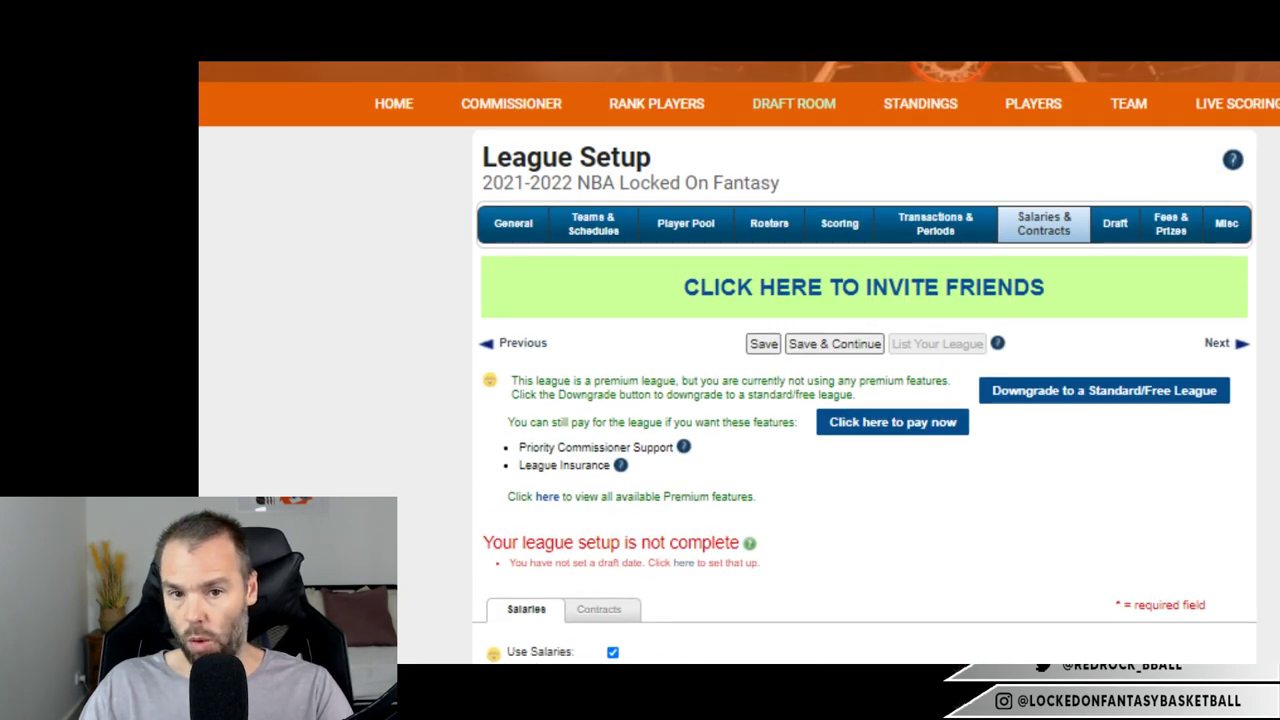
left_click(1114, 223)
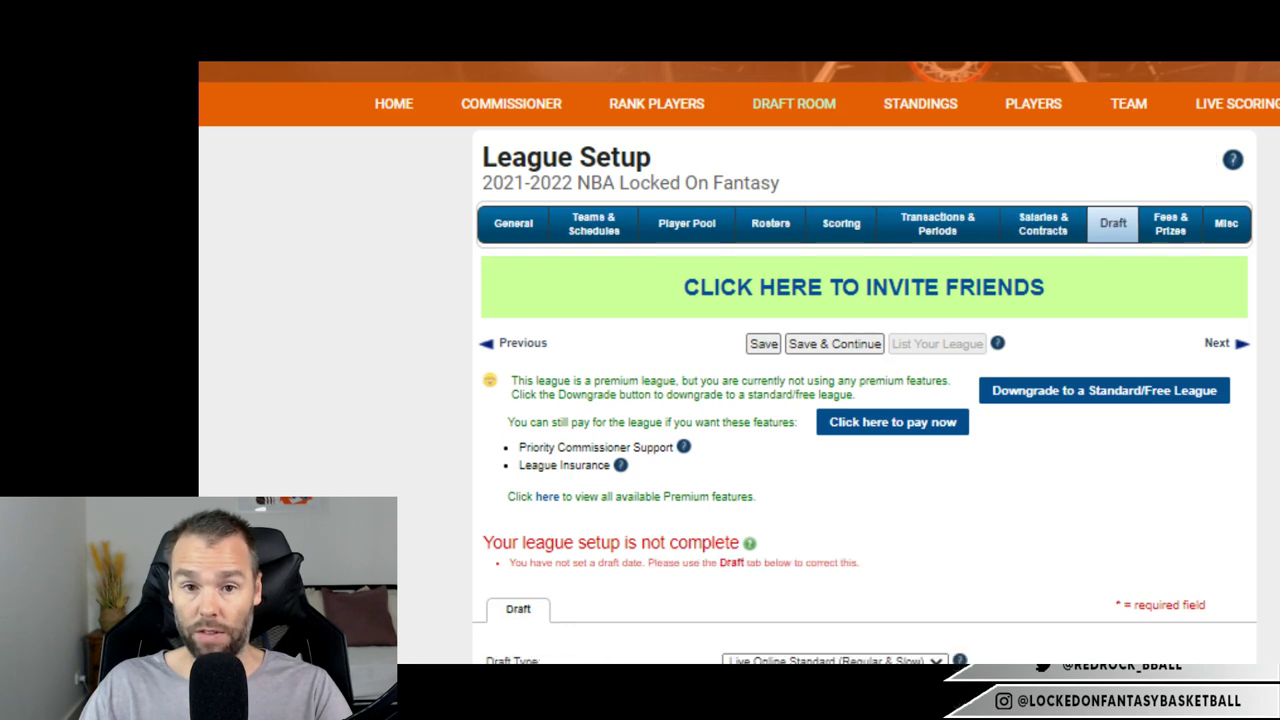
scroll(739, 362, "down", 3)
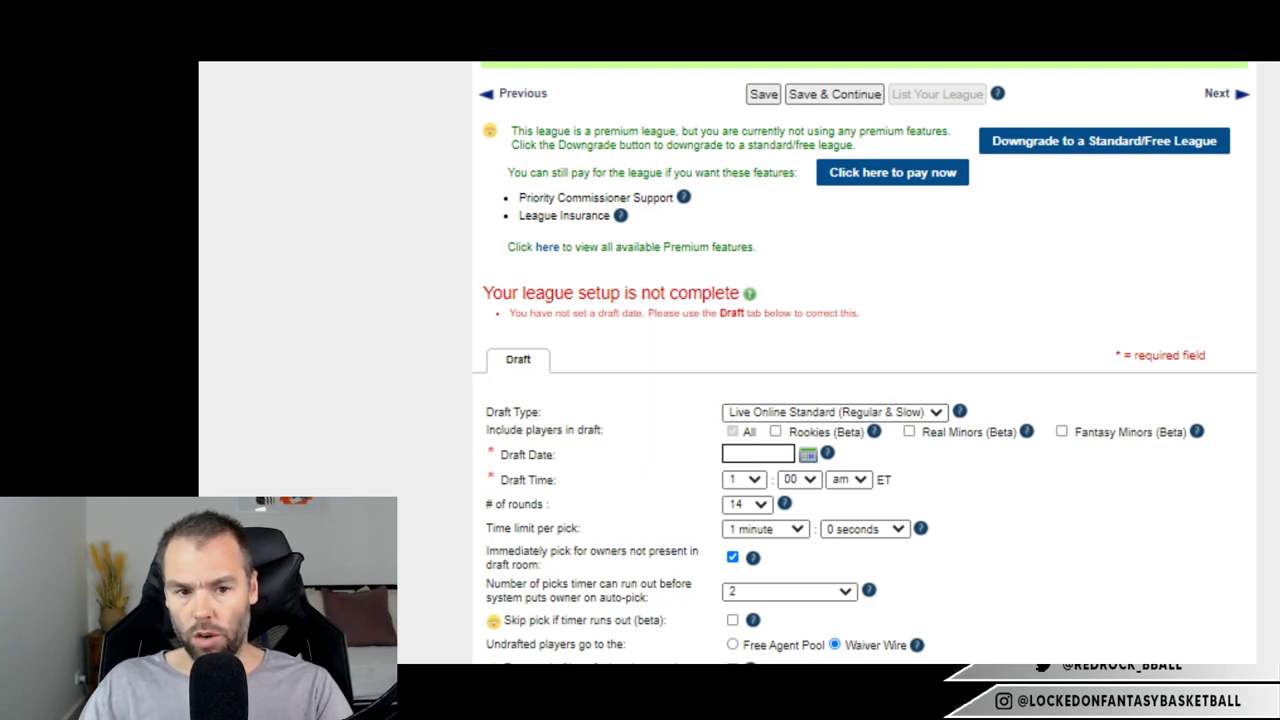
Set the draft date to 2021-08-17 and the time limit per pick to 6 hours, and check the live draft sleep start options.
left_click(808, 454)
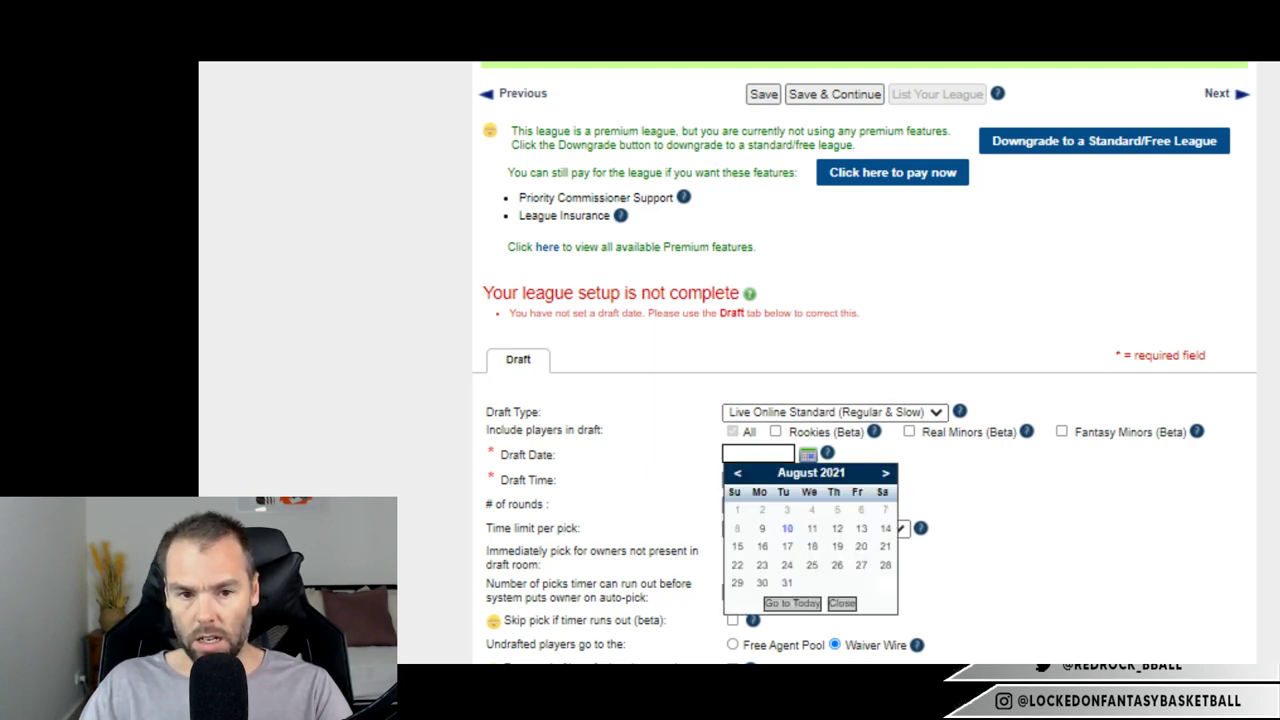
left_click(787, 546)
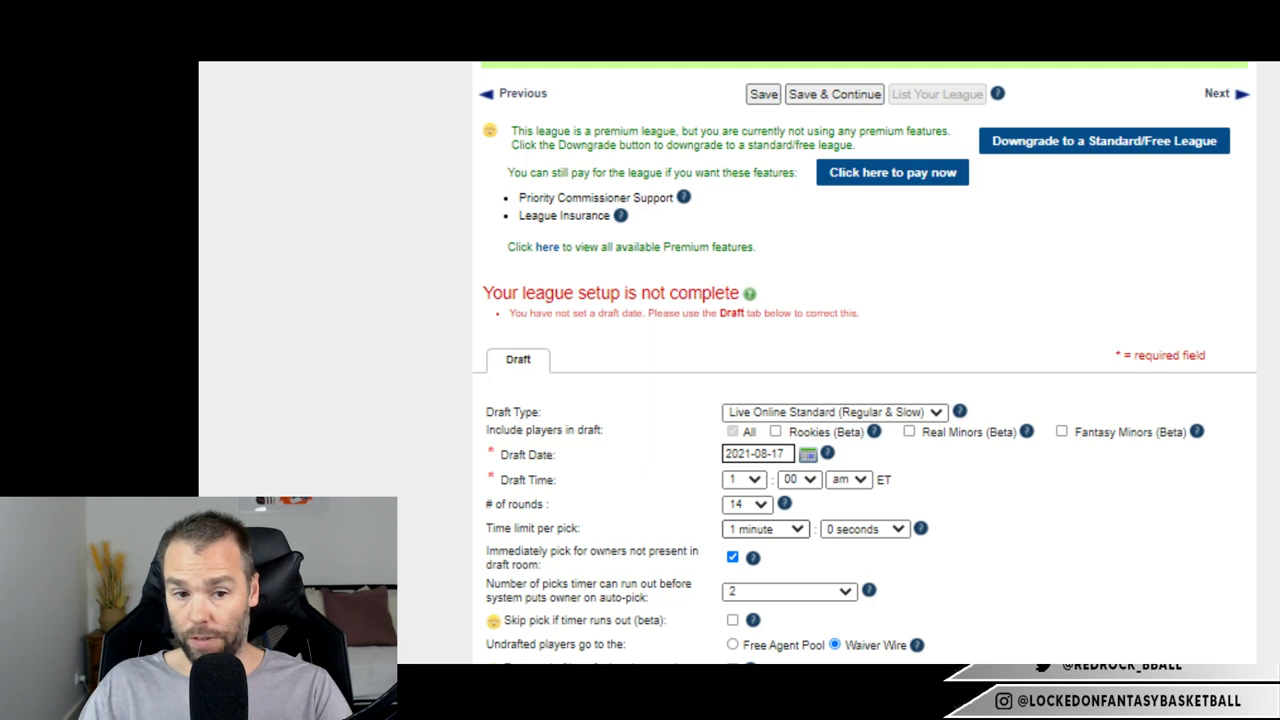
left_click(765, 529)
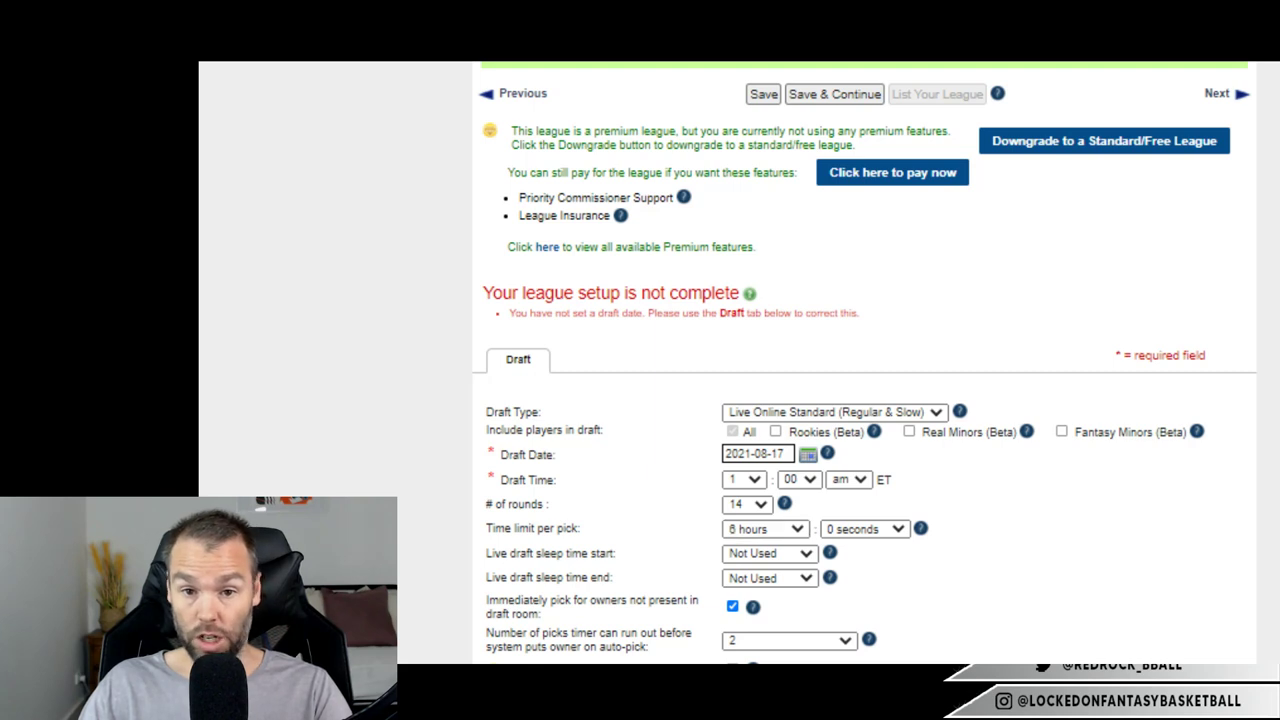
scroll(865, 400, "down", 2)
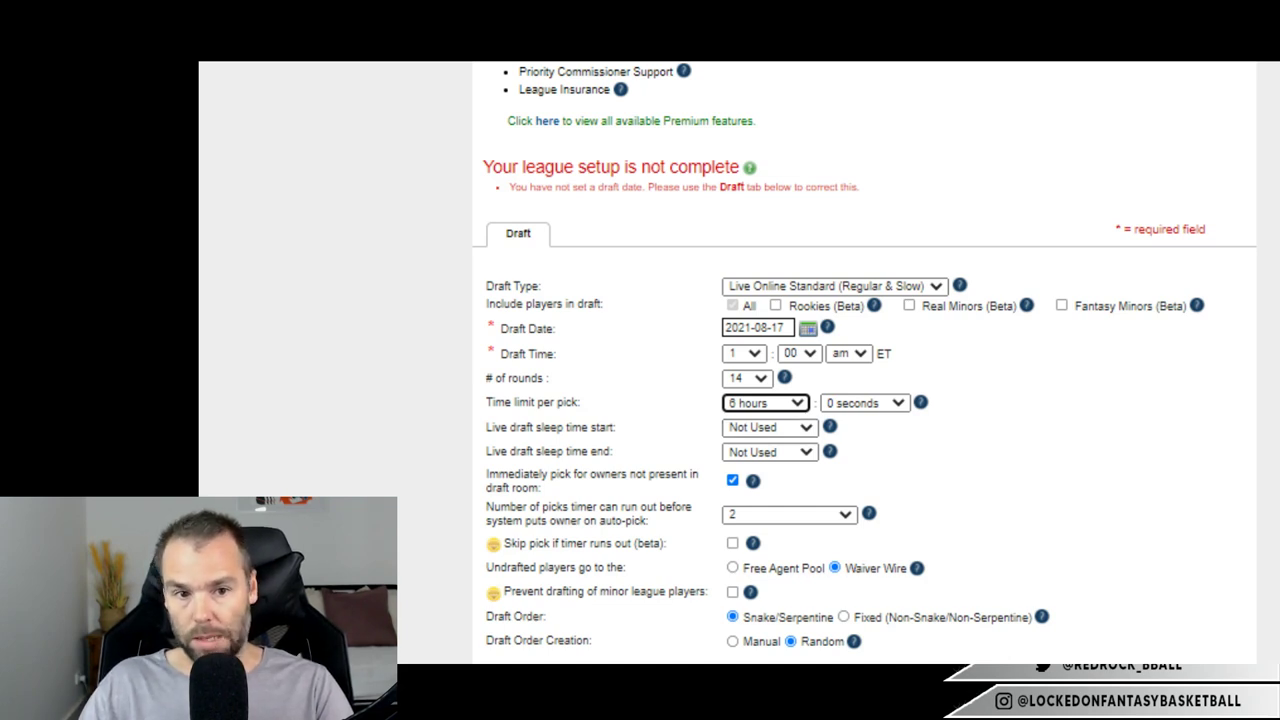
left_click(770, 427)
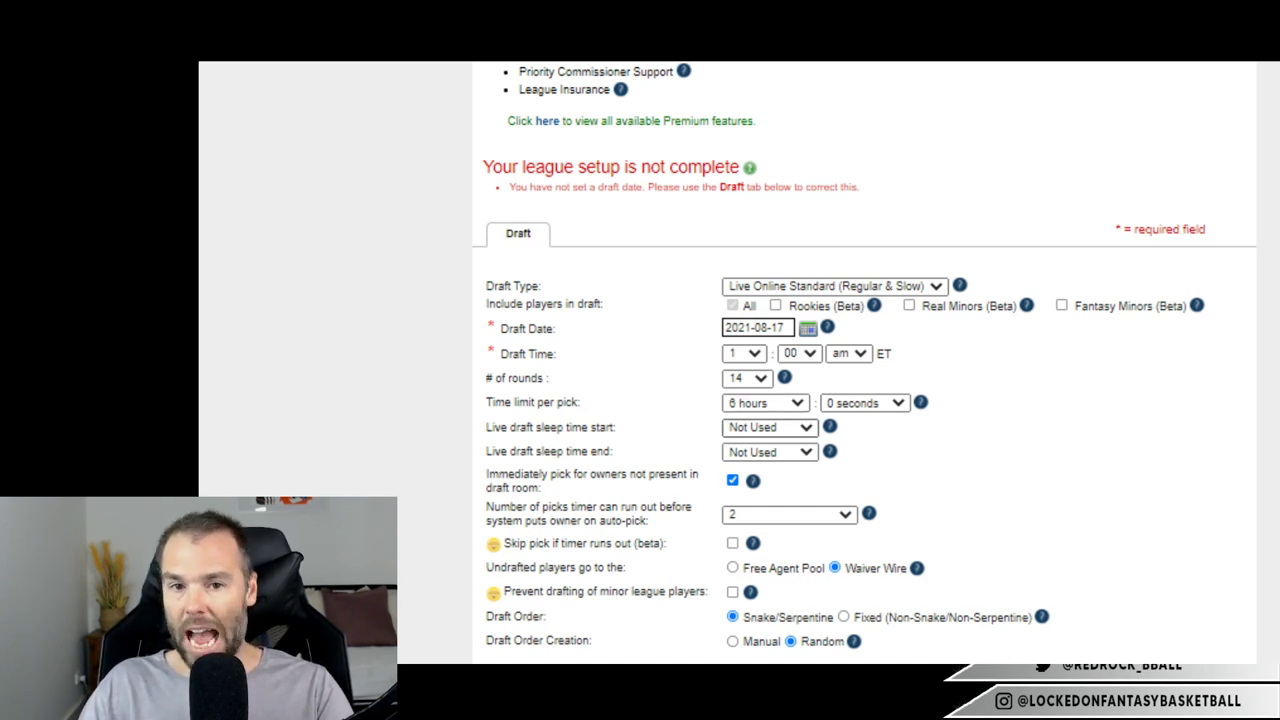
left_click(770, 427)
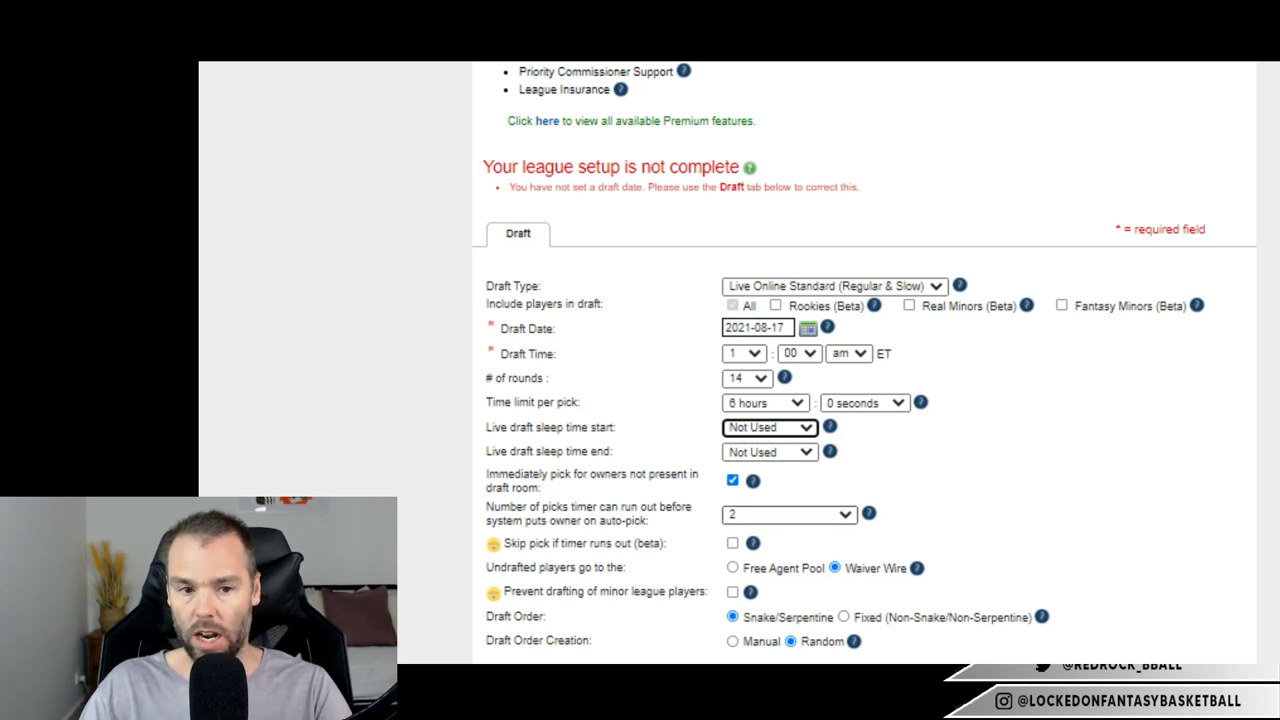
Try to change the draft order to Fixed (Non-Snake/Non-Serpentine).
scroll(864, 360, "down", 2)
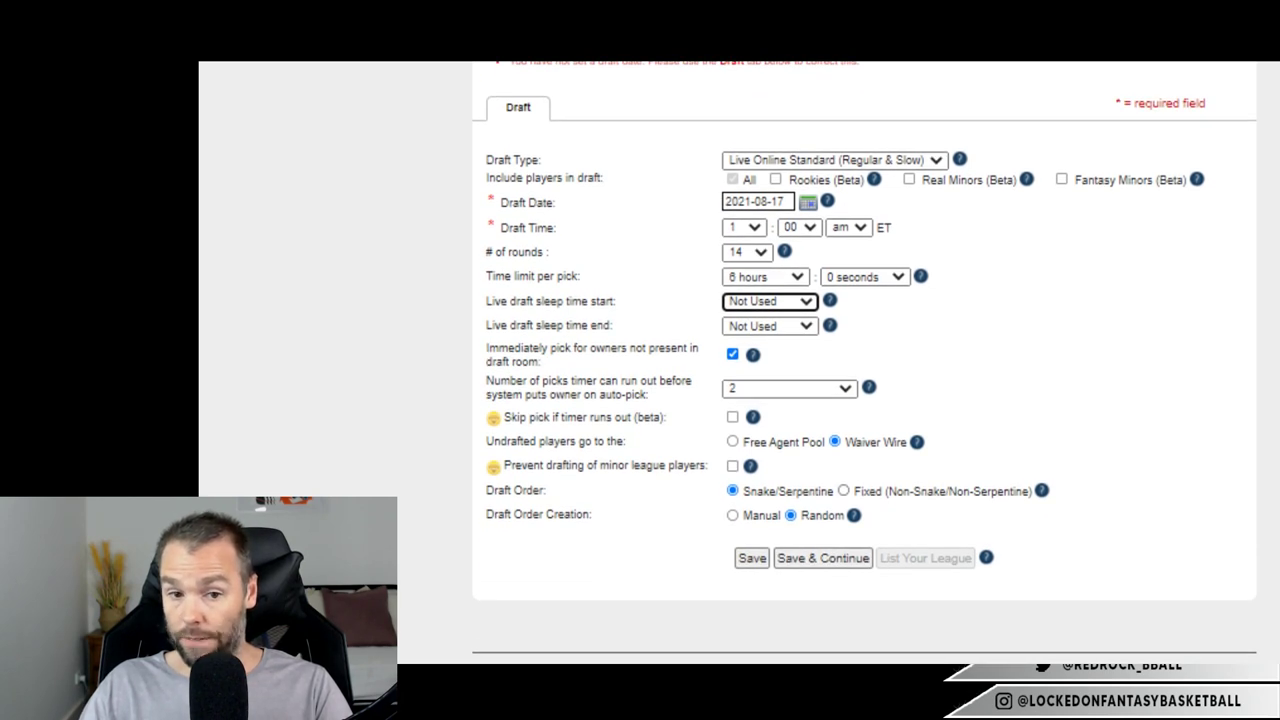
left_click(843, 490)
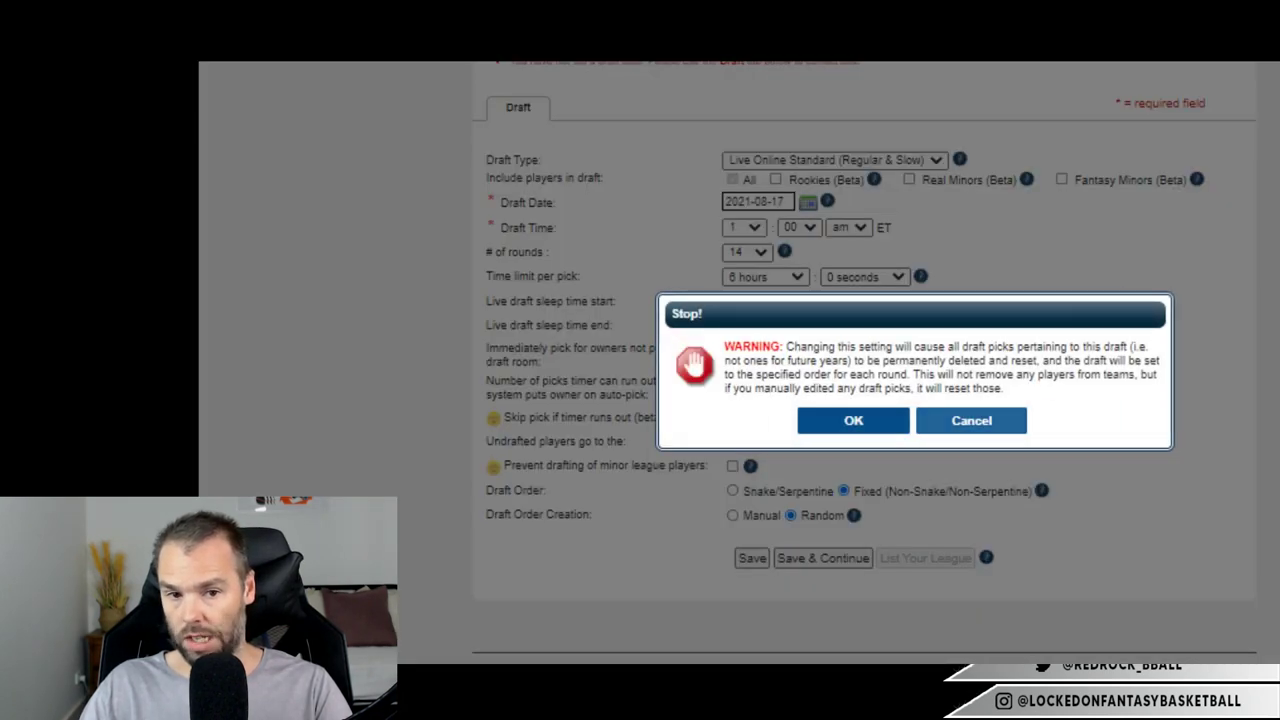
left_click(969, 420)
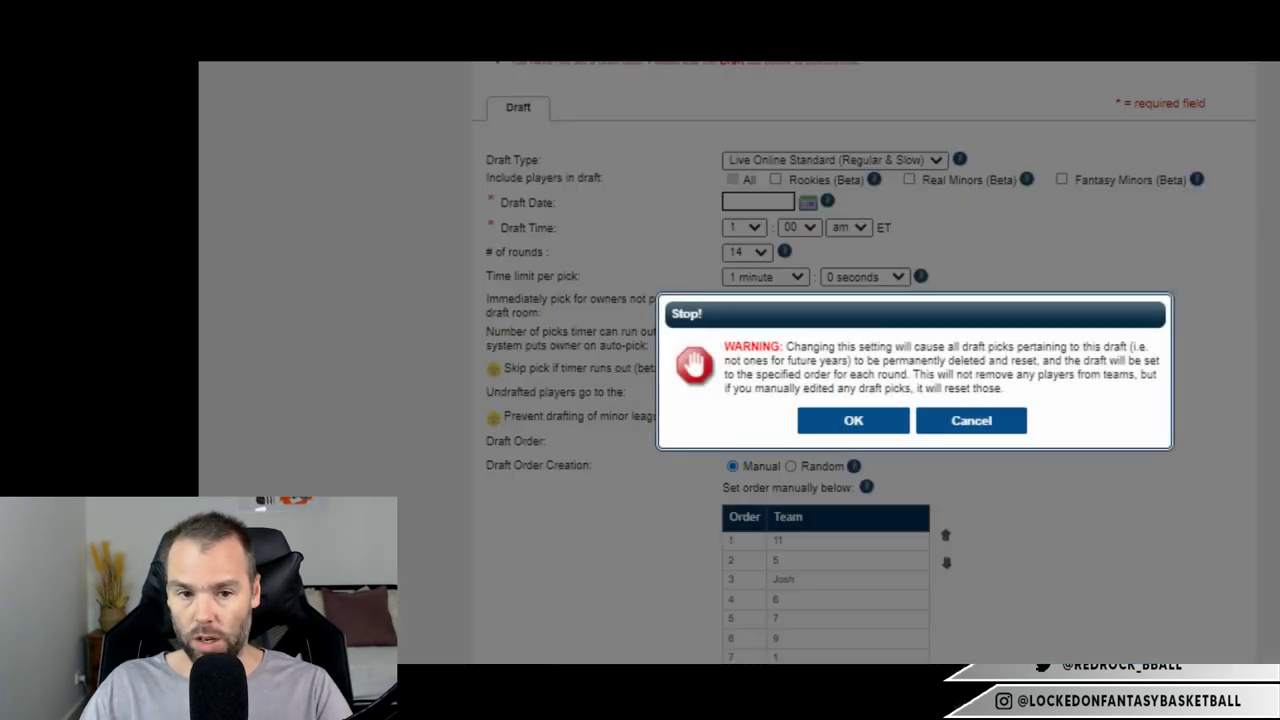
Set draft order creation to Manual, accept the draft pick reset, and review the team order table.
left_click(853, 420)
scroll(864, 400, "down", 1)
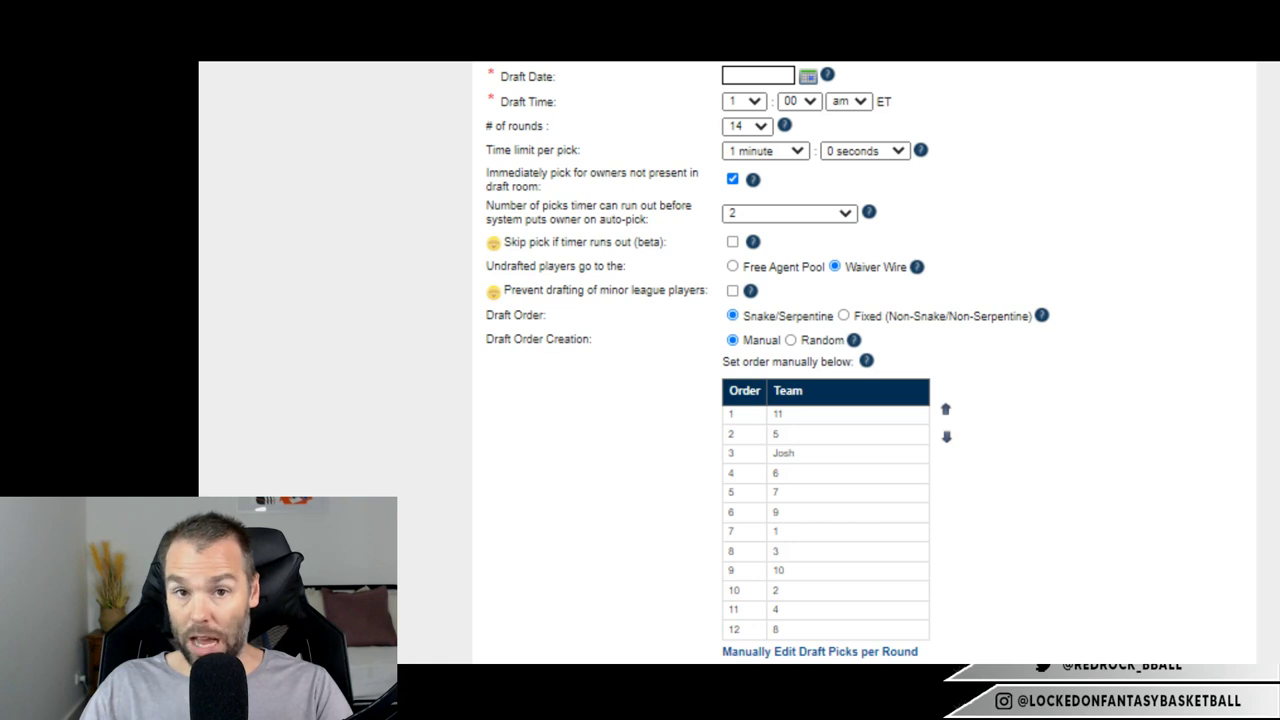
scroll(865, 360, "up", 4)
scroll(865, 360, "down", 2)
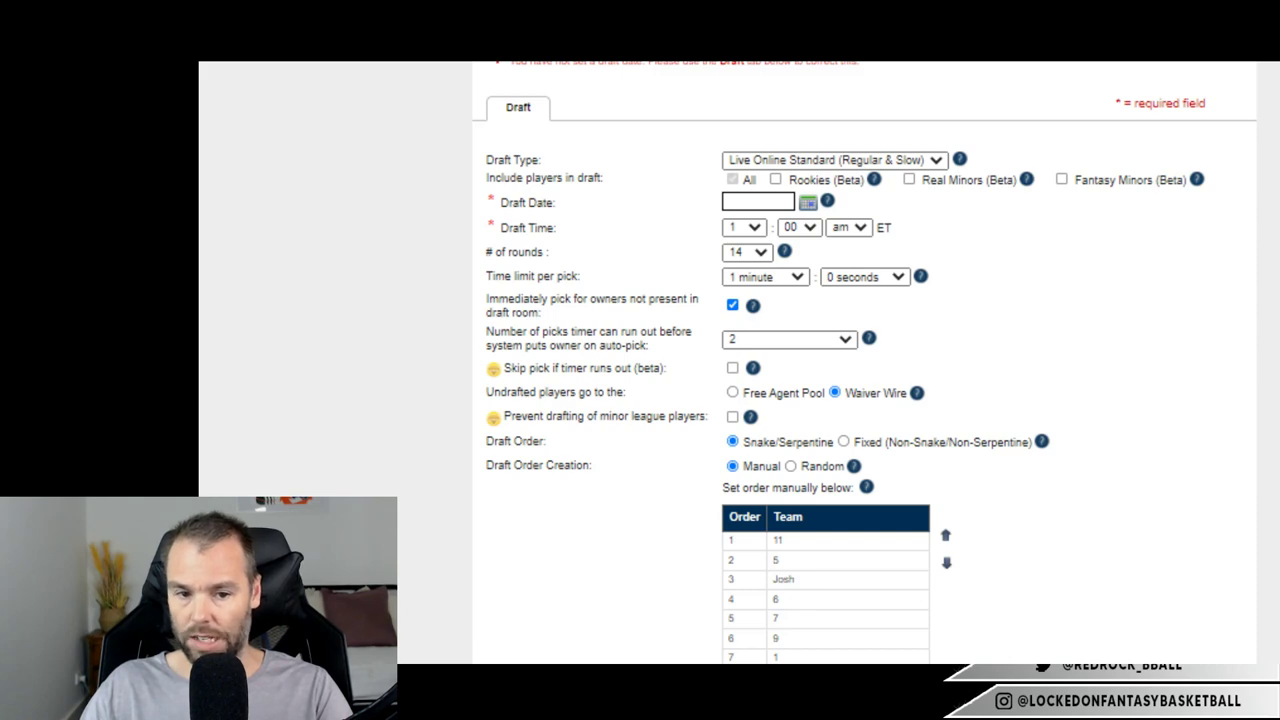
Open the fees and prizes settings, enable league fees, and look at the prizes option.
scroll(864, 362, "up", 4)
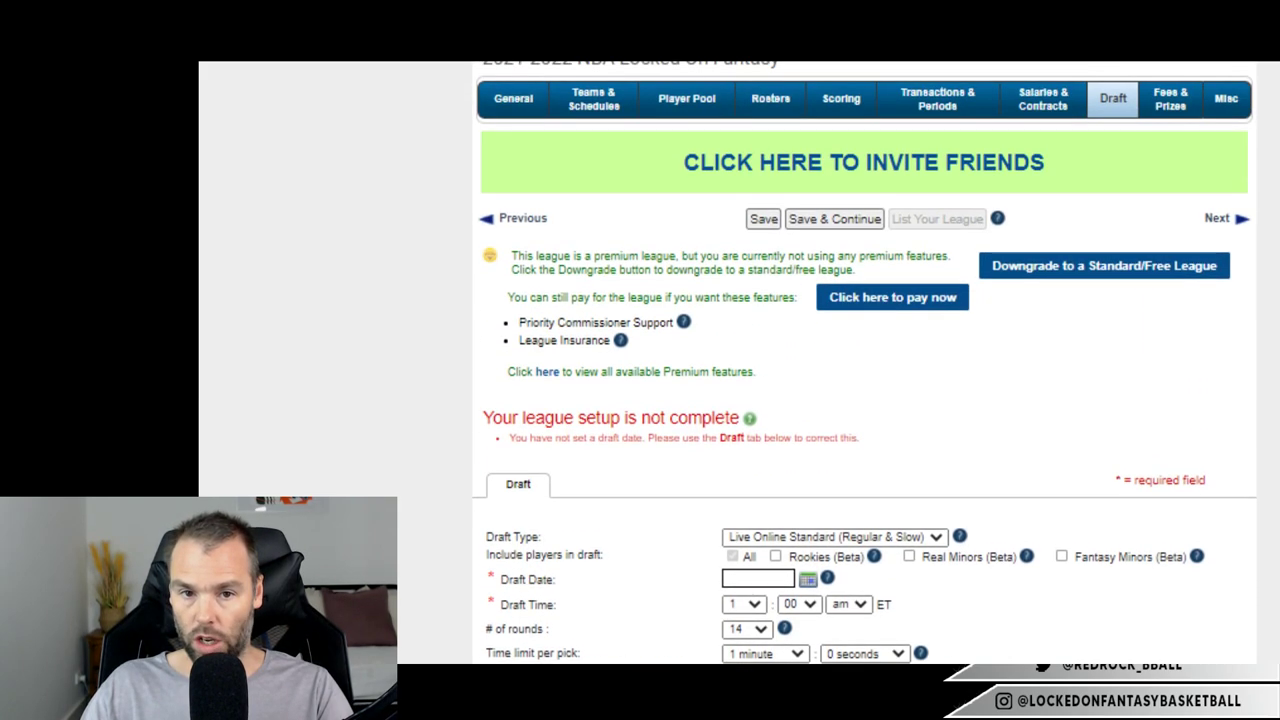
left_click(1169, 98)
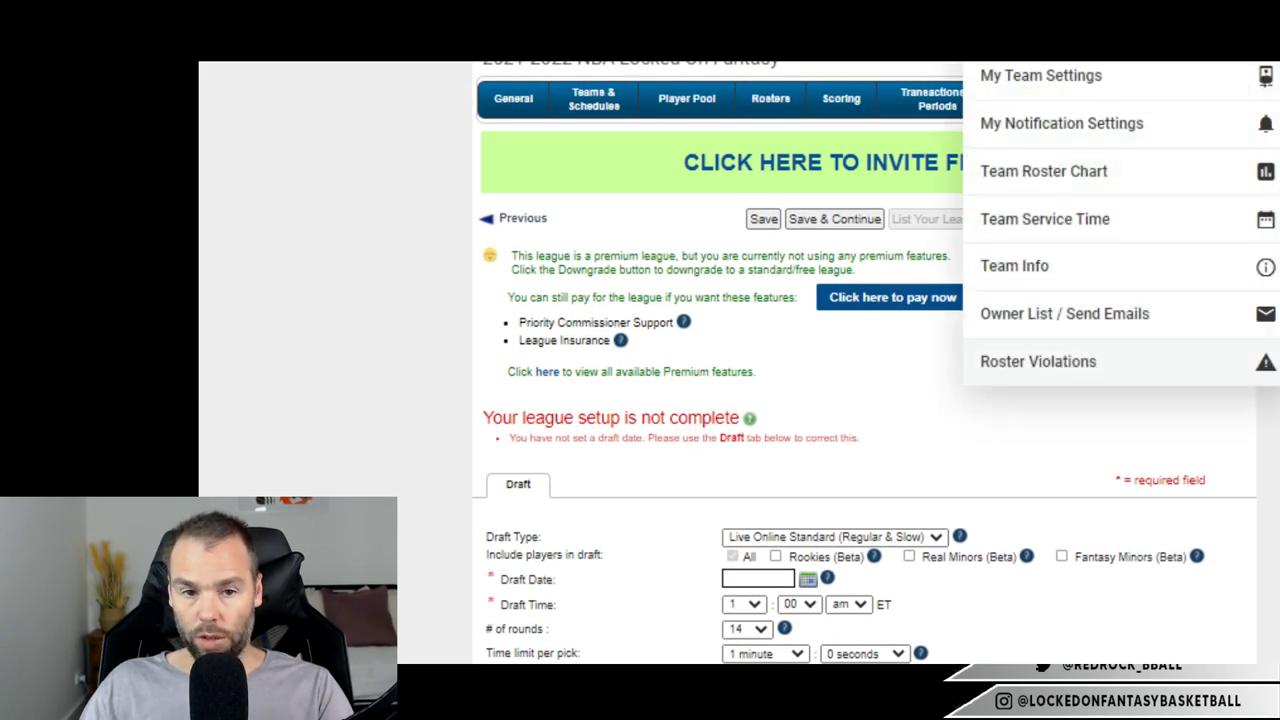
scroll(739, 362, "down", 1)
scroll(865, 362, "down", 2)
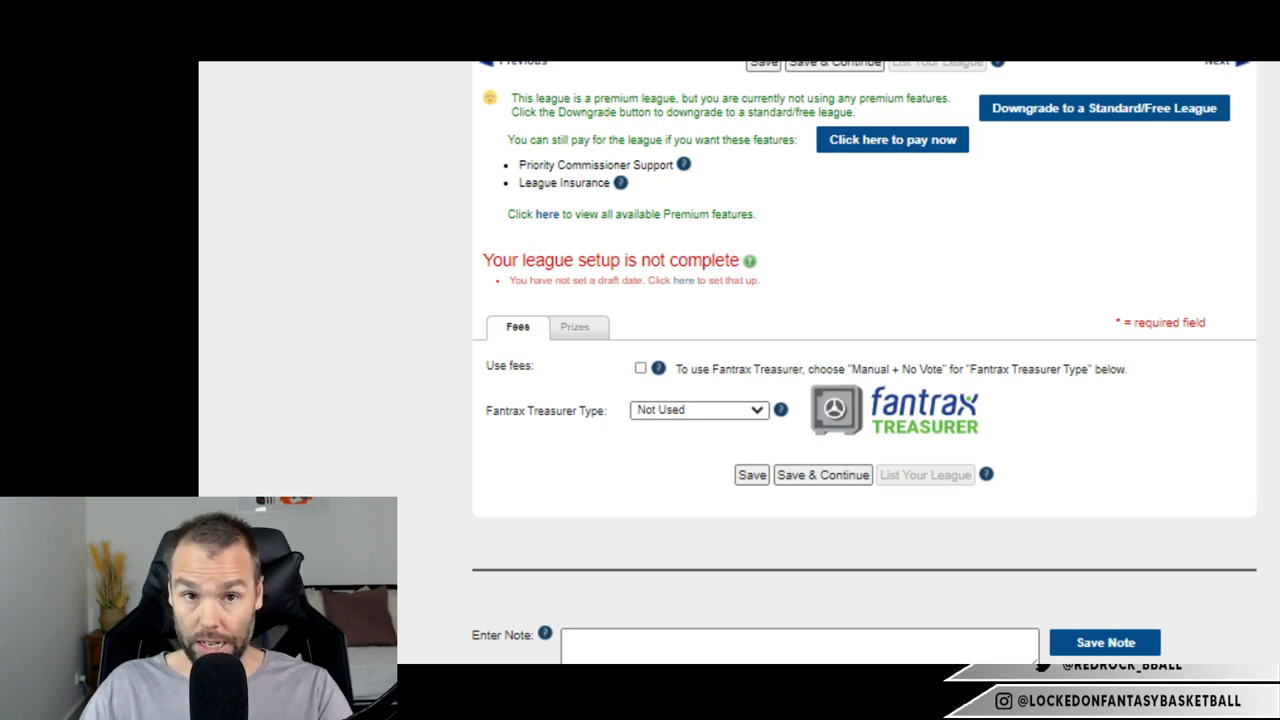
left_click(640, 368)
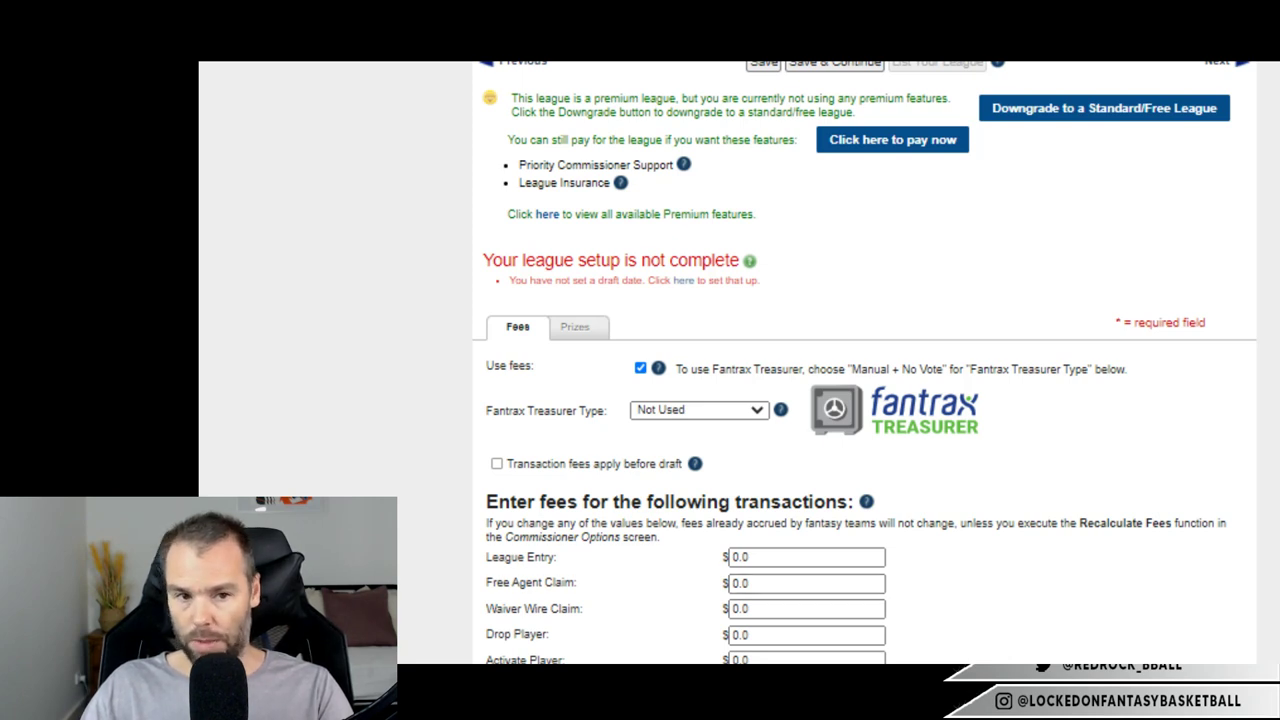
left_click(575, 326)
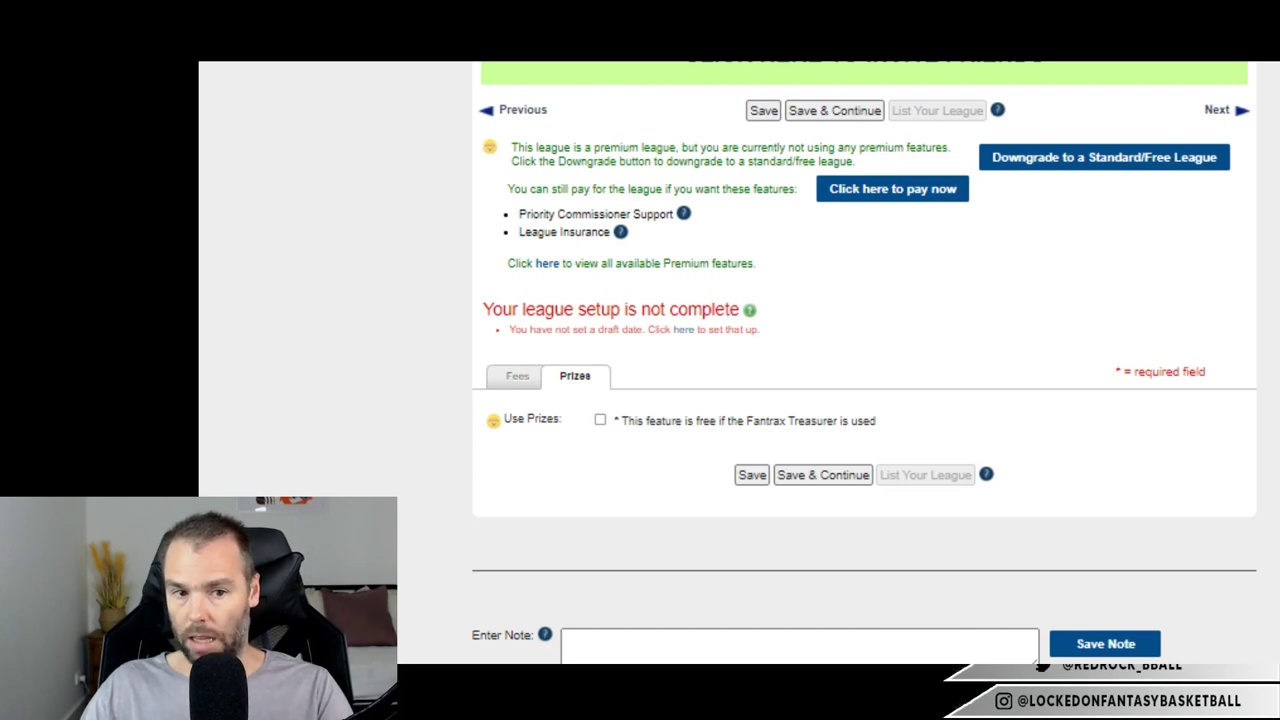
left_click(517, 376)
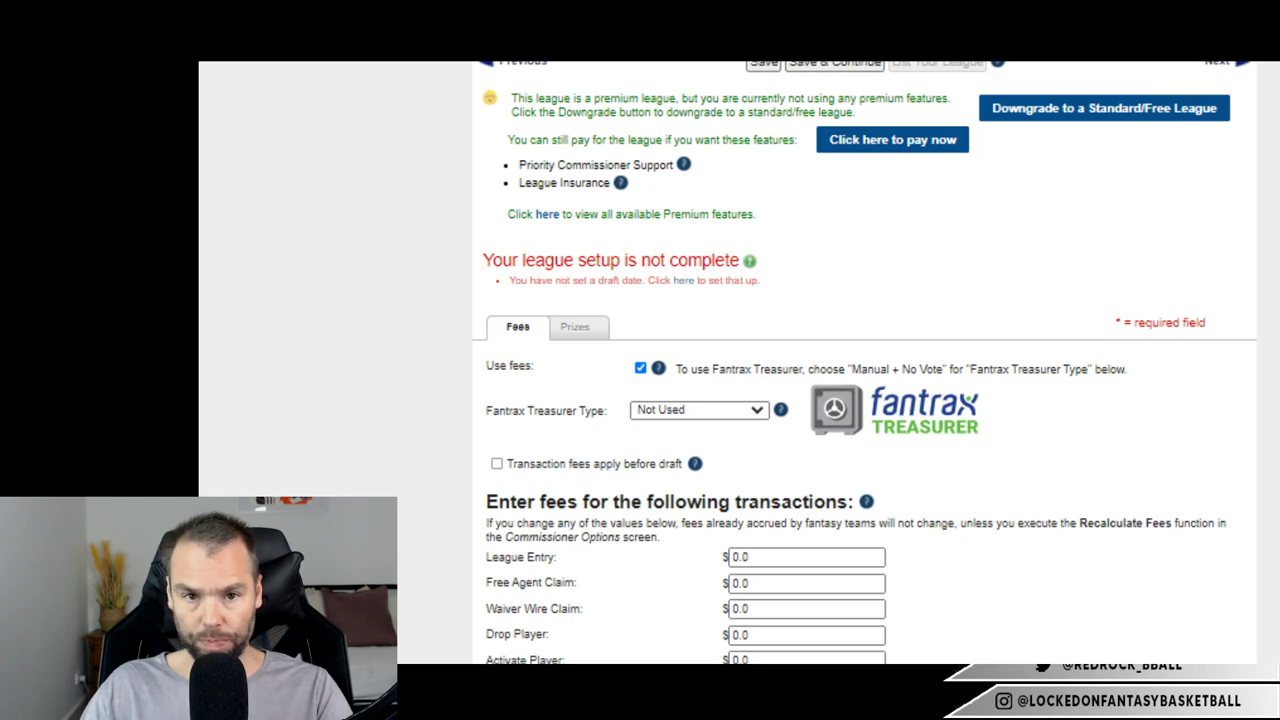
Open the miscellaneous league settings and allow trading of draft picks in the keeper/dynasty options.
scroll(865, 362, "up", 2)
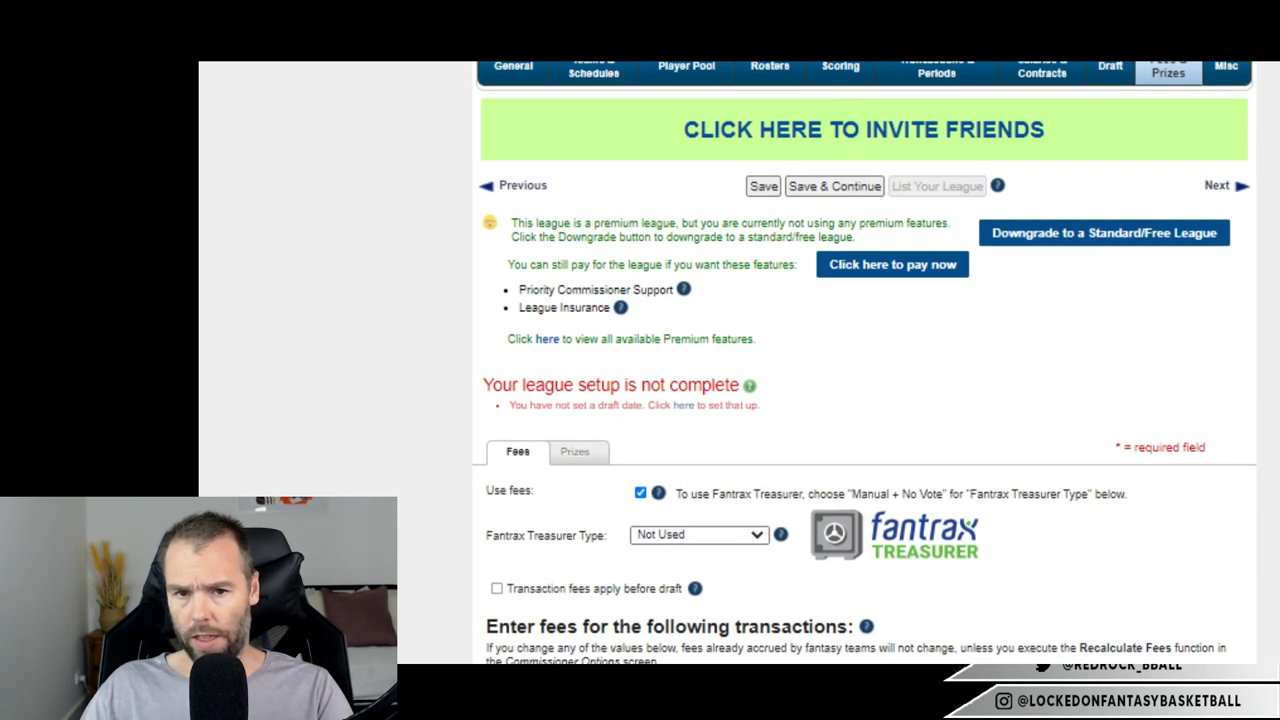
left_click(1225, 67)
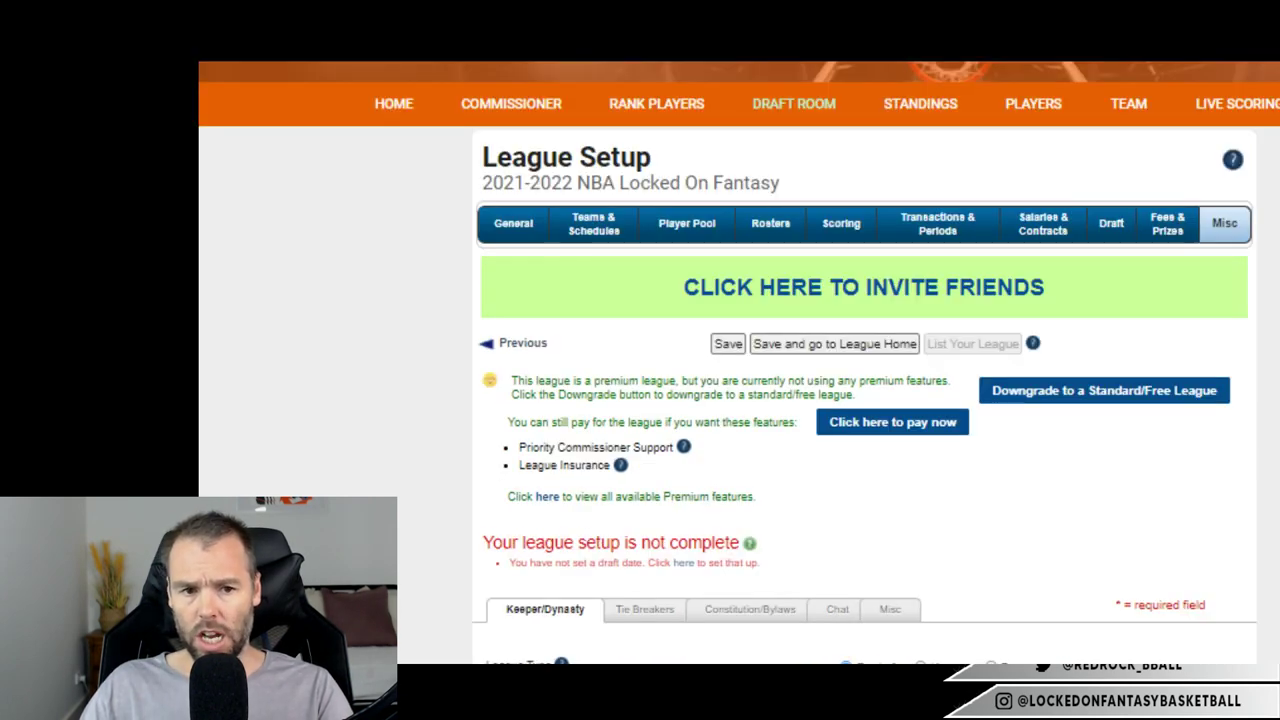
scroll(864, 362, "down", 2)
scroll(739, 366, "down", 1)
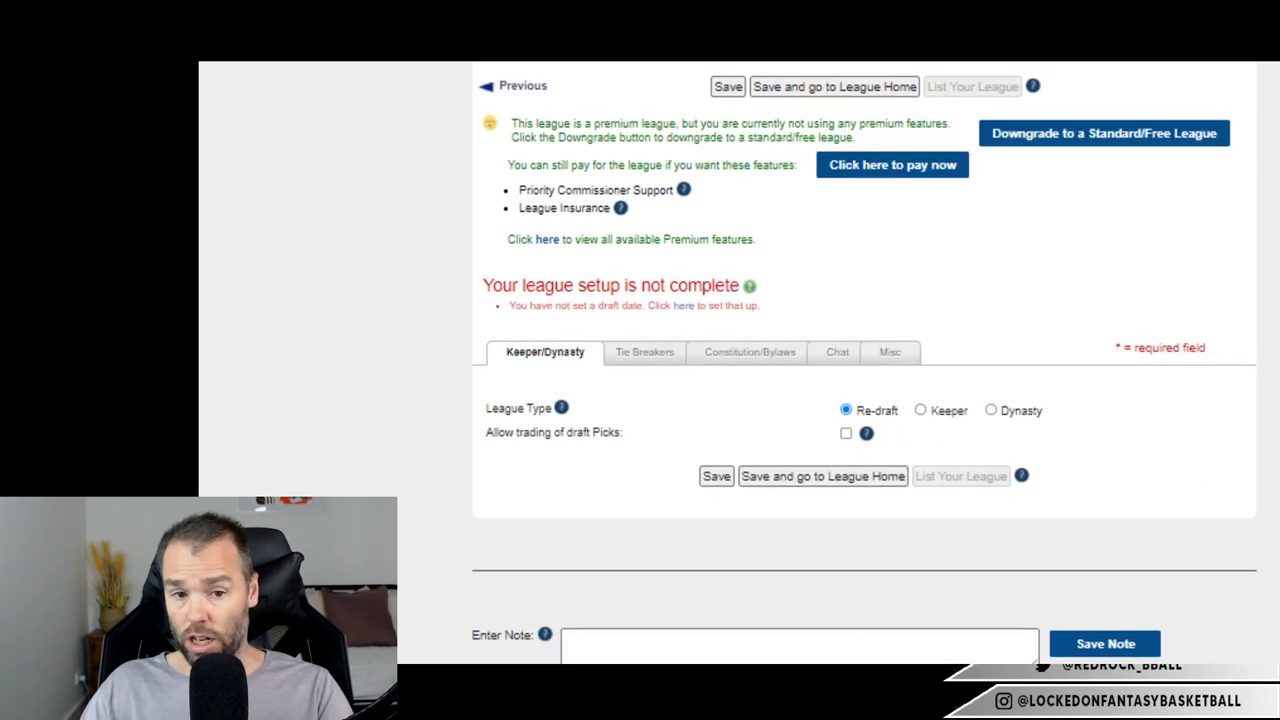
left_click(846, 432)
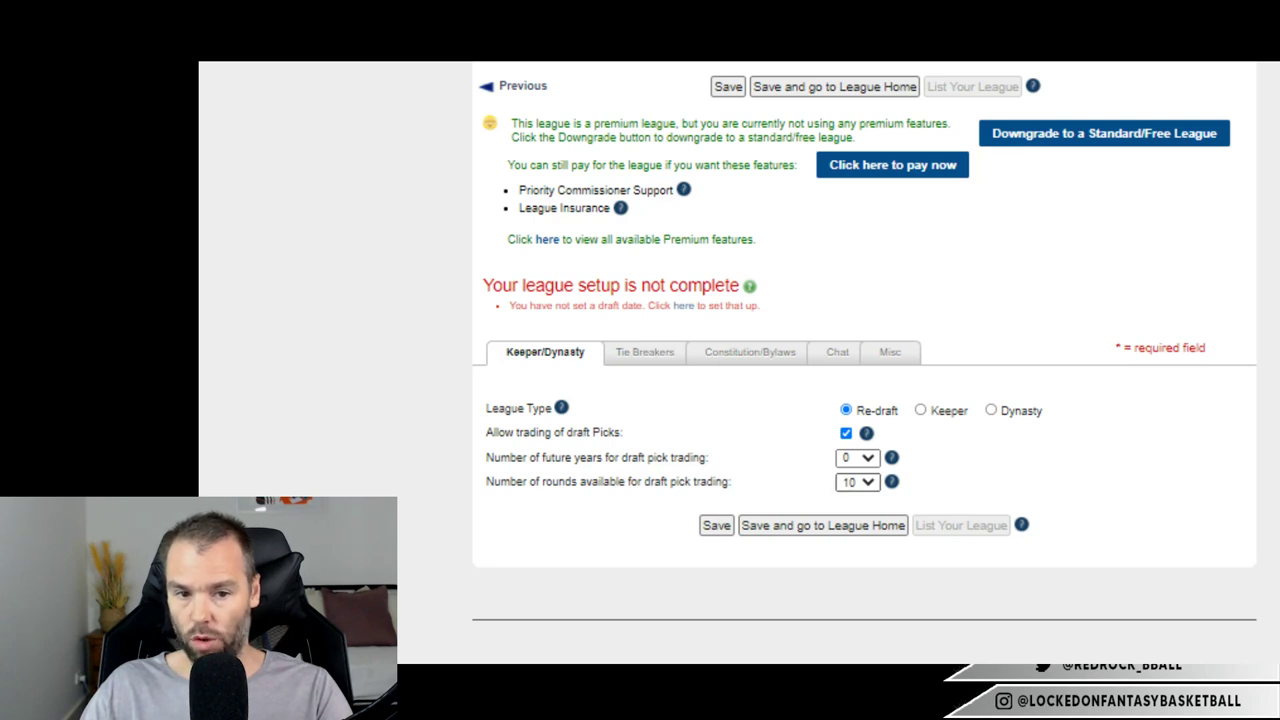
Open the tie-breaker settings and set the first rule for both matchup and category tie breakers to Home team gets the win.
left_click(657, 353)
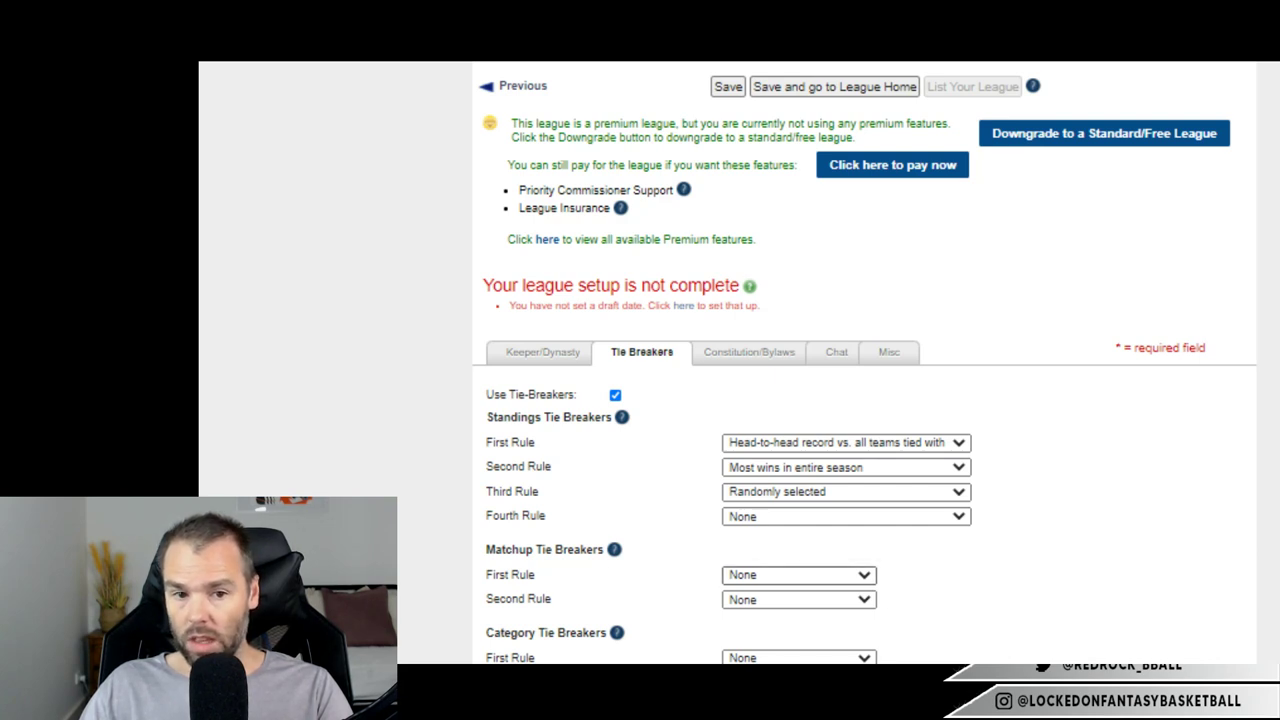
left_click(798, 602)
left_click(798, 599)
left_click(798, 599)
key("Tab")
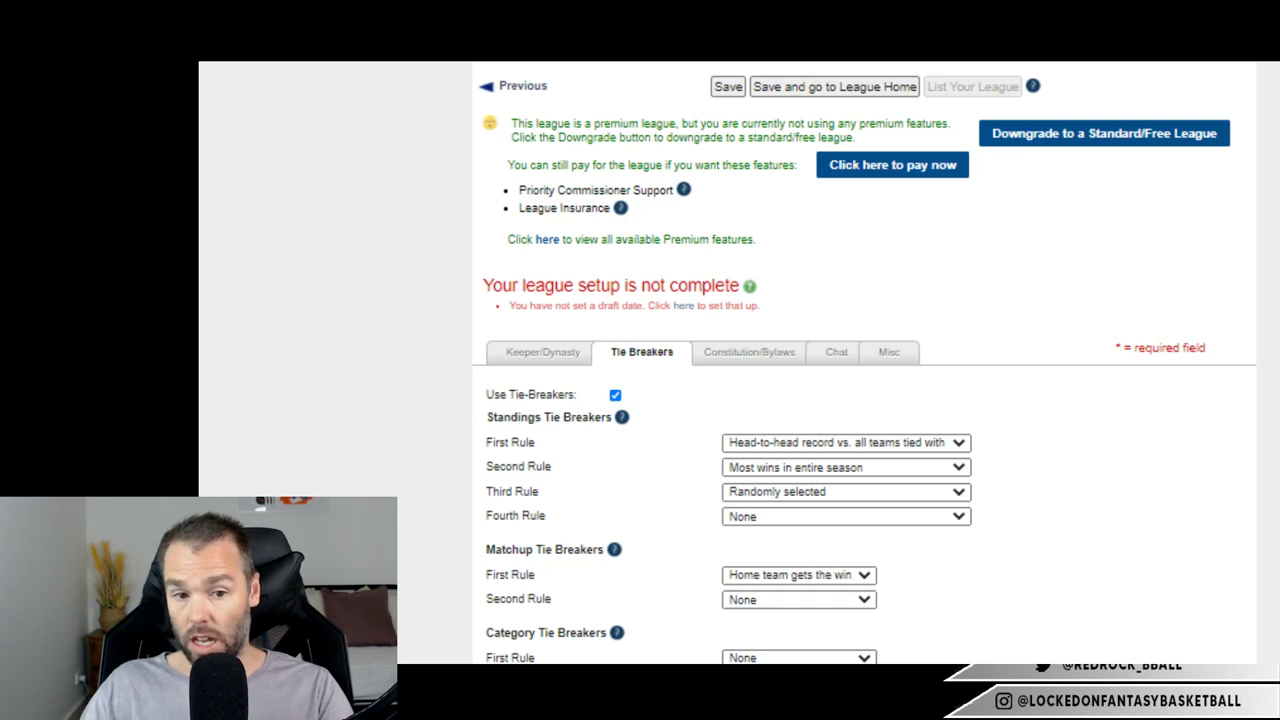
key("Down")
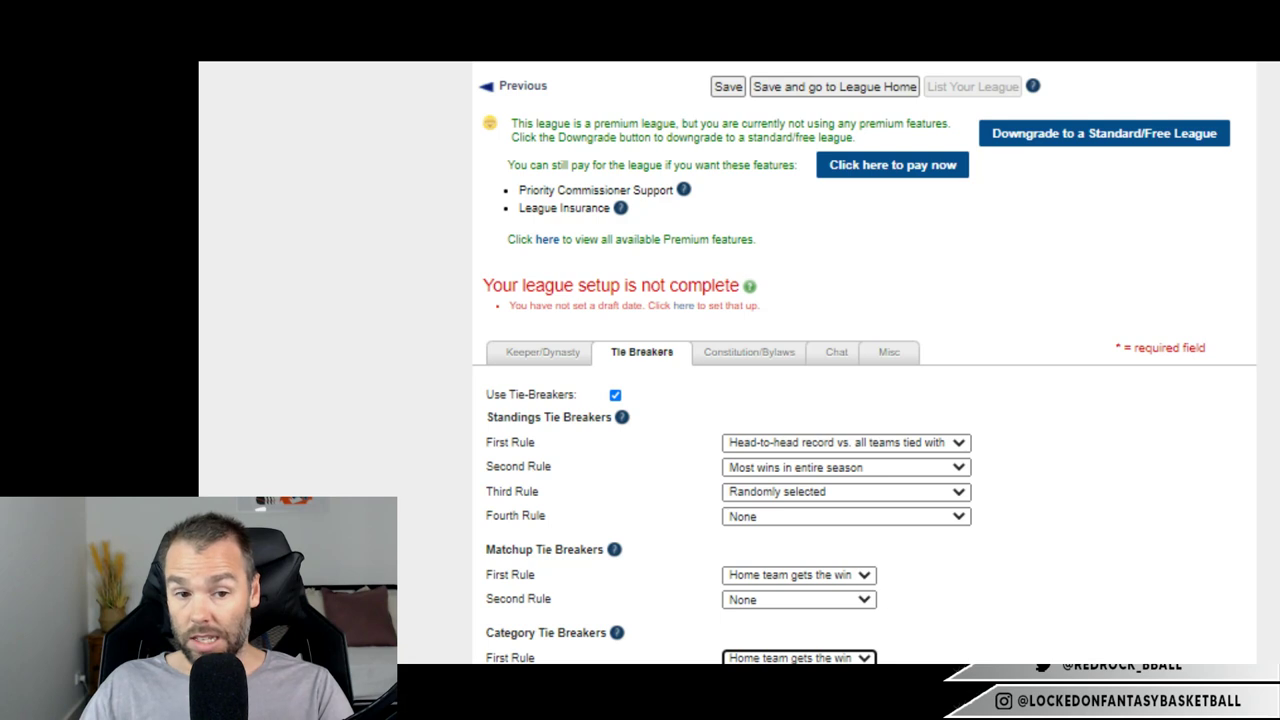
key("Tab")
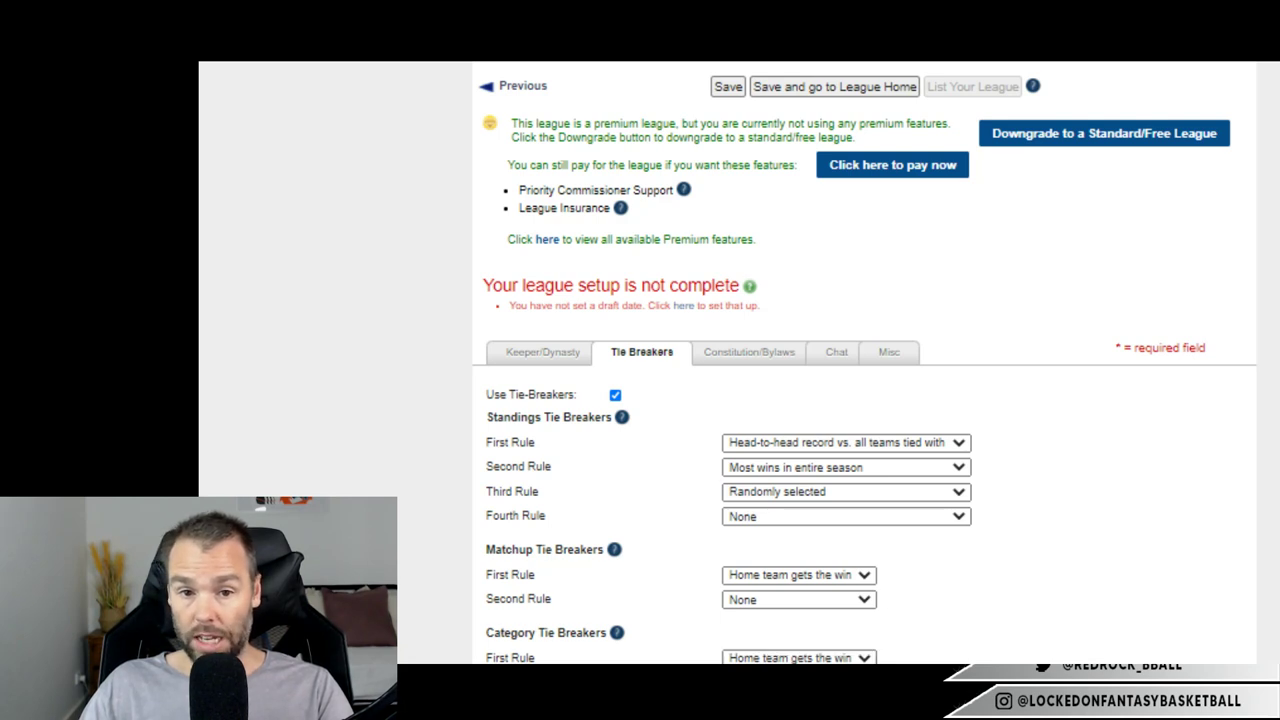
key("shift+Tab")
scroll(865, 363, "down", 3)
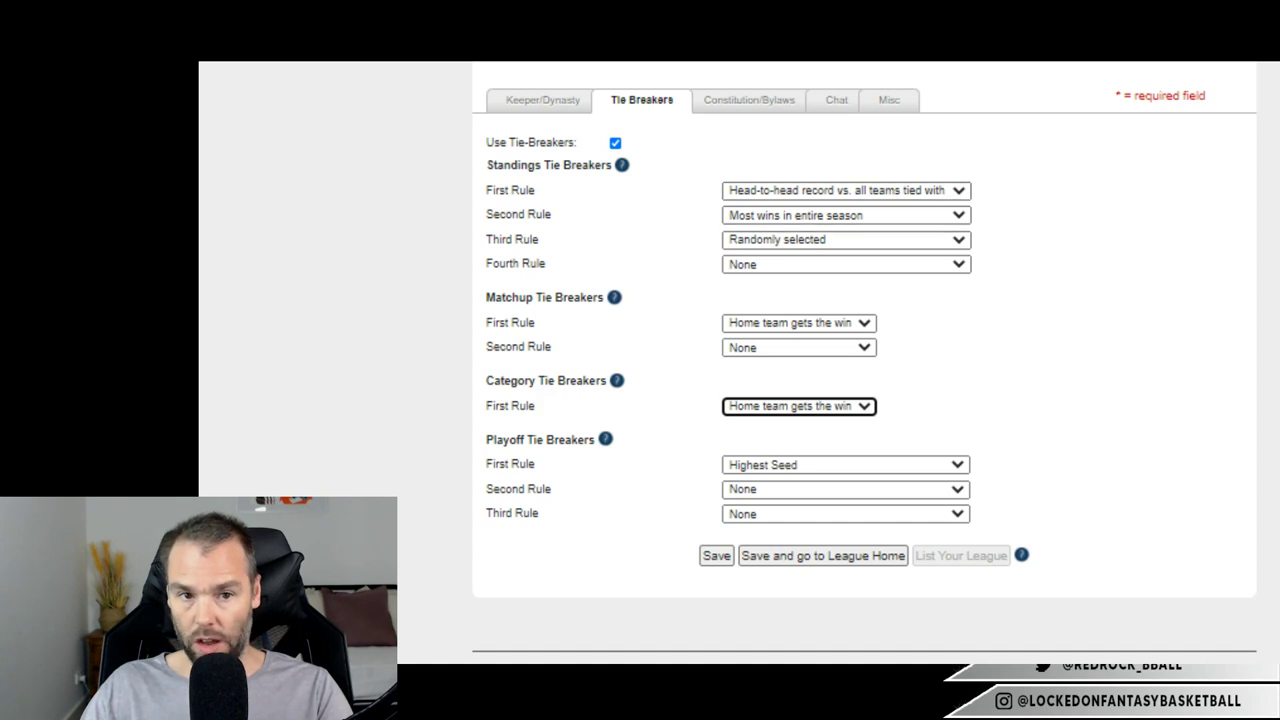
Look at the league's Constitution/Bylaws editor and the Misc setting for public viewing.
left_click(749, 100)
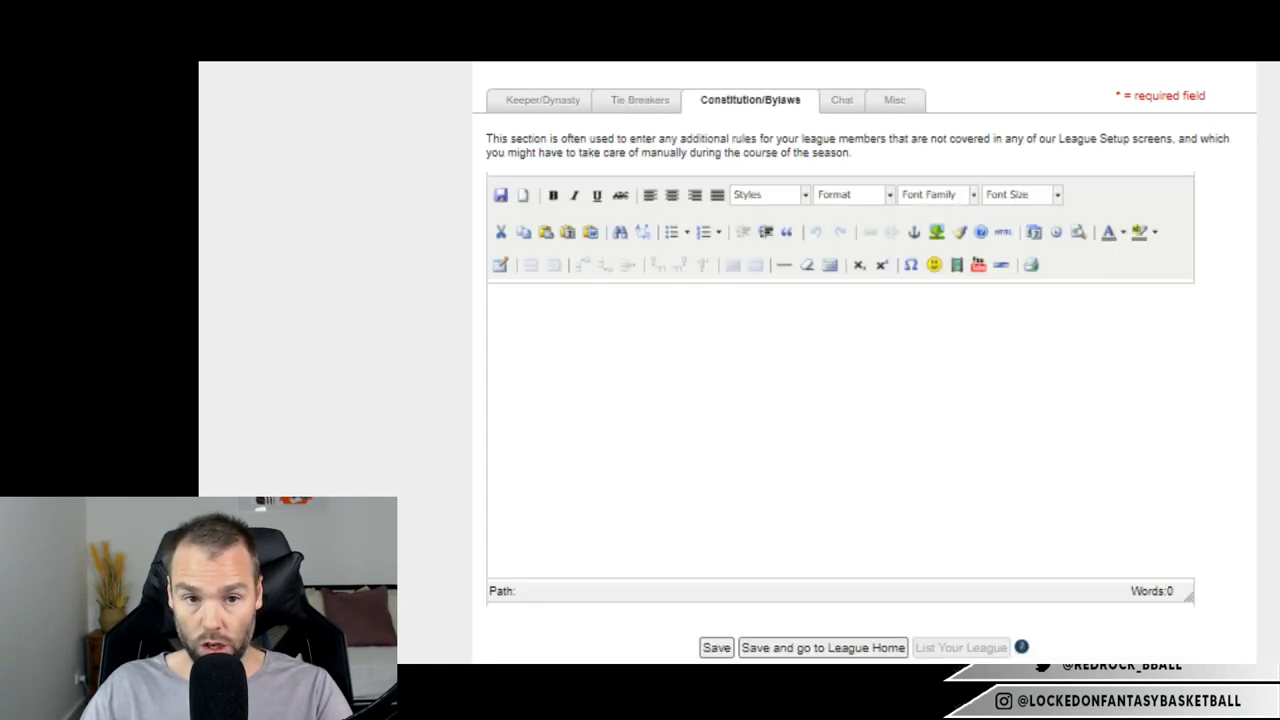
left_click(894, 100)
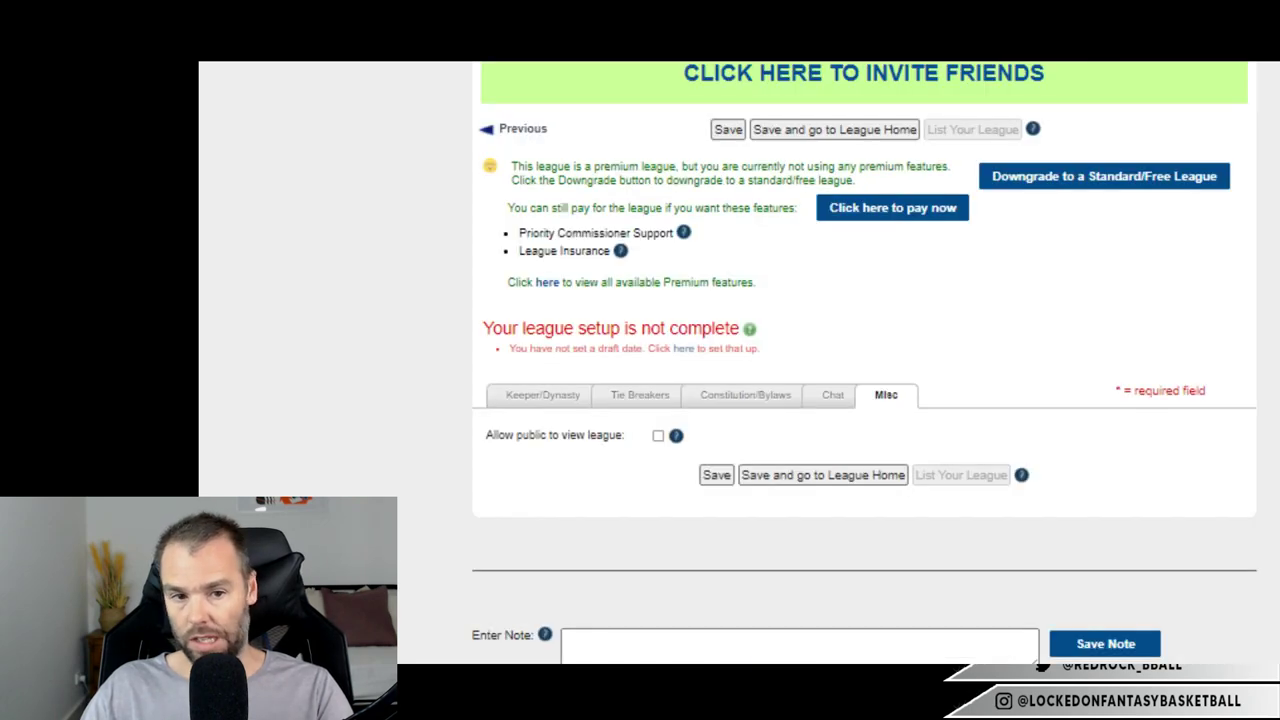